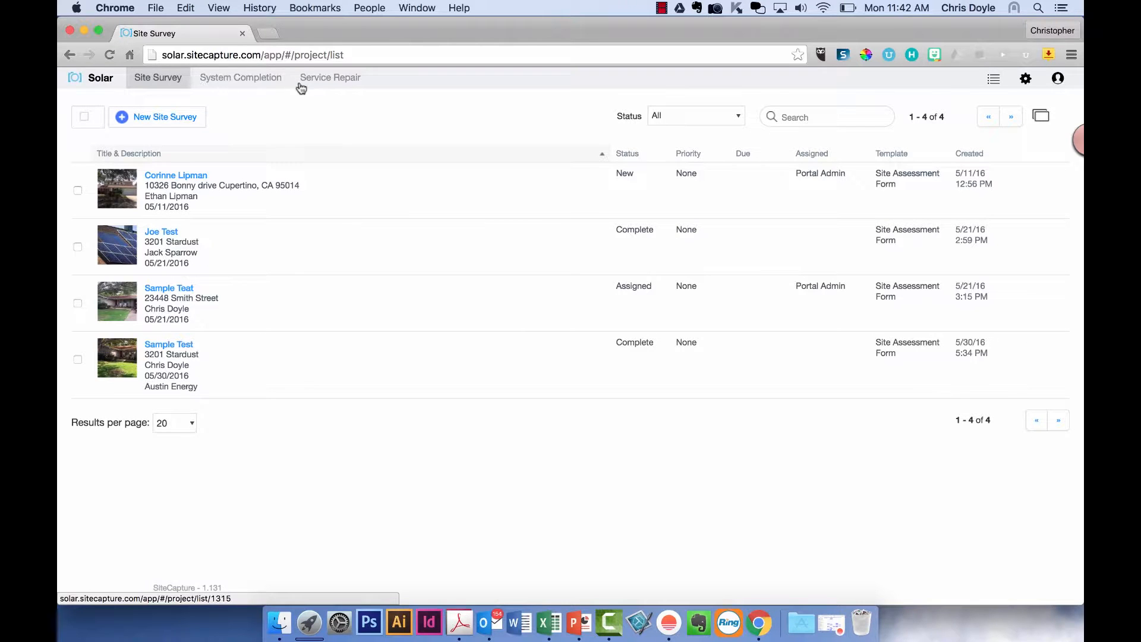
- Leave the Status filter on All, check saved searches, then bring up the gear settings menu
left_click(699, 116)
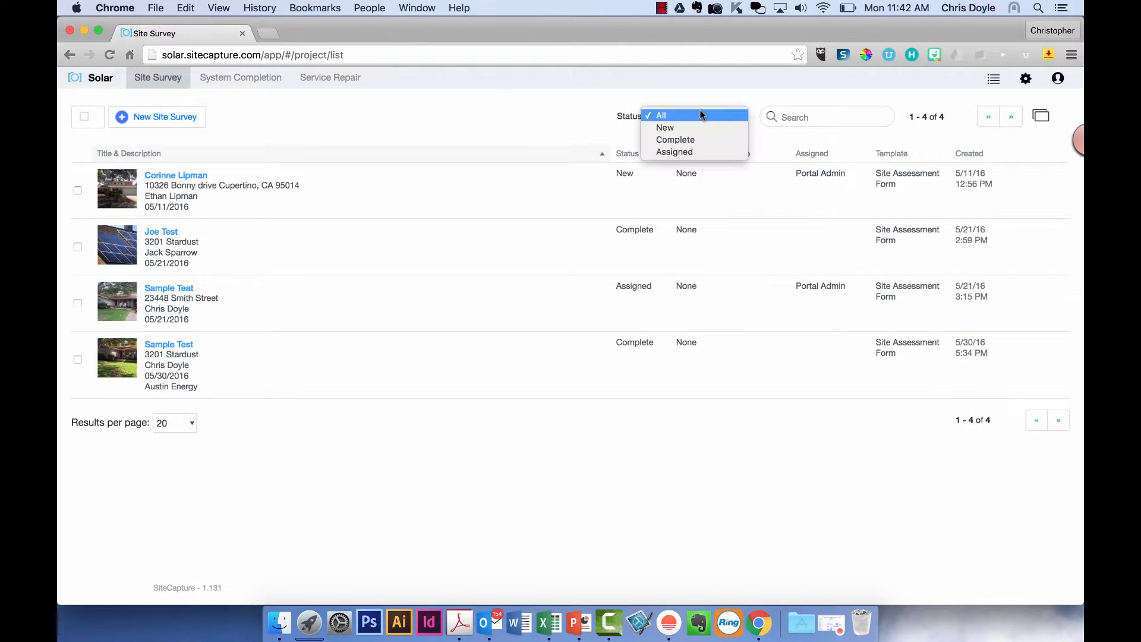
left_click(718, 99)
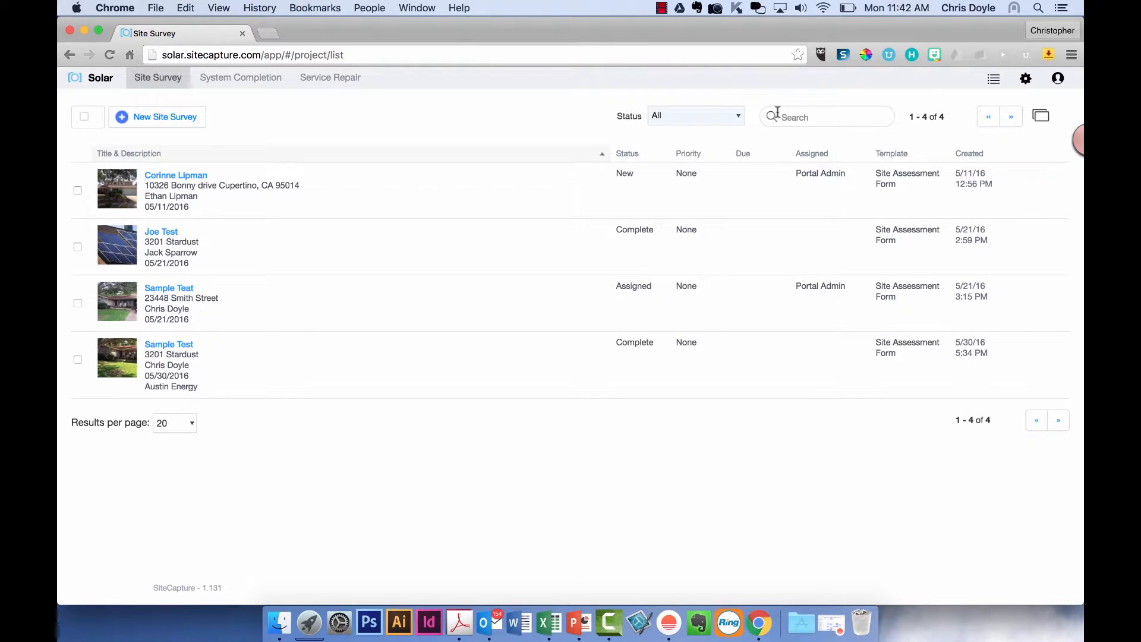
left_click(993, 80)
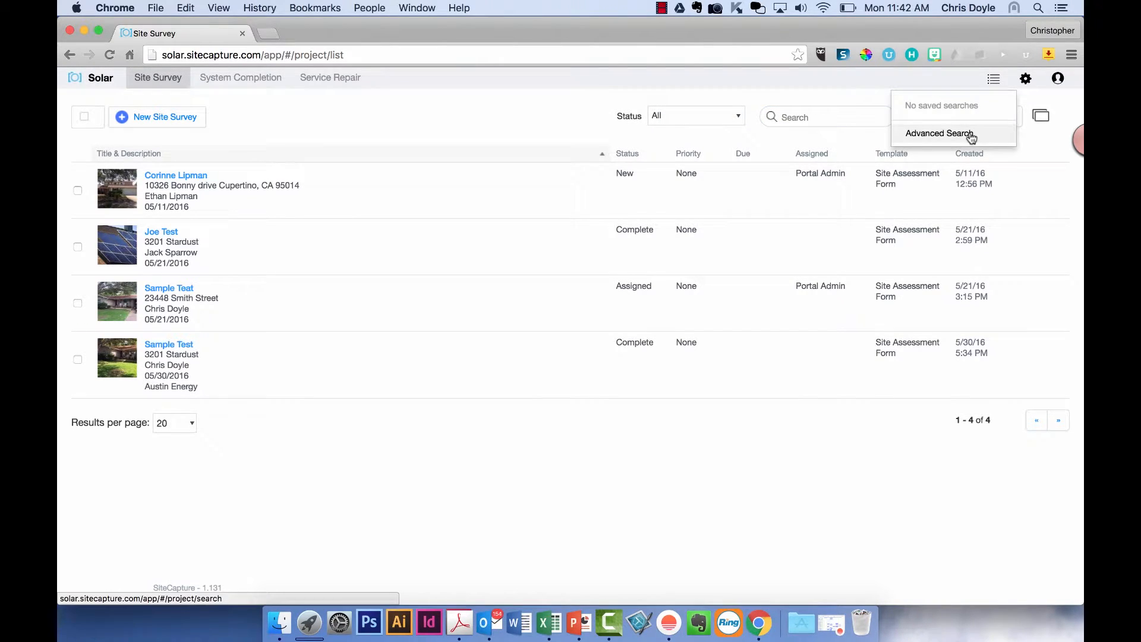
left_click(1026, 84)
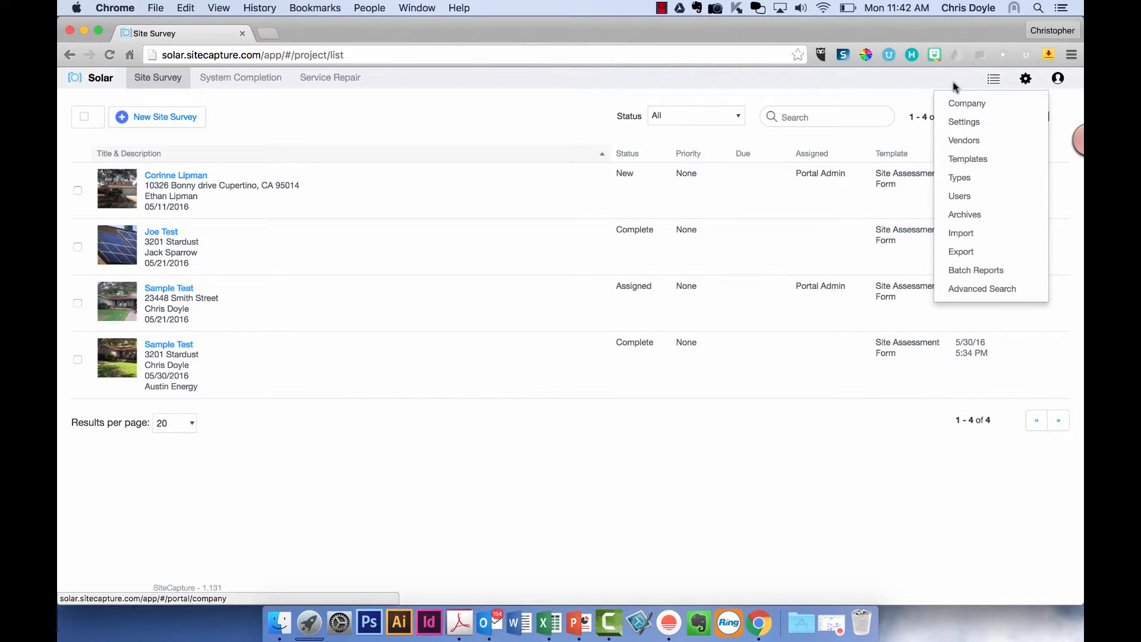
- Reveal the user menu's My Account and Sign Out options, then let all menus close
mouse_move(1058, 80)
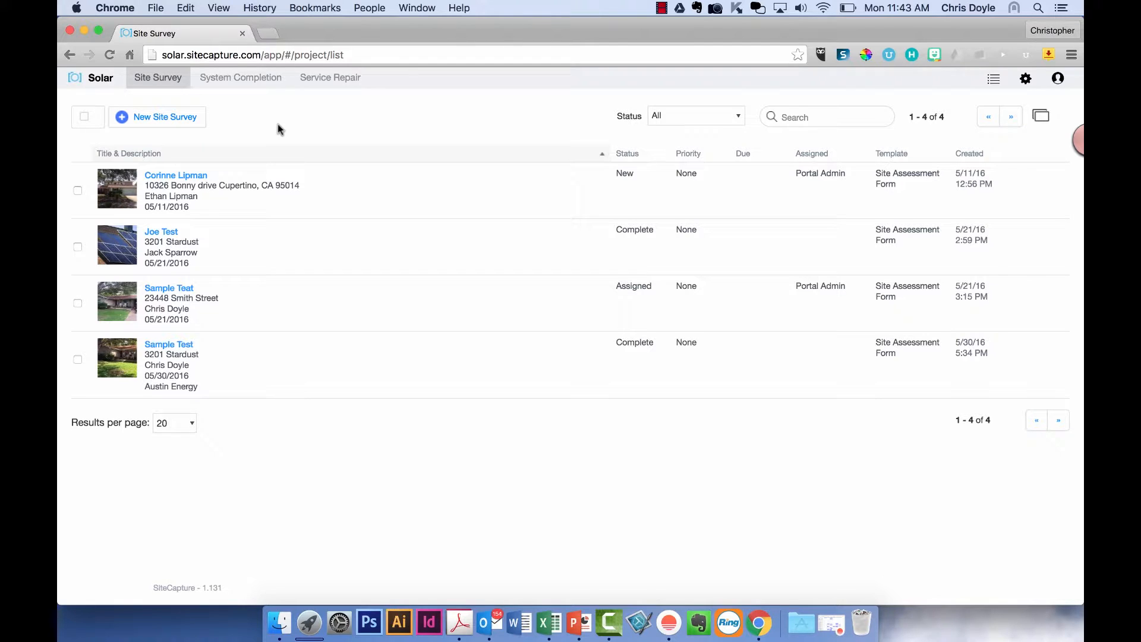
left_click(240, 83)
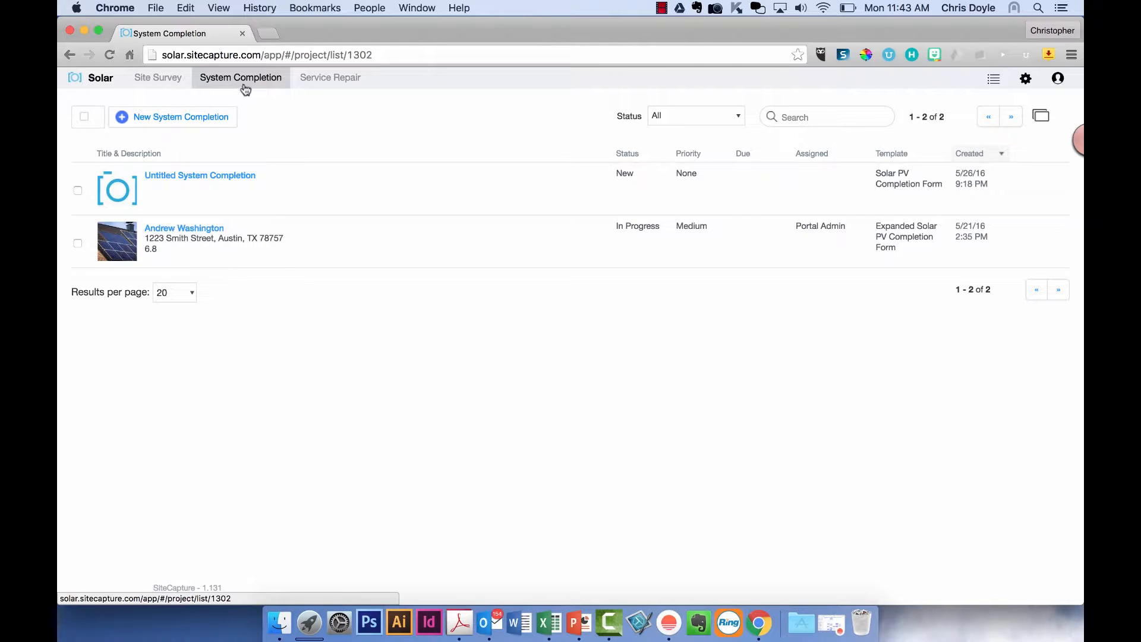
left_click(337, 84)
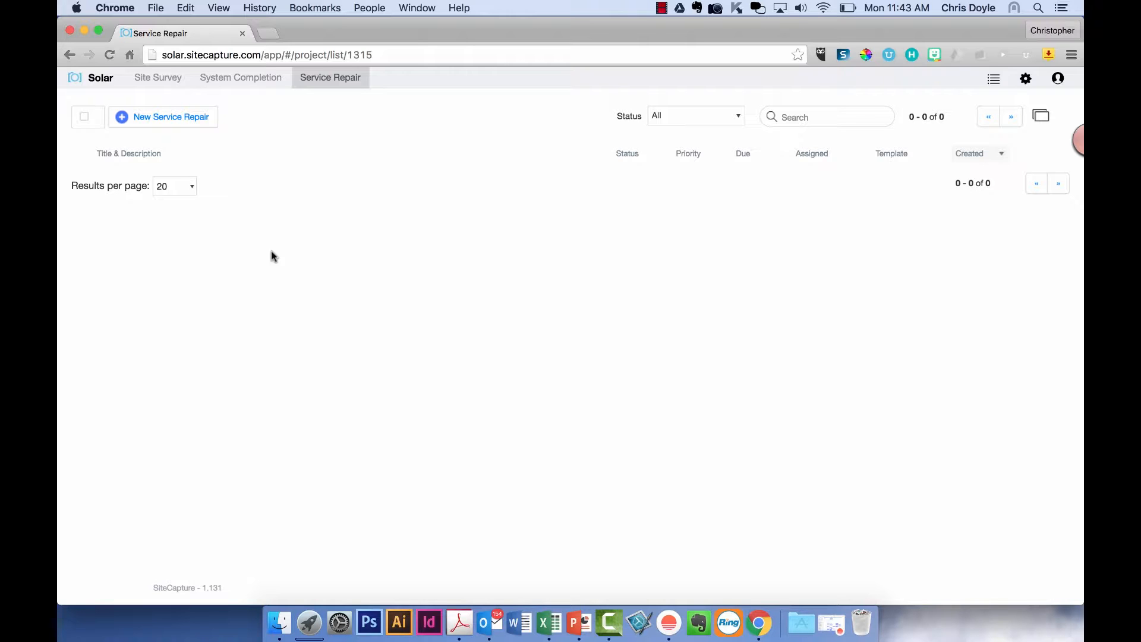
left_click(166, 87)
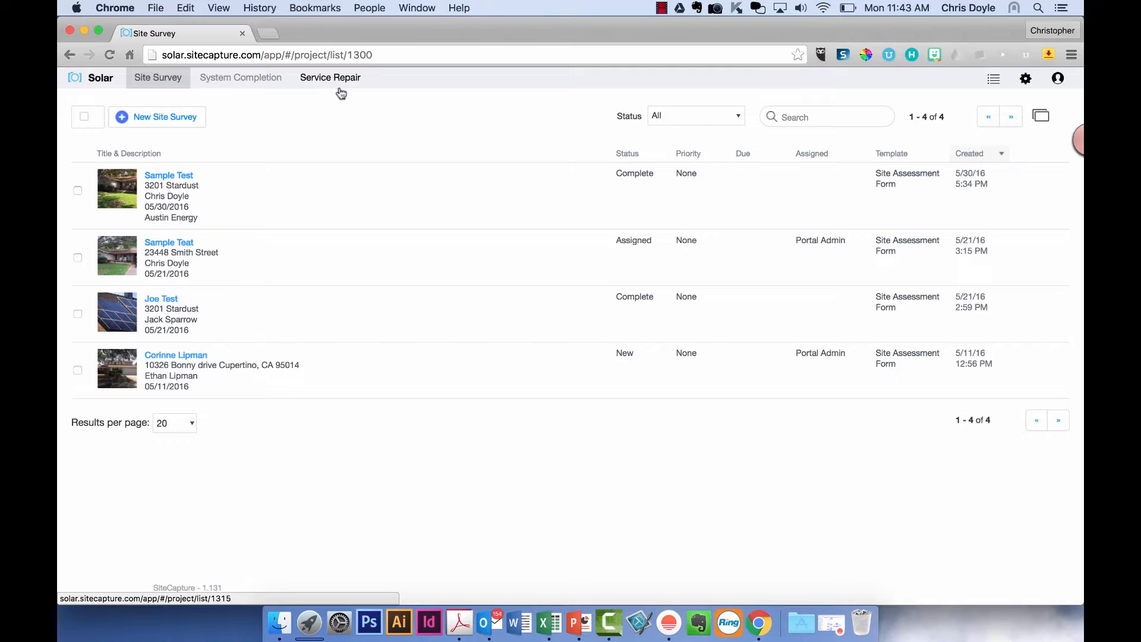
left_click(1026, 79)
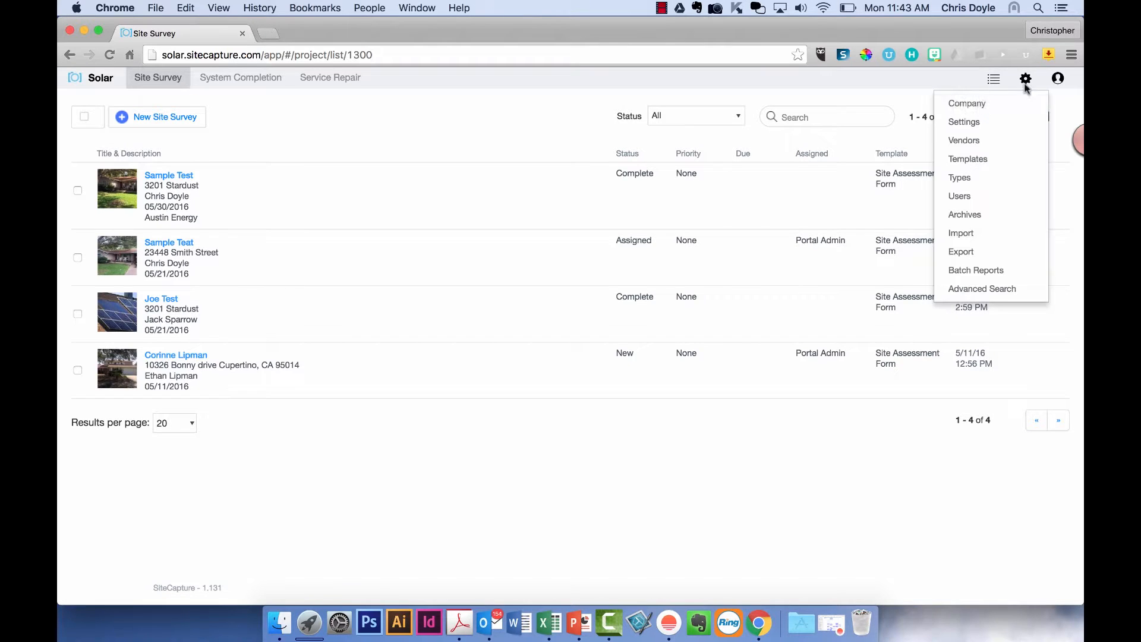
left_click(988, 176)
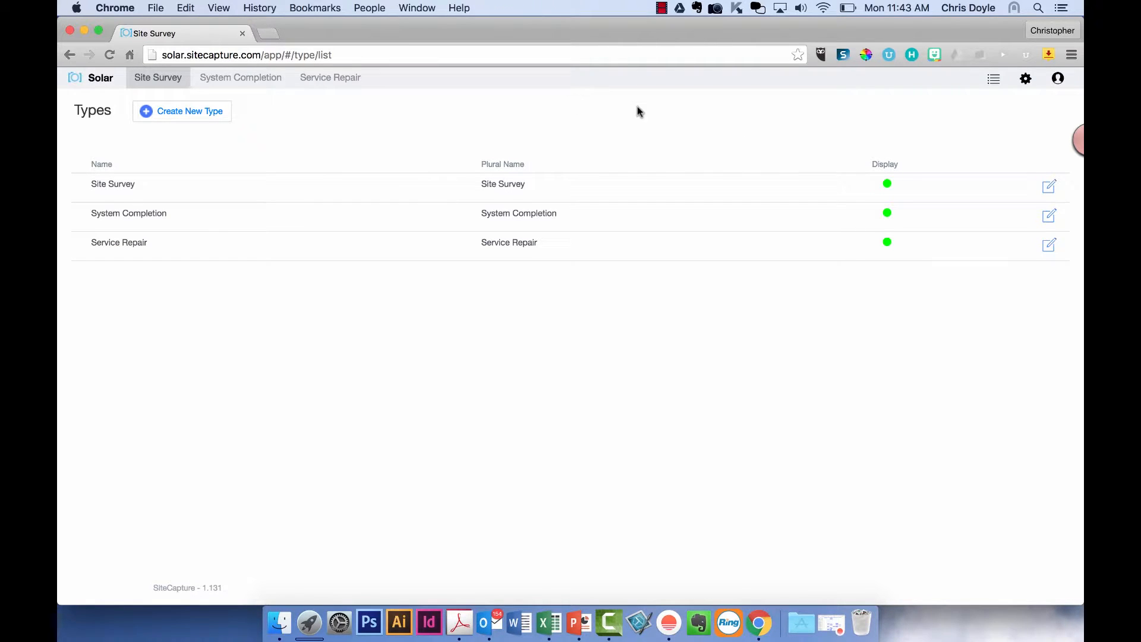
left_click(166, 81)
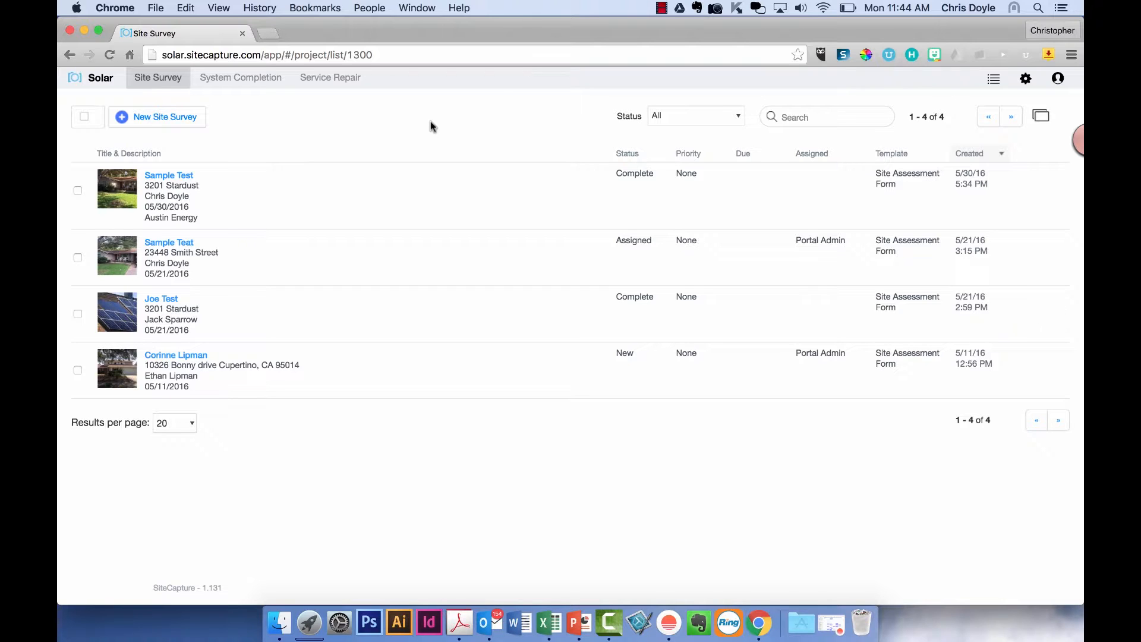
- Start a New Site Survey from the Site Assessment Form template, assigned to Portal Admin
scroll(347, 276, "down", 1)
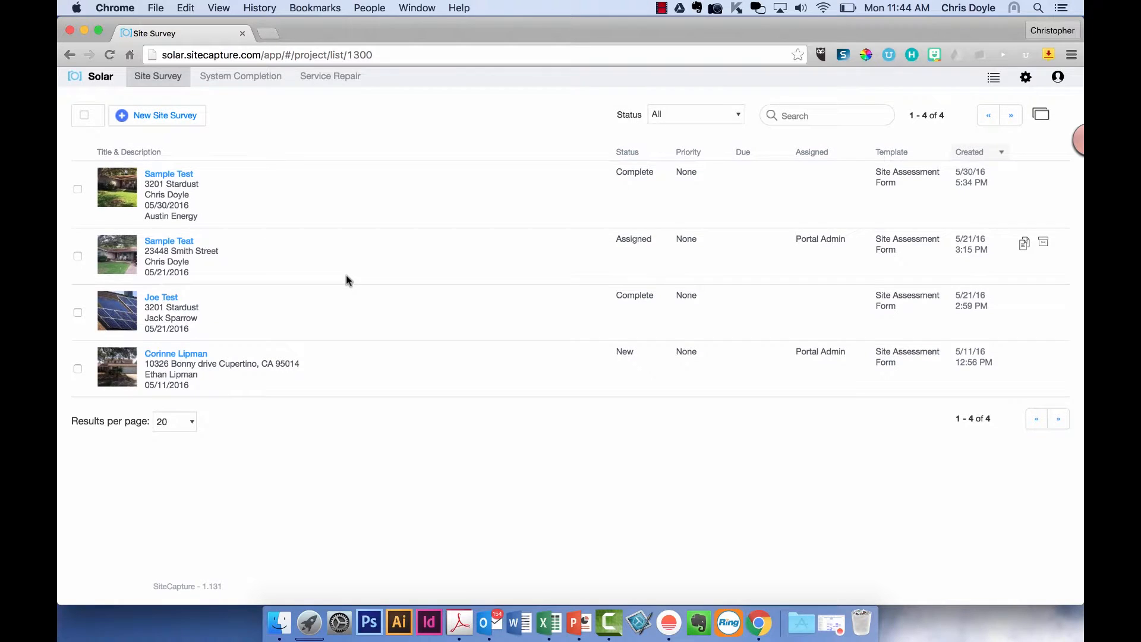
left_click(184, 118)
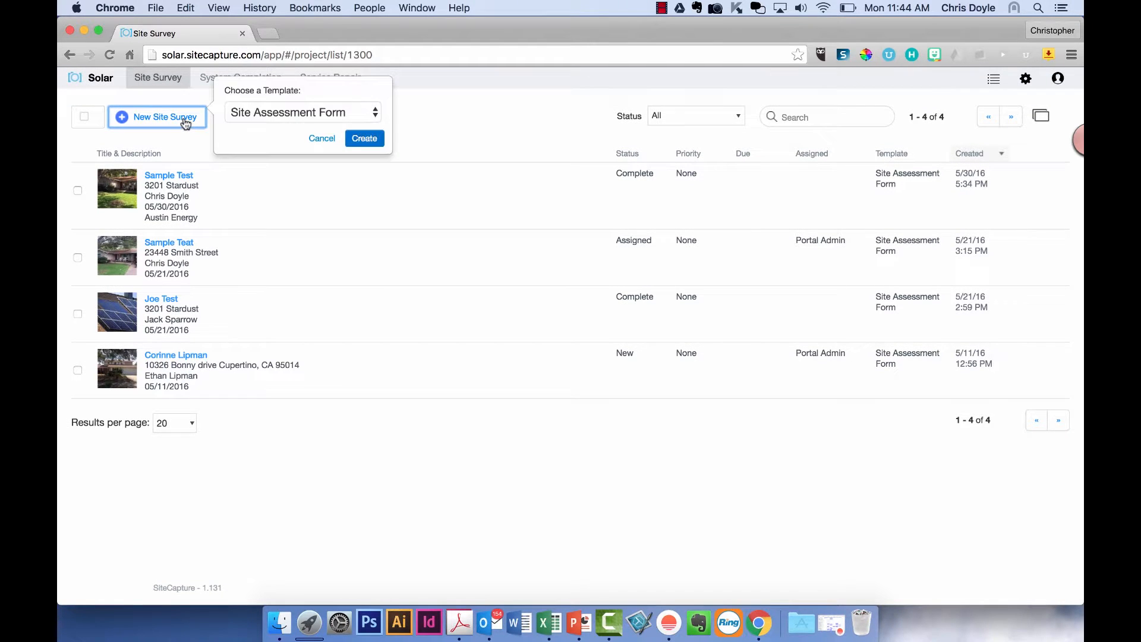
left_click(255, 112)
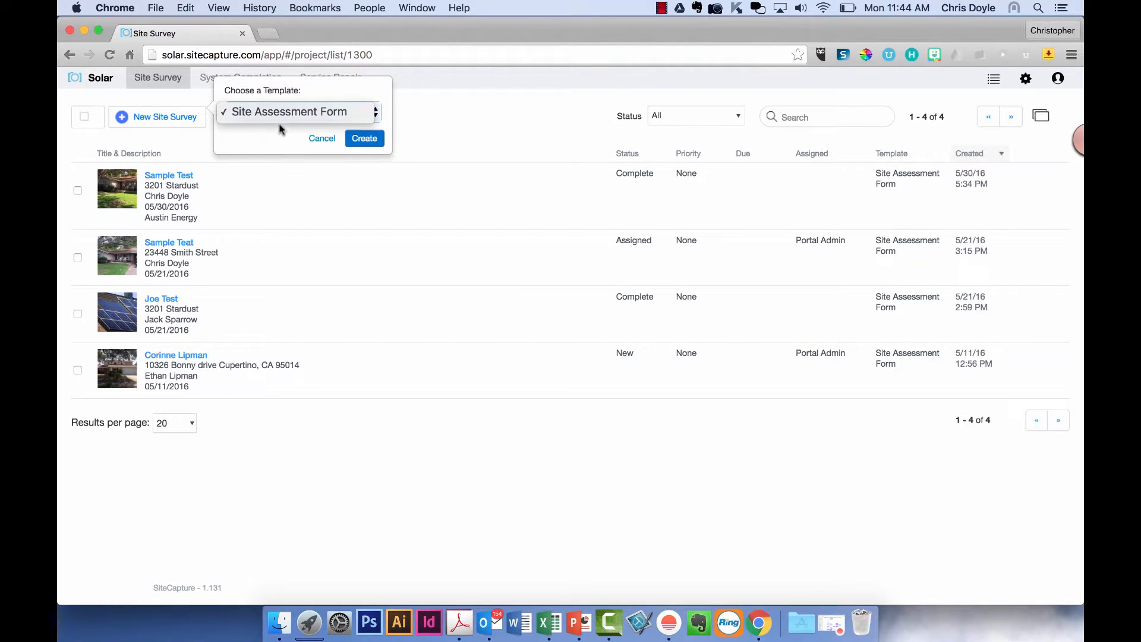
left_click(360, 140)
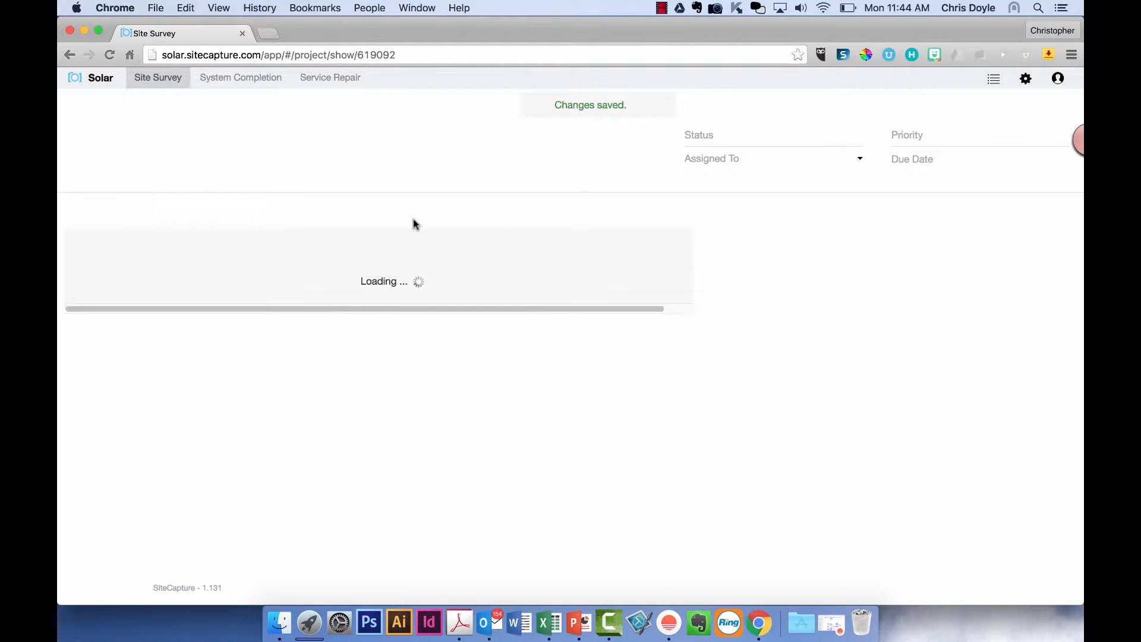
left_click(819, 168)
left_click(815, 186)
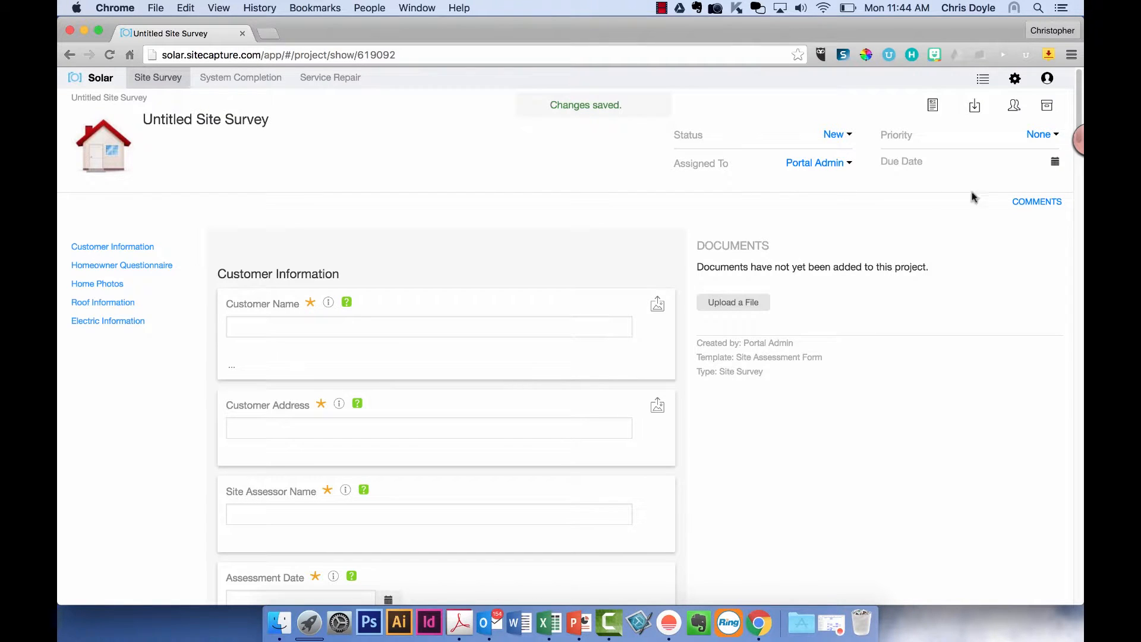
- Enter the customer's name and street address, and set the Assessment Date to 06/06/2016
left_click(512, 329)
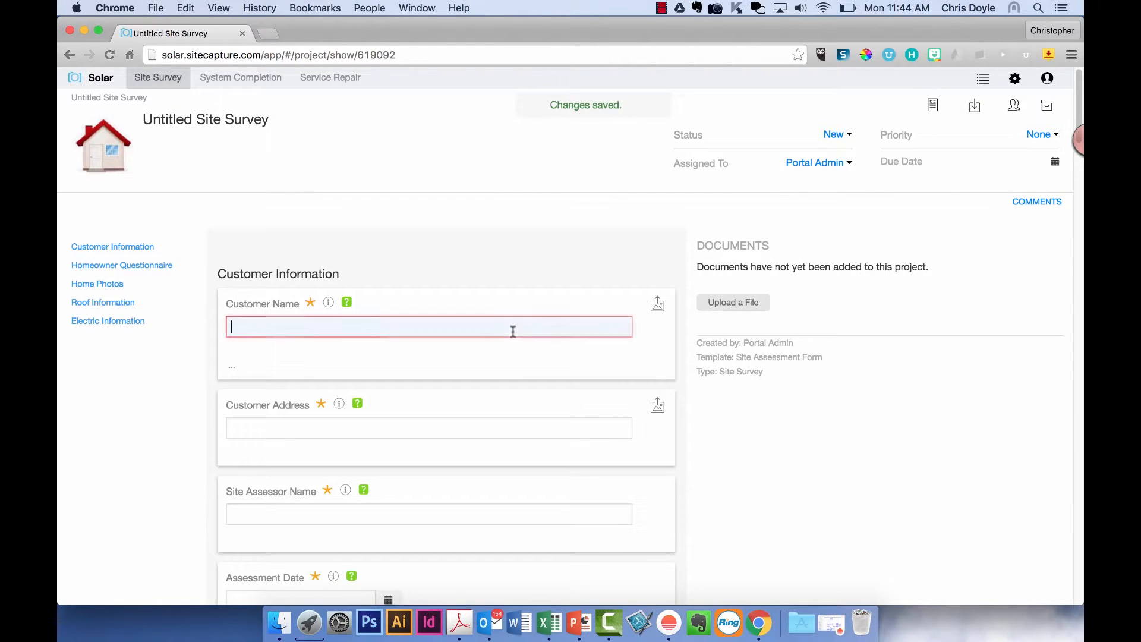
type("Joe Sample")
left_click(334, 425)
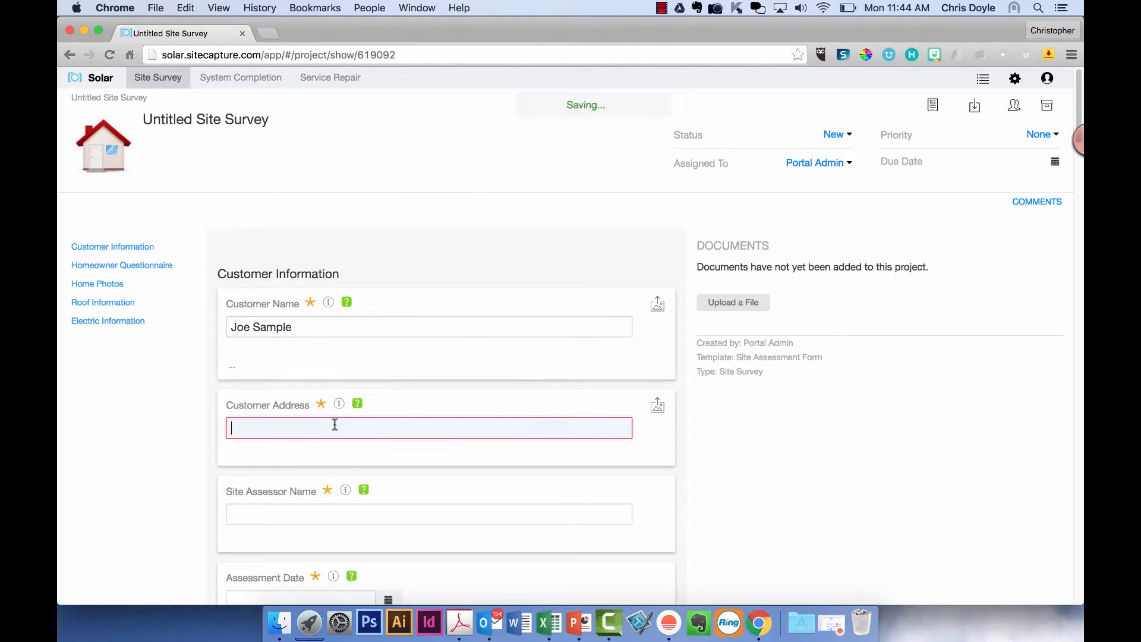
type("201 Street Name")
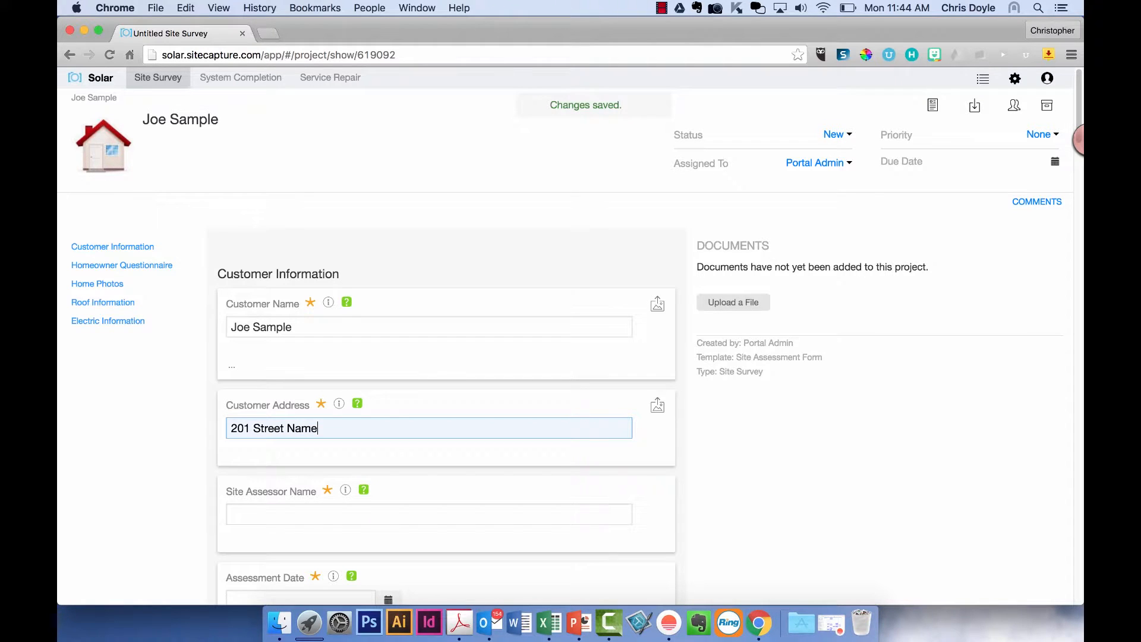
left_click(445, 382)
scroll(445, 382, "down", 3)
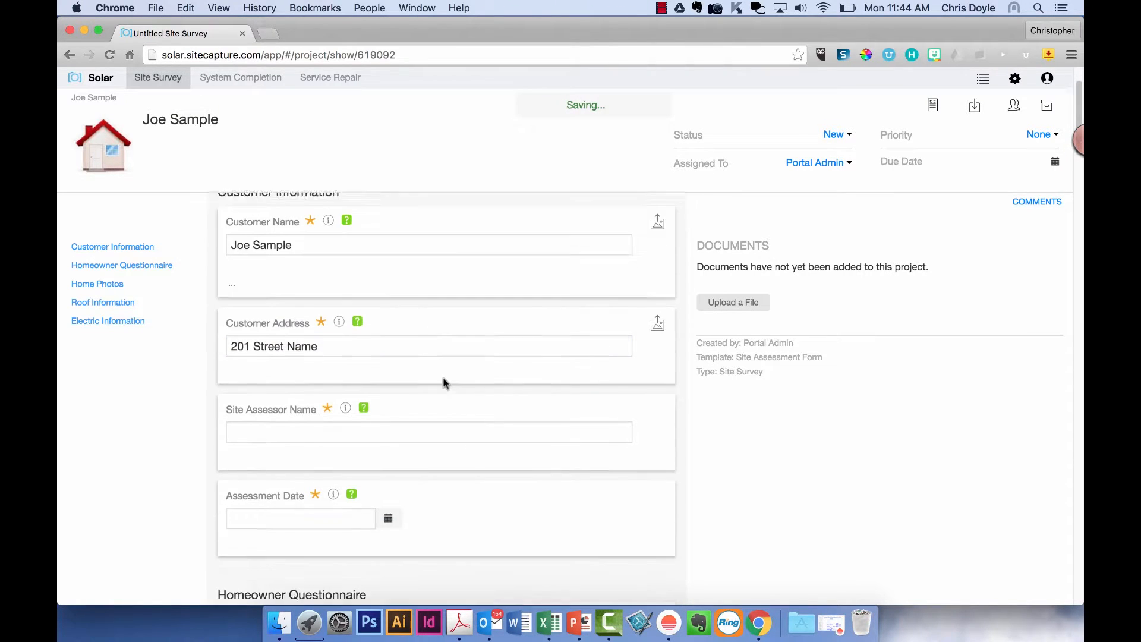
scroll(446, 383, "down", 3)
left_click(389, 395)
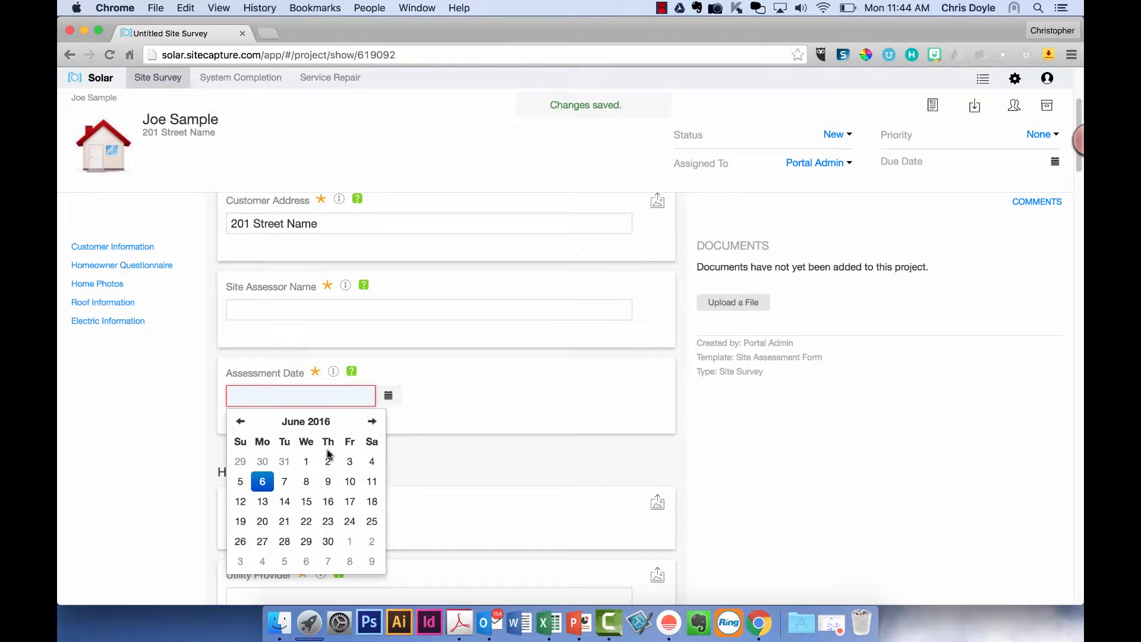
left_click(267, 477)
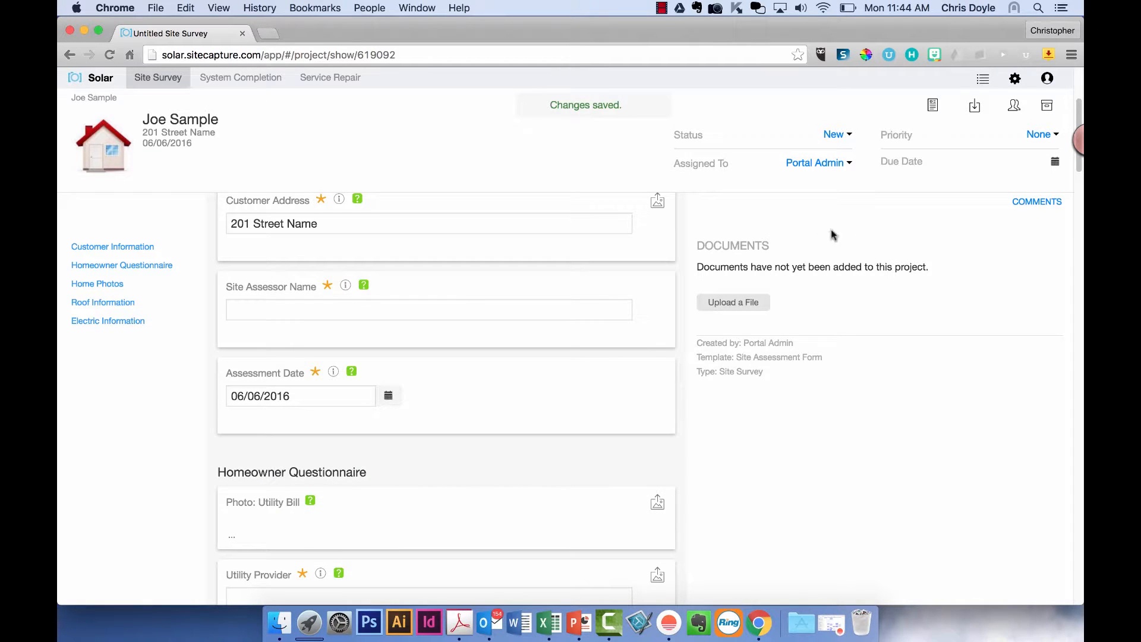
- Revisit the customer name, address and Site Assessor Name fields and scroll down the form
scroll(635, 316, "up", 6)
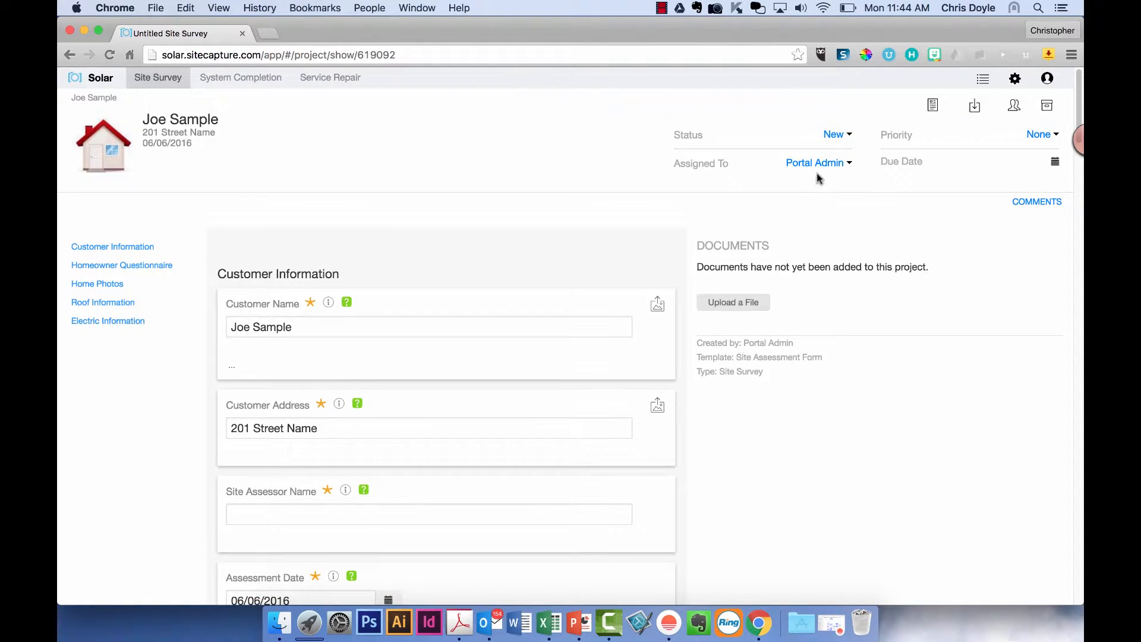
left_click(372, 326)
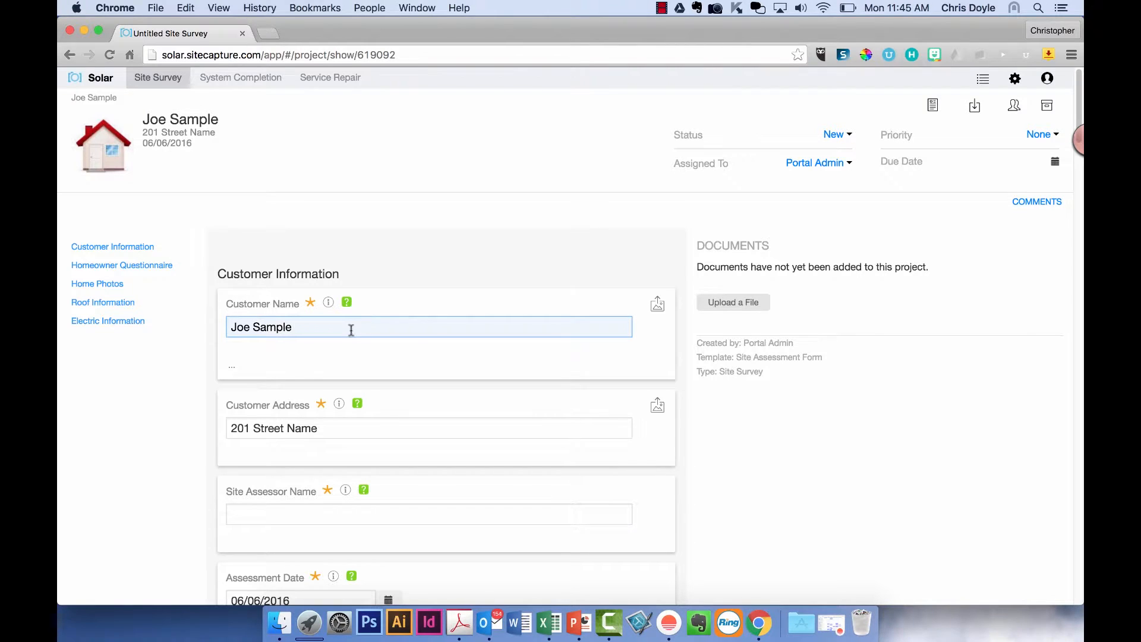
left_click(364, 427)
scroll(366, 433, "down", 2)
left_click(377, 449)
scroll(375, 455, "down", 3)
scroll(377, 455, "down", 8)
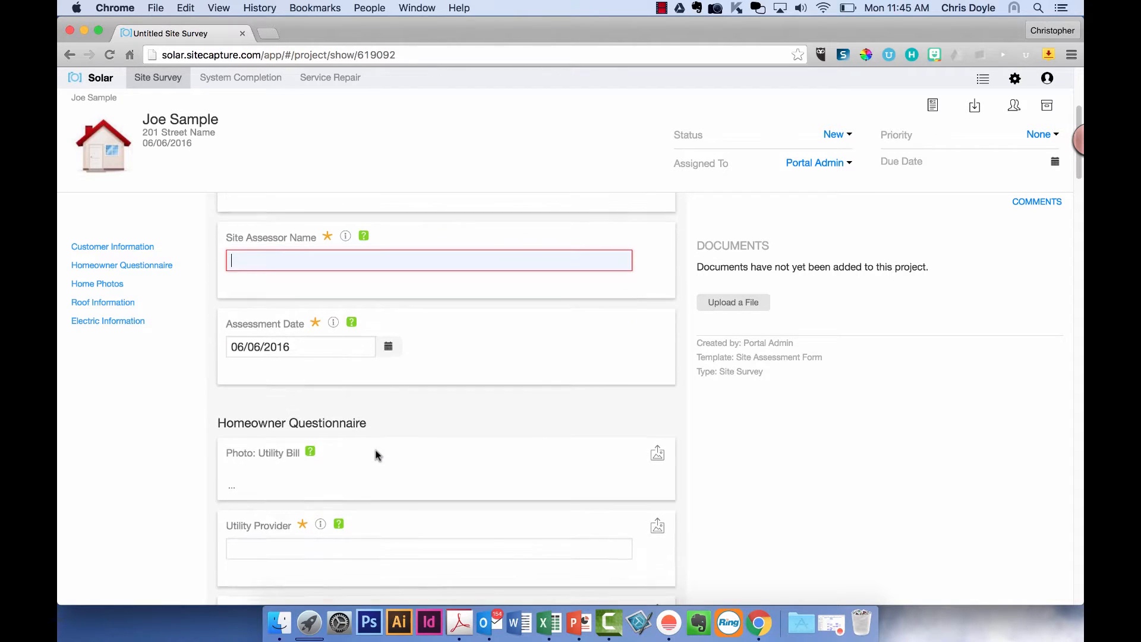
scroll(376, 456, "down", 10)
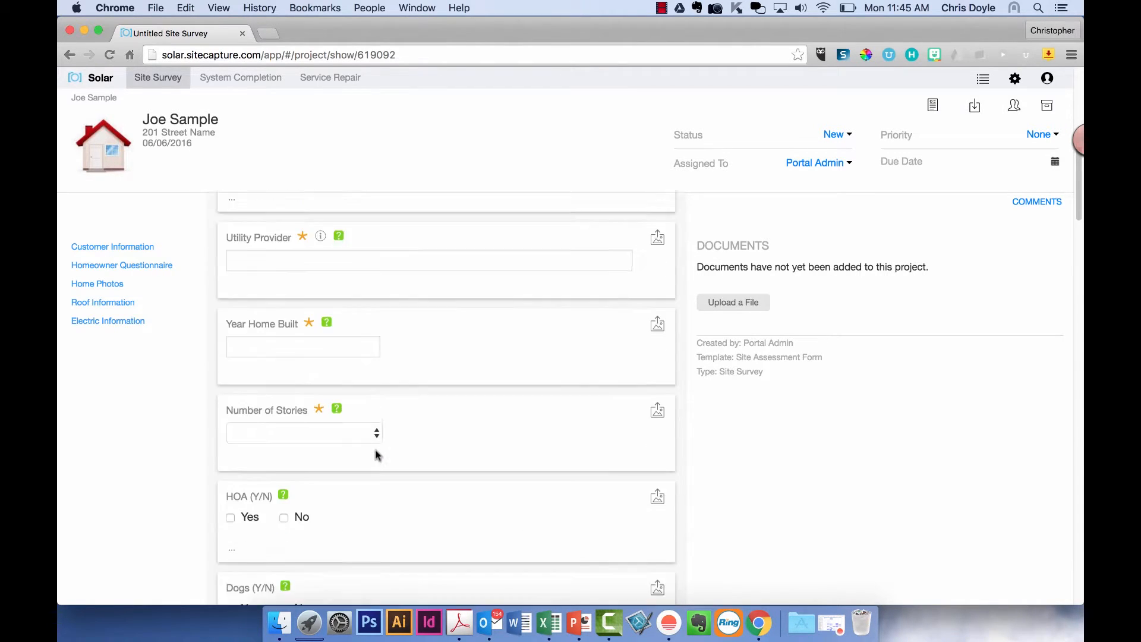
scroll(375, 455, "down", 8)
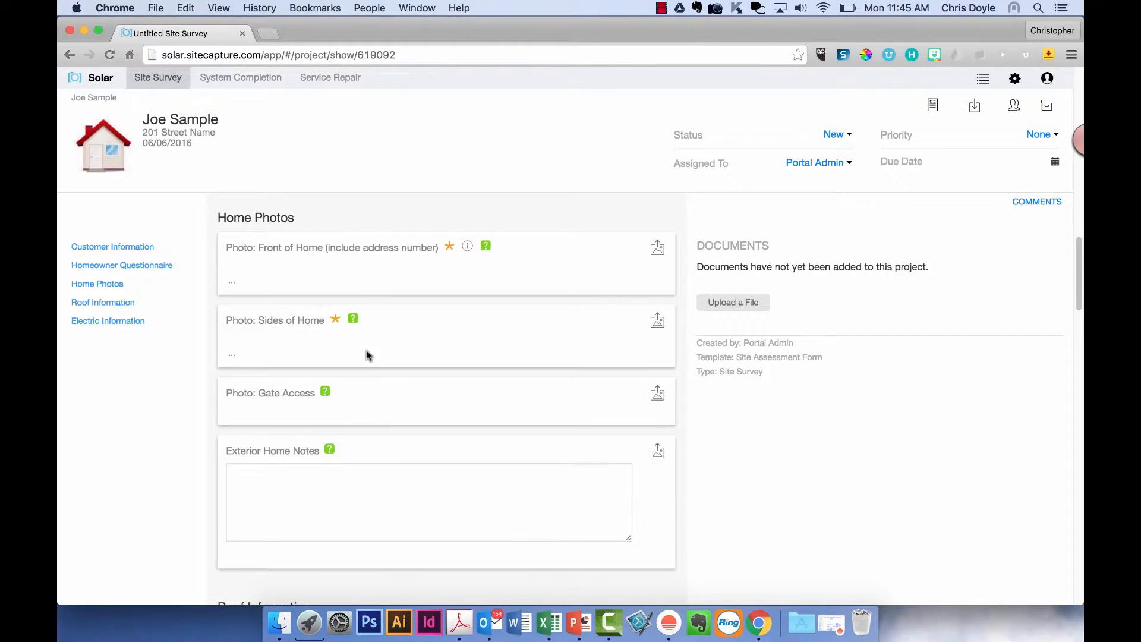
scroll(364, 355, "down", 5)
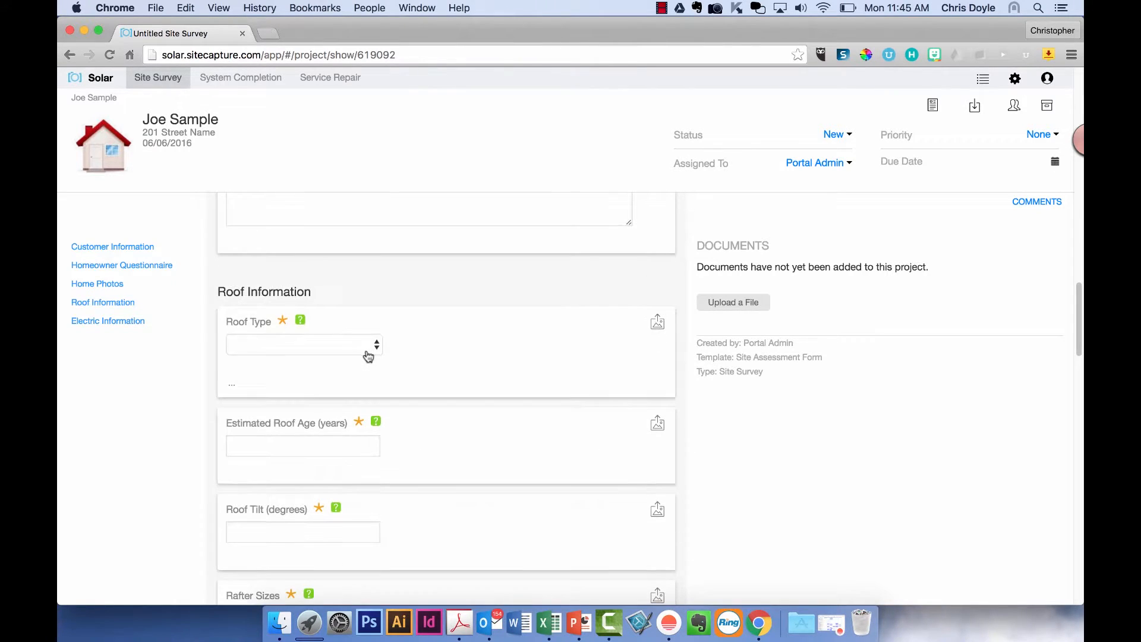
- Jump through Homeowner Questionnaire, Home Photos, Roof Information and Electric Information sections
left_click(118, 268)
left_click(115, 285)
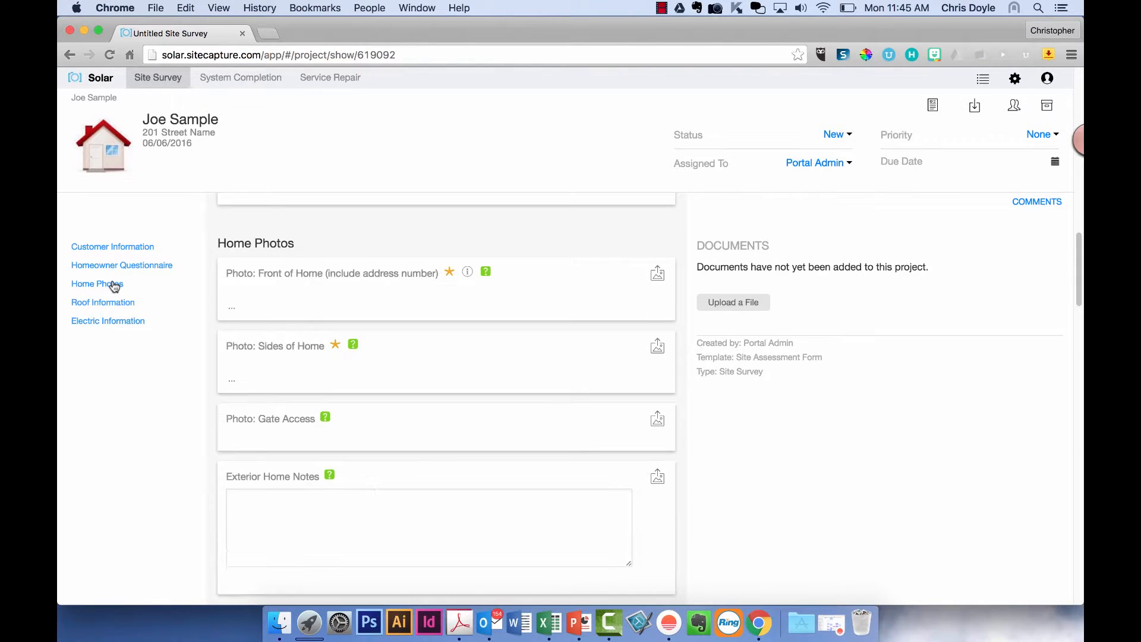
left_click(113, 302)
left_click(114, 322)
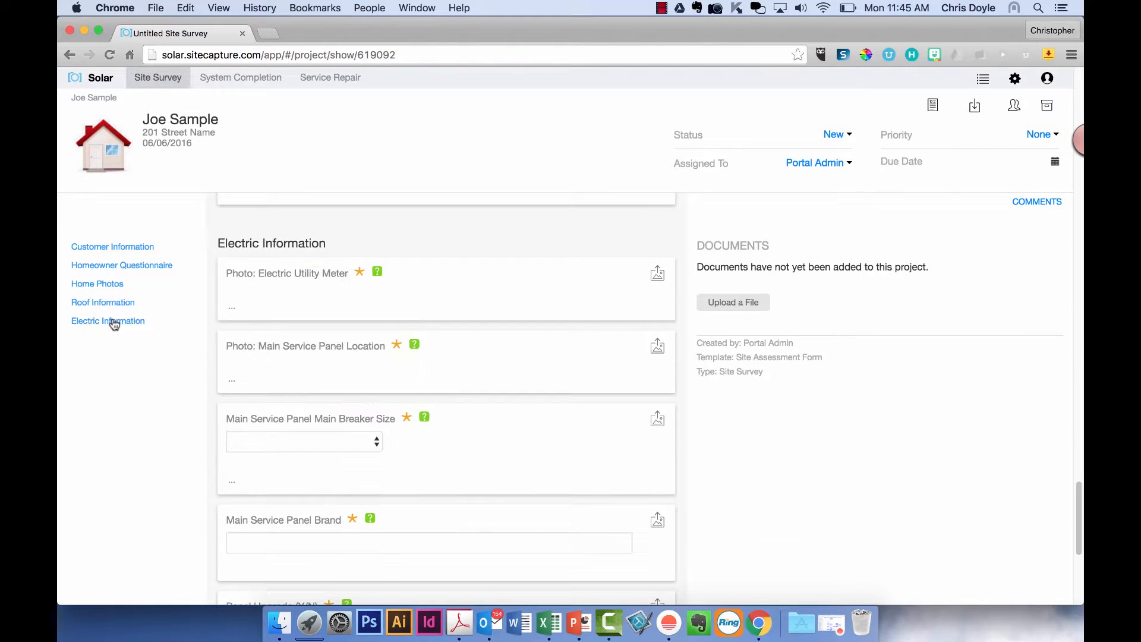
scroll(372, 324, "down", 2)
scroll(372, 323, "up", 20)
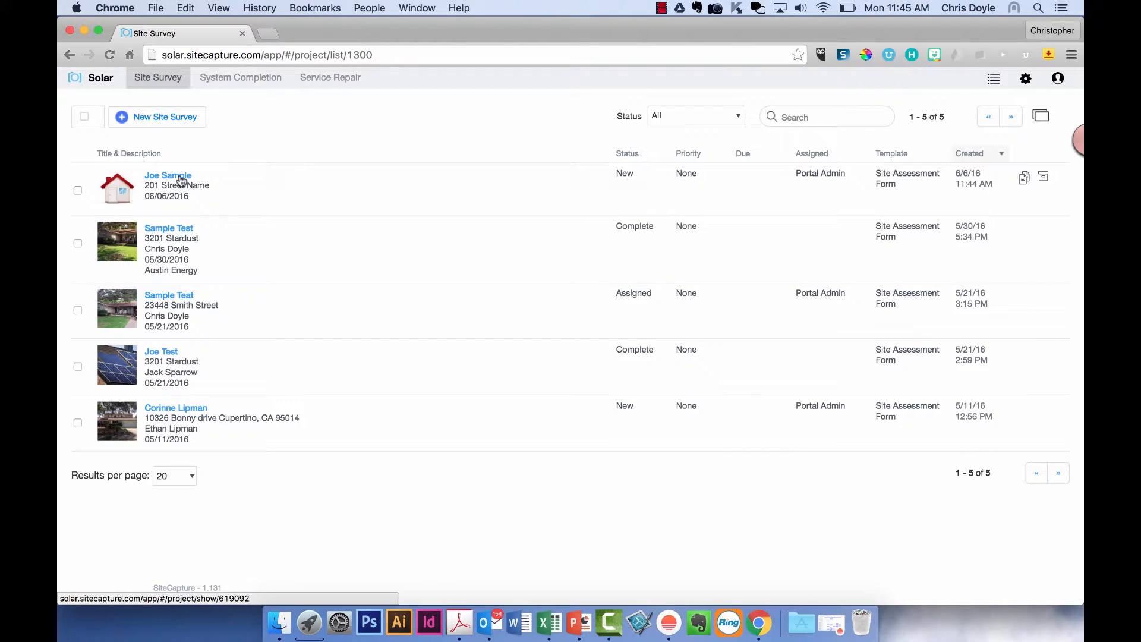
left_click(181, 180)
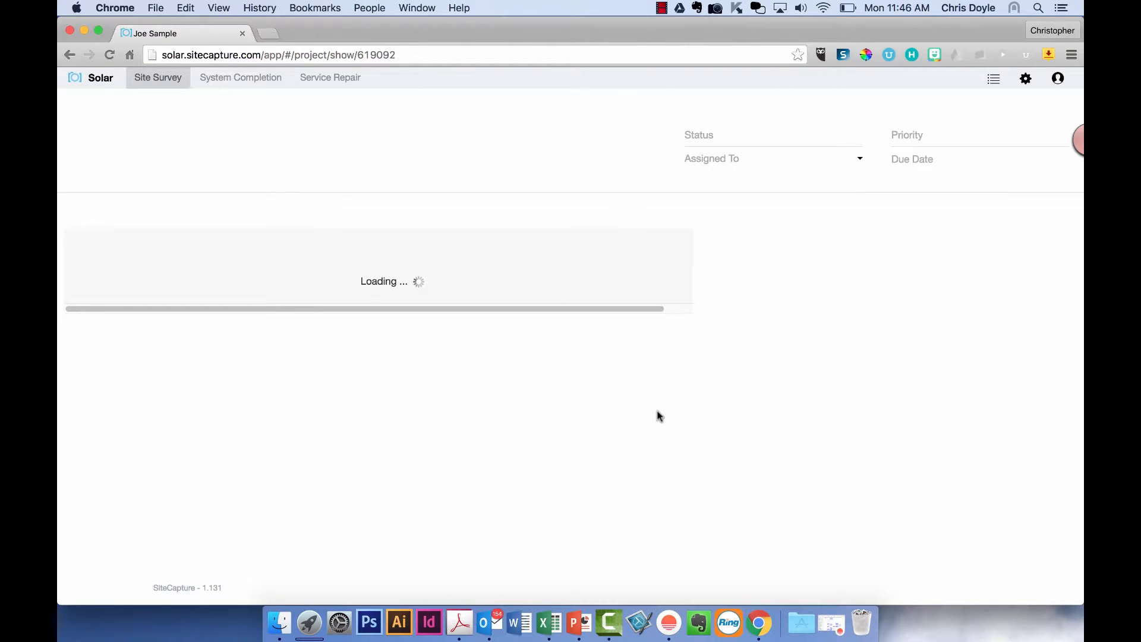
scroll(656, 414, "down", 3)
scroll(657, 415, "down", 6)
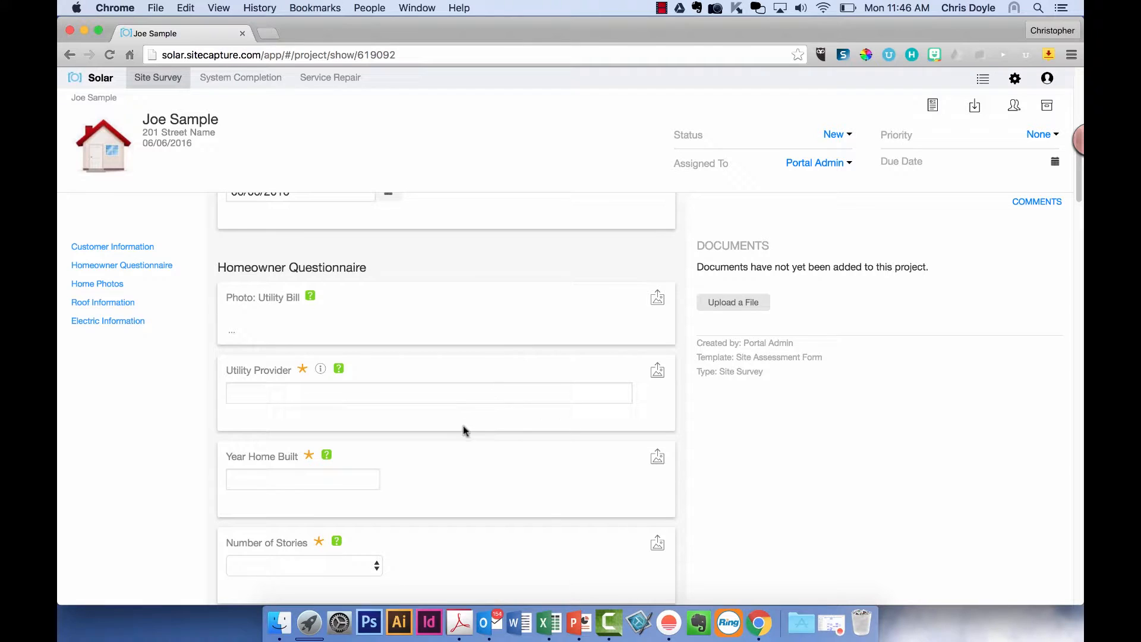
scroll(443, 341, "down", 4)
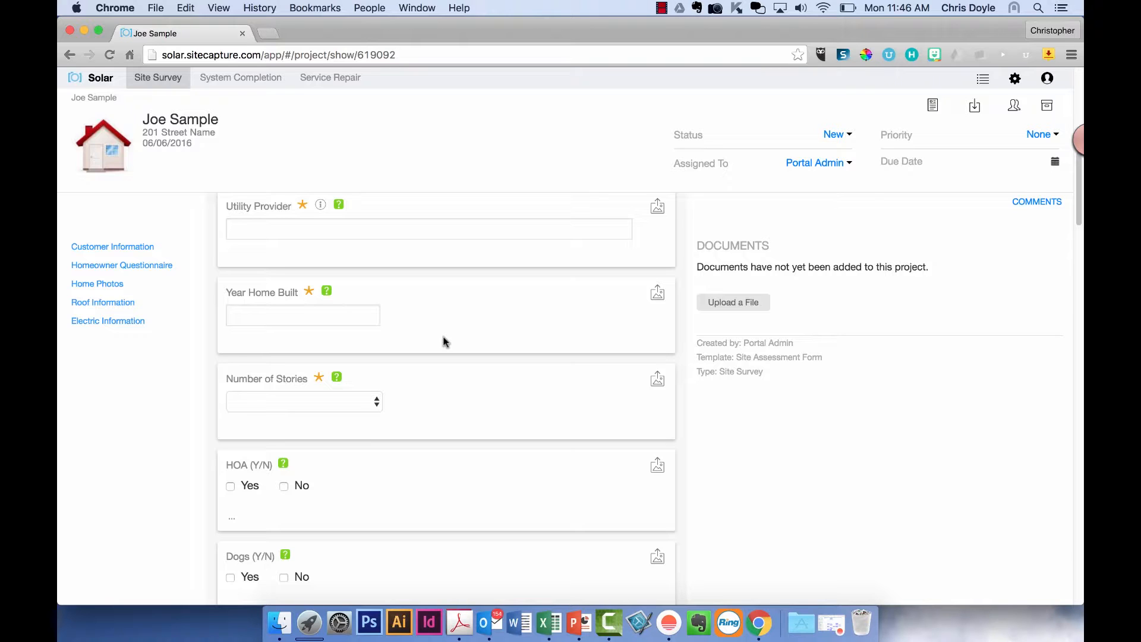
scroll(451, 359, "down", 2)
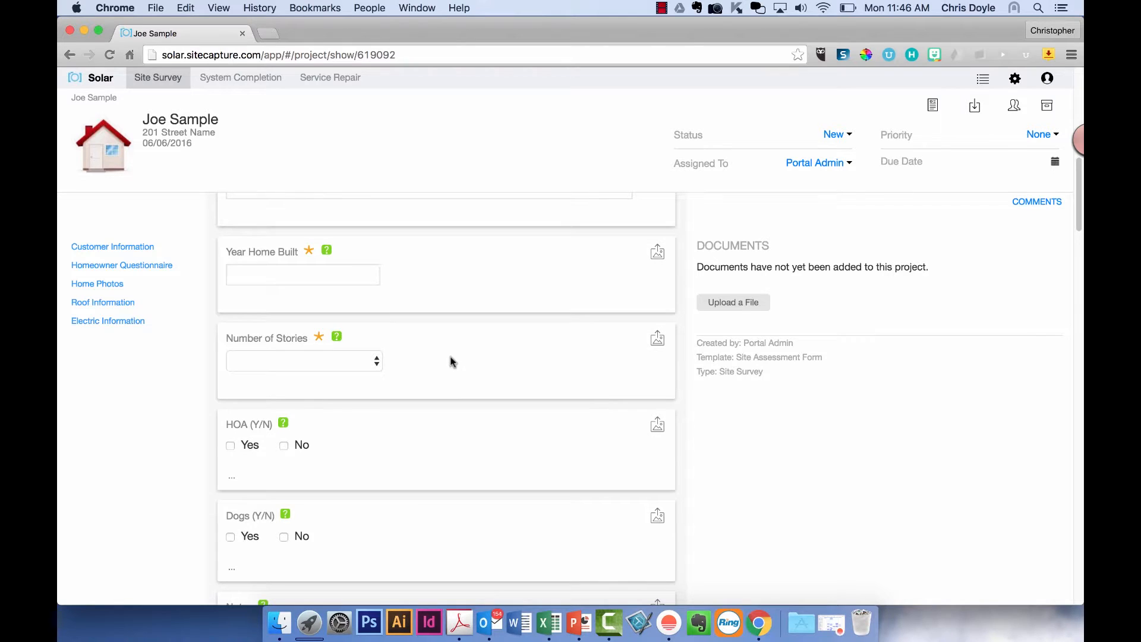
scroll(451, 361, "down", 3)
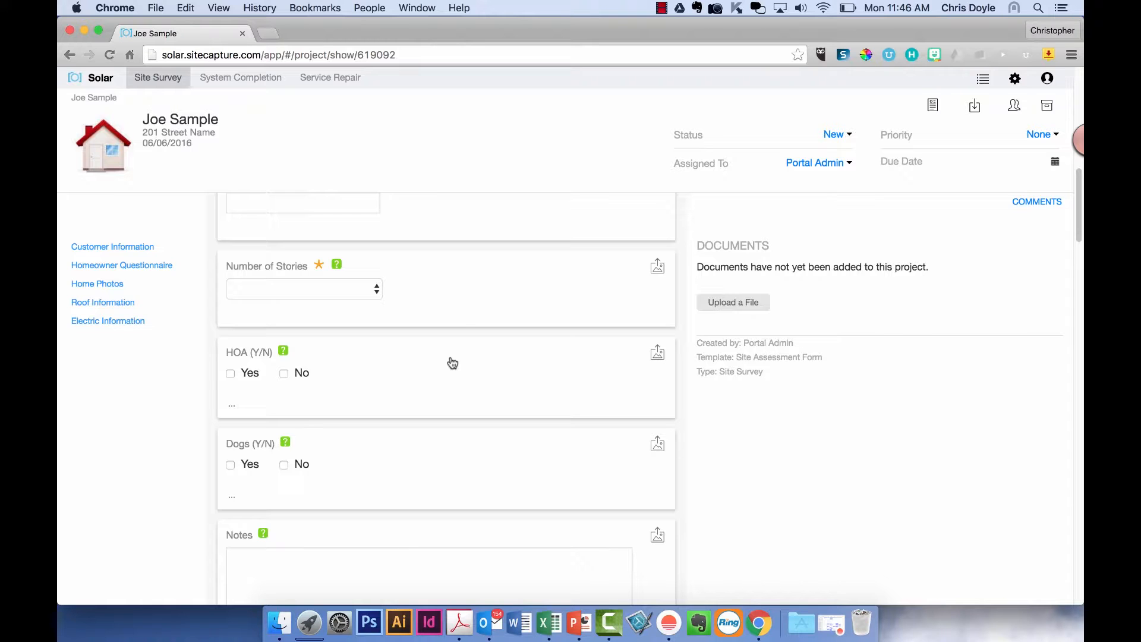
scroll(452, 363, "down", 5)
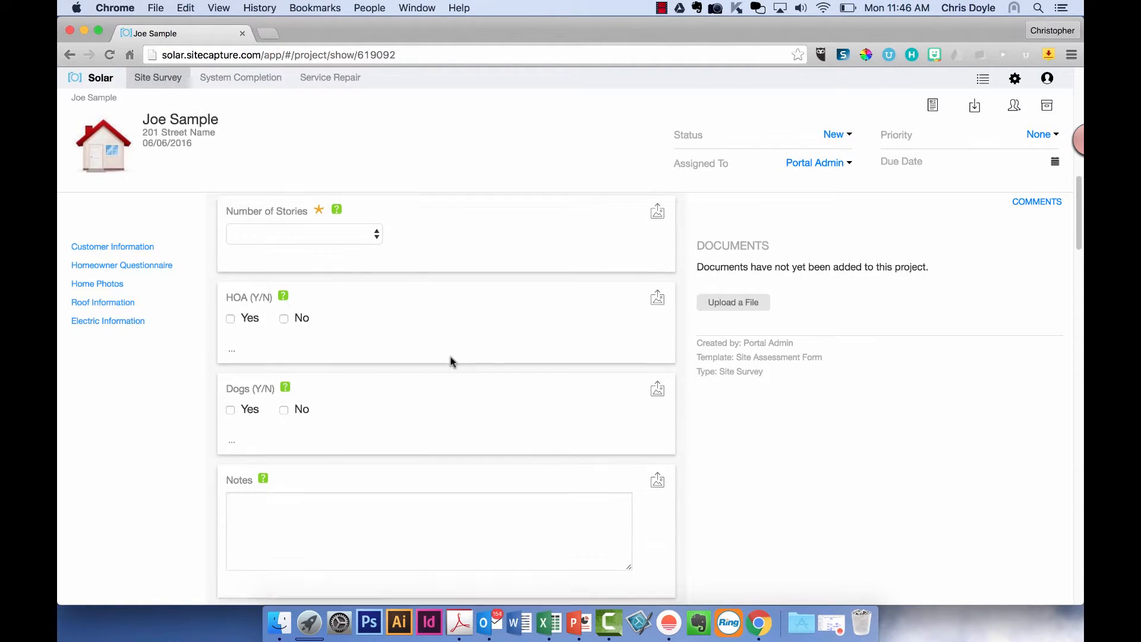
scroll(453, 362, "up", 10)
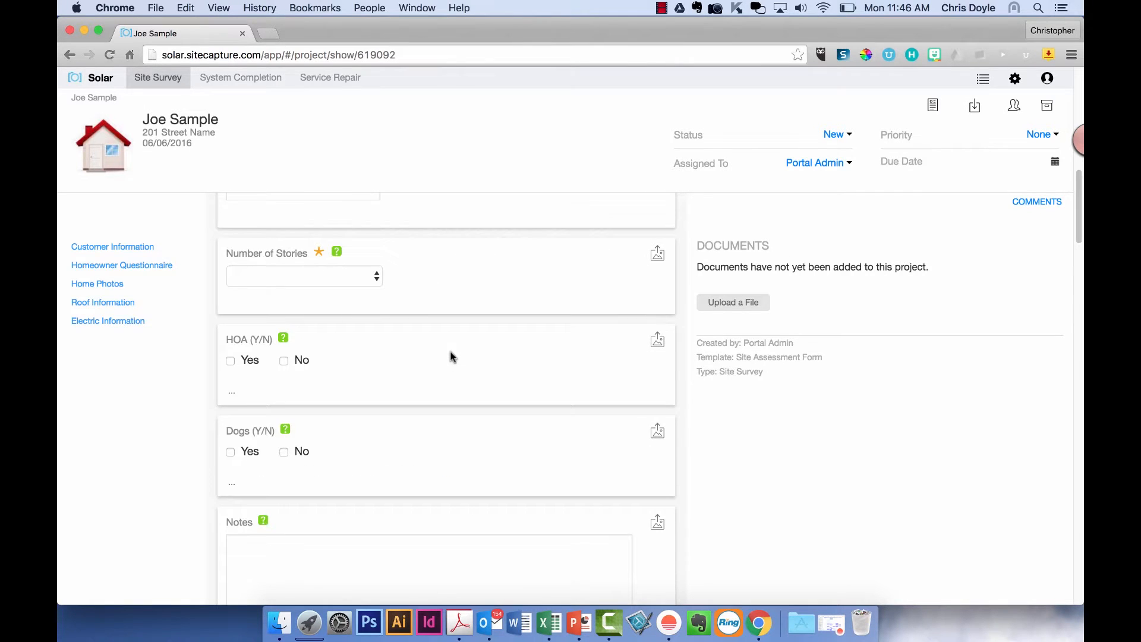
left_click(158, 77)
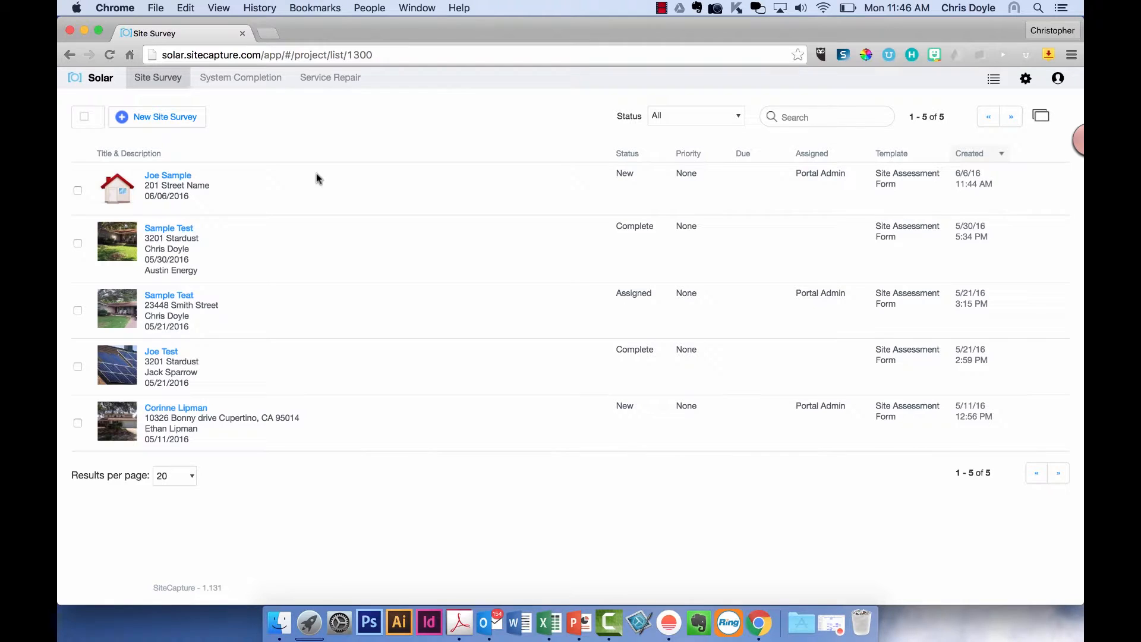
- Open the Sample Test survey and change Year Home Built to 1971
left_click(177, 230)
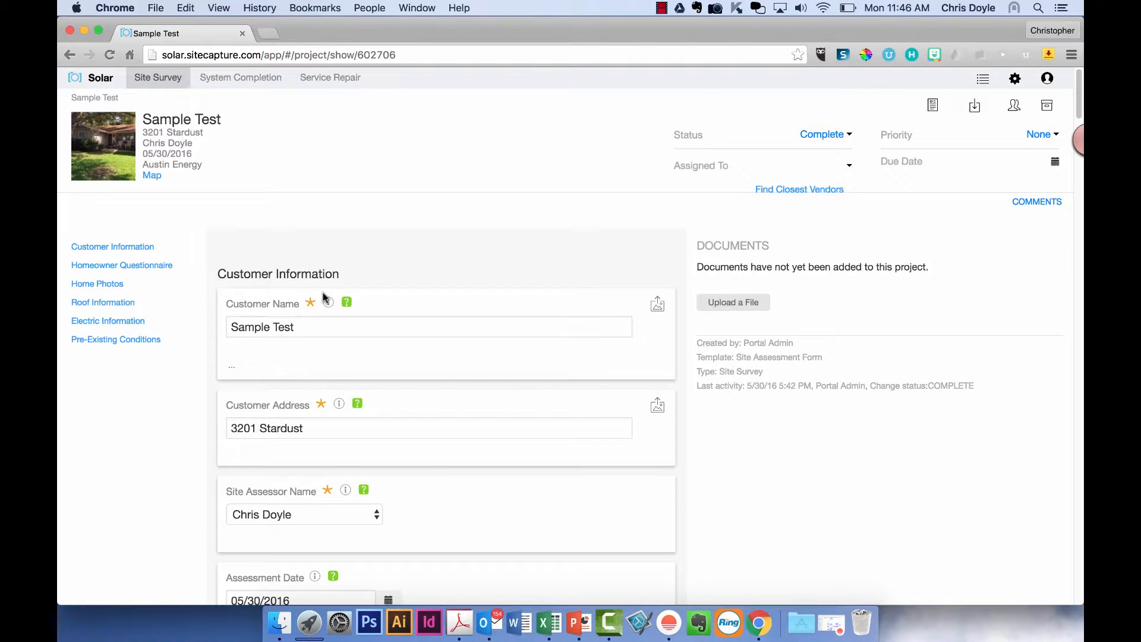
scroll(380, 415, "down", 3)
scroll(383, 415, "down", 3)
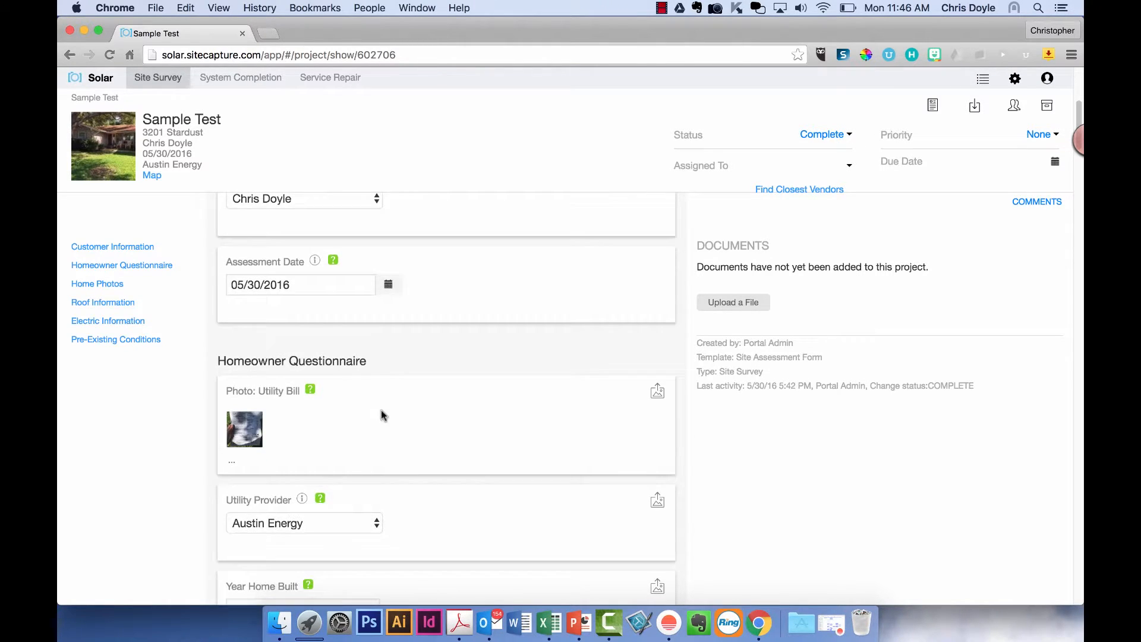
scroll(384, 415, "down", 4)
left_click(321, 389)
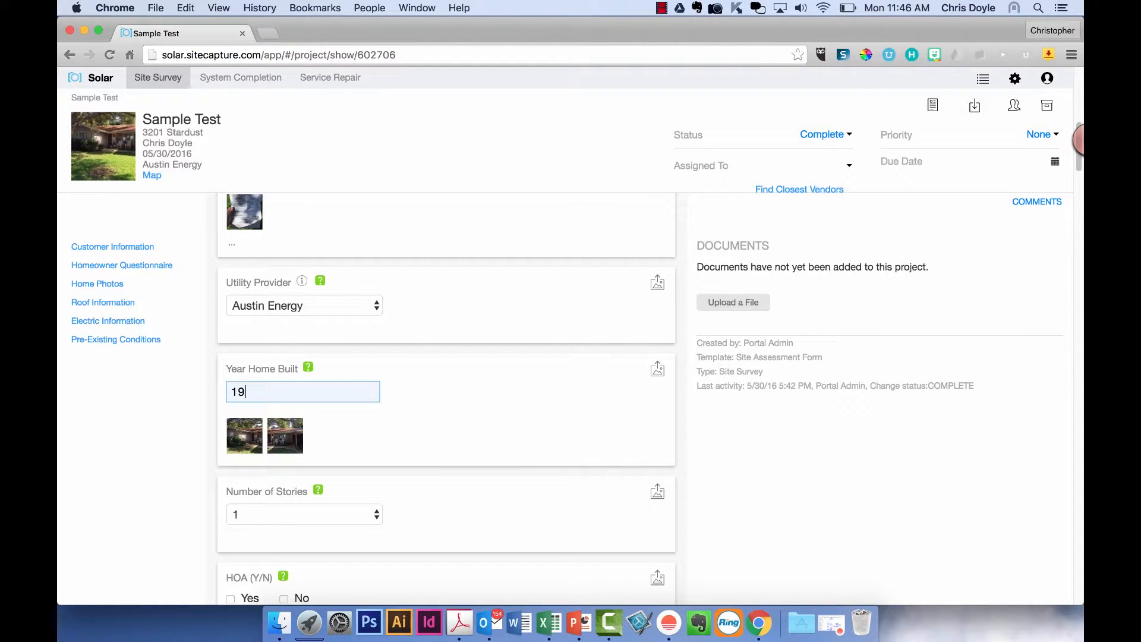
left_click(519, 403)
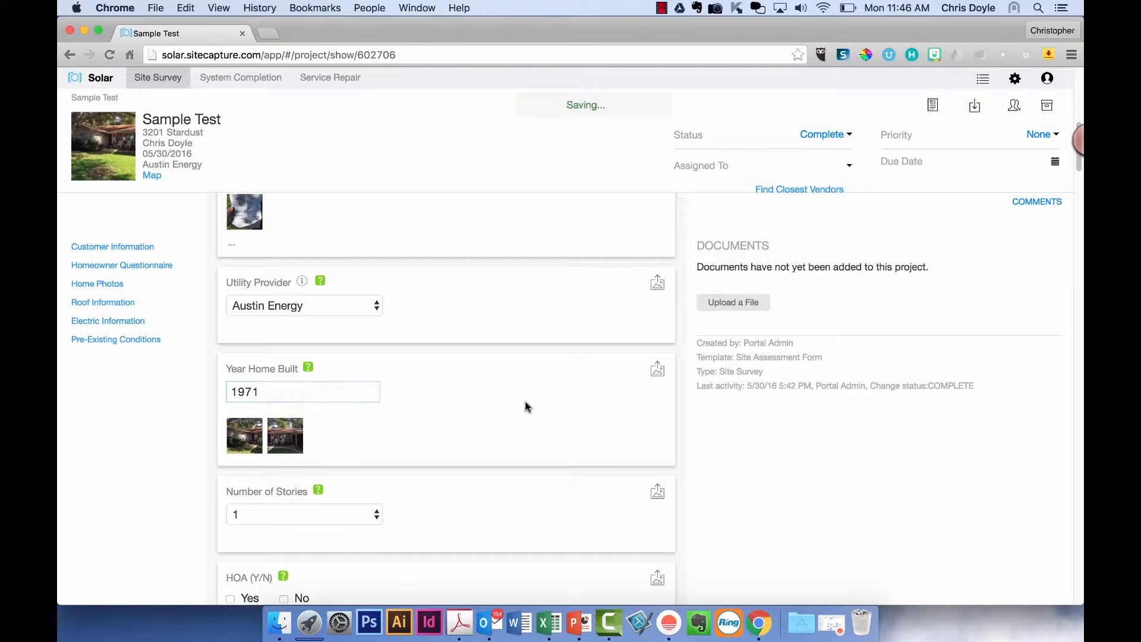
- Answer No for Dogs and HOA, Yes for Internet Service and Cell Phone Coverage
scroll(522, 406, "down", 1)
scroll(521, 402, "down", 1)
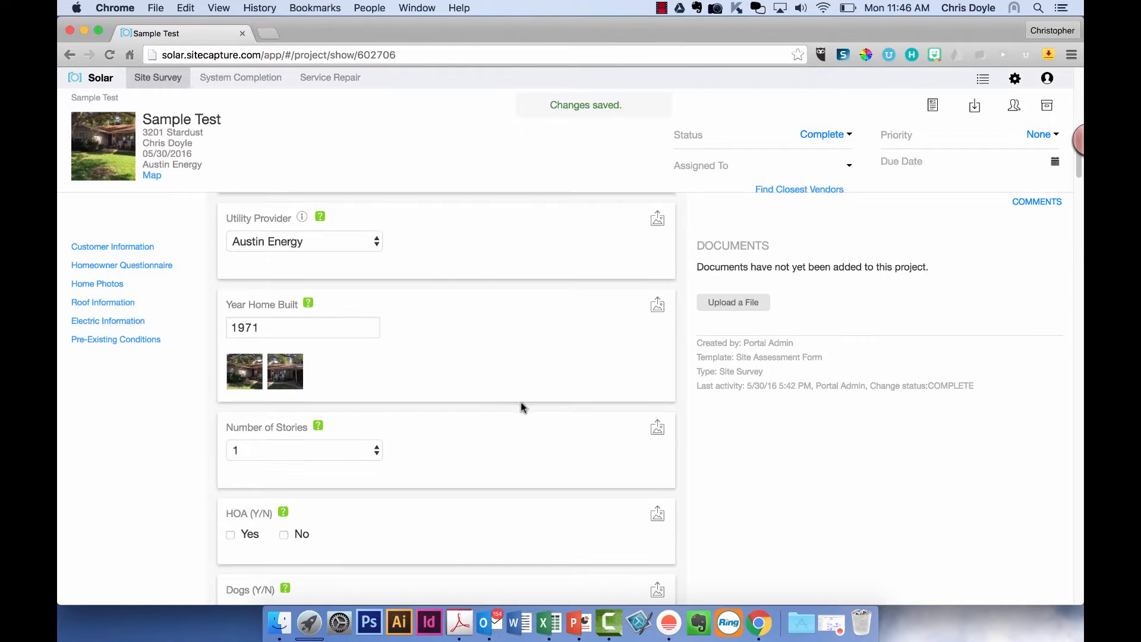
scroll(497, 390, "down", 10)
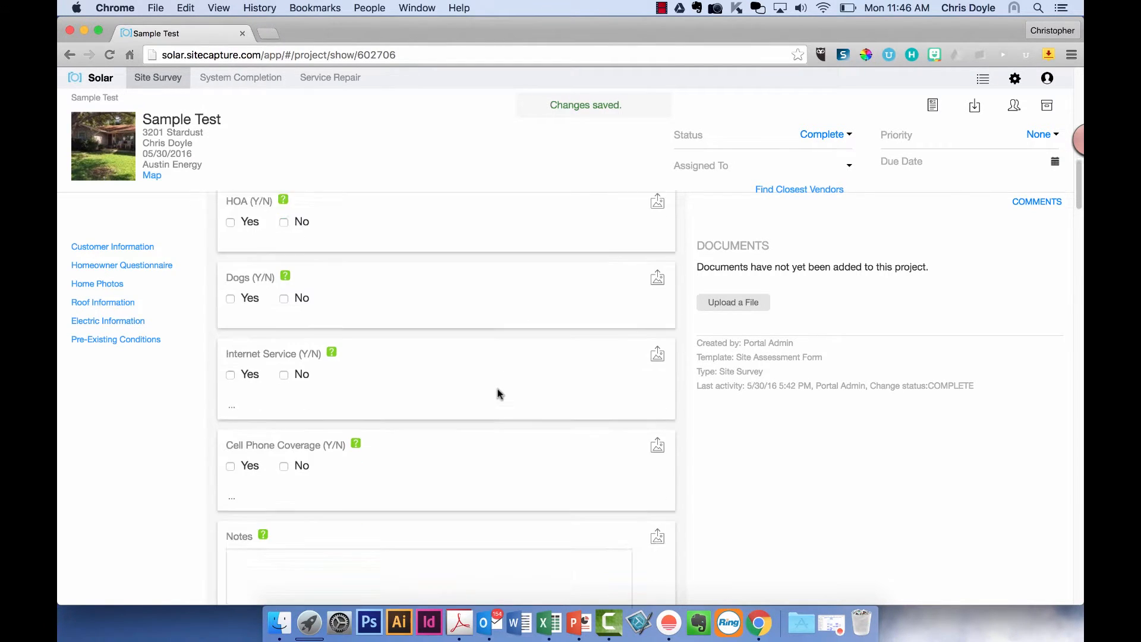
left_click(284, 274)
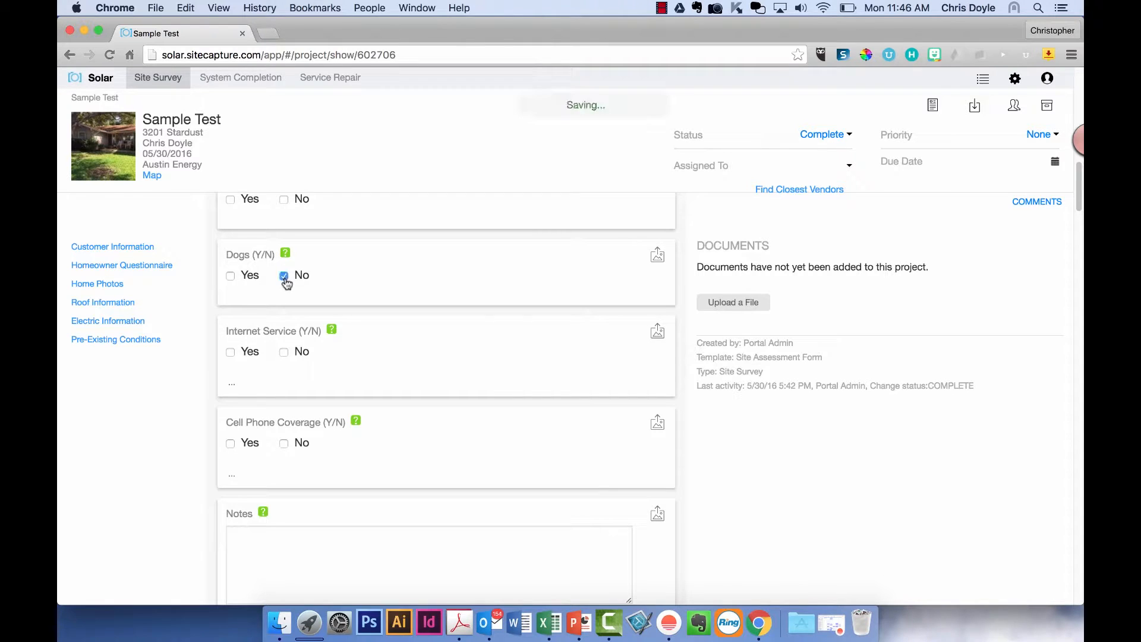
scroll(298, 260, "up", 2)
left_click(284, 257)
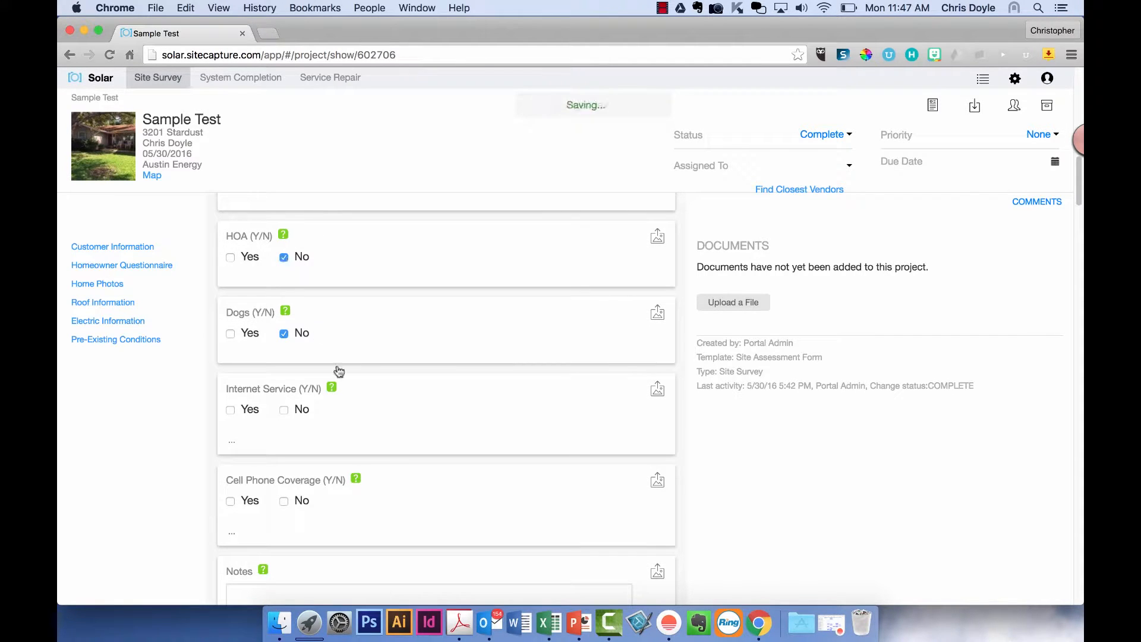
left_click(230, 410)
left_click(232, 501)
scroll(453, 492, "down", 10)
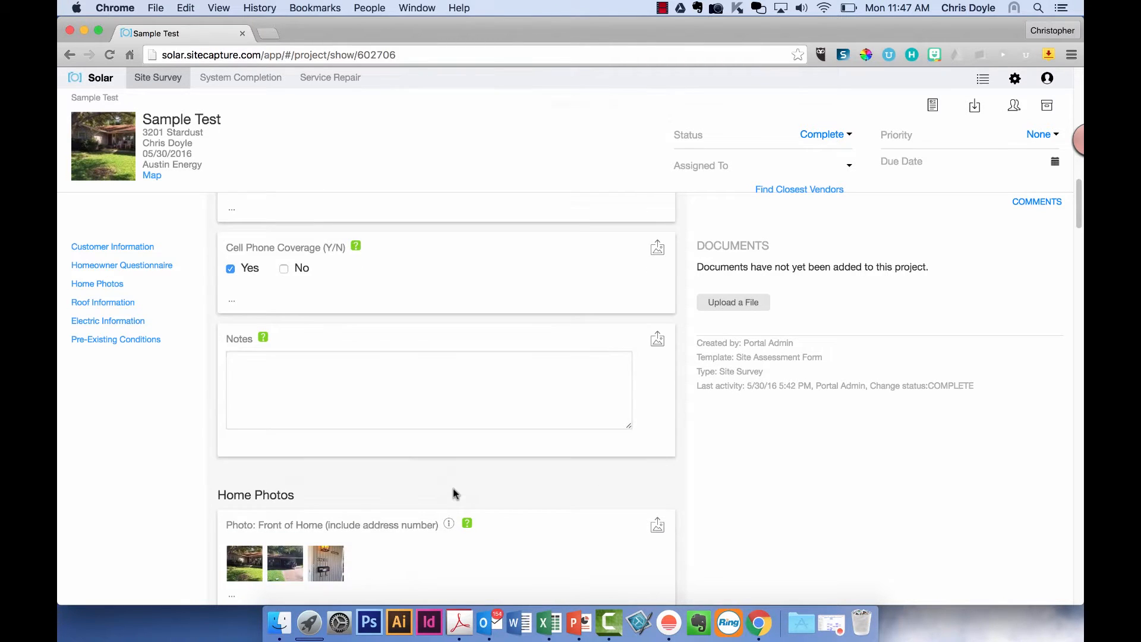
scroll(454, 492, "down", 5)
scroll(454, 492, "up", 20)
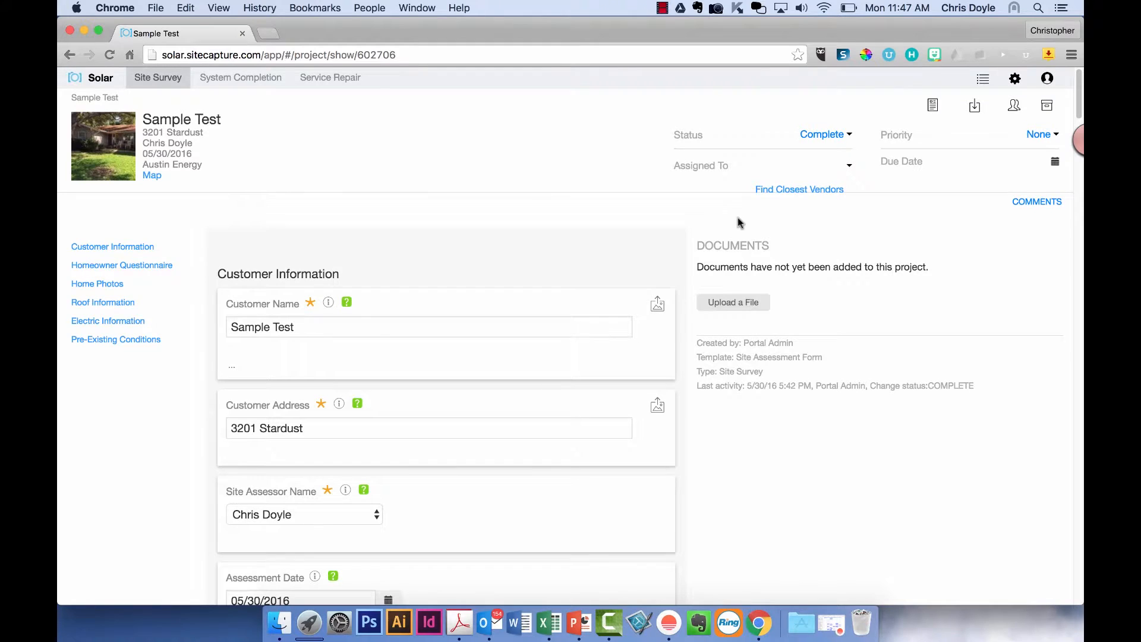
left_click(976, 107)
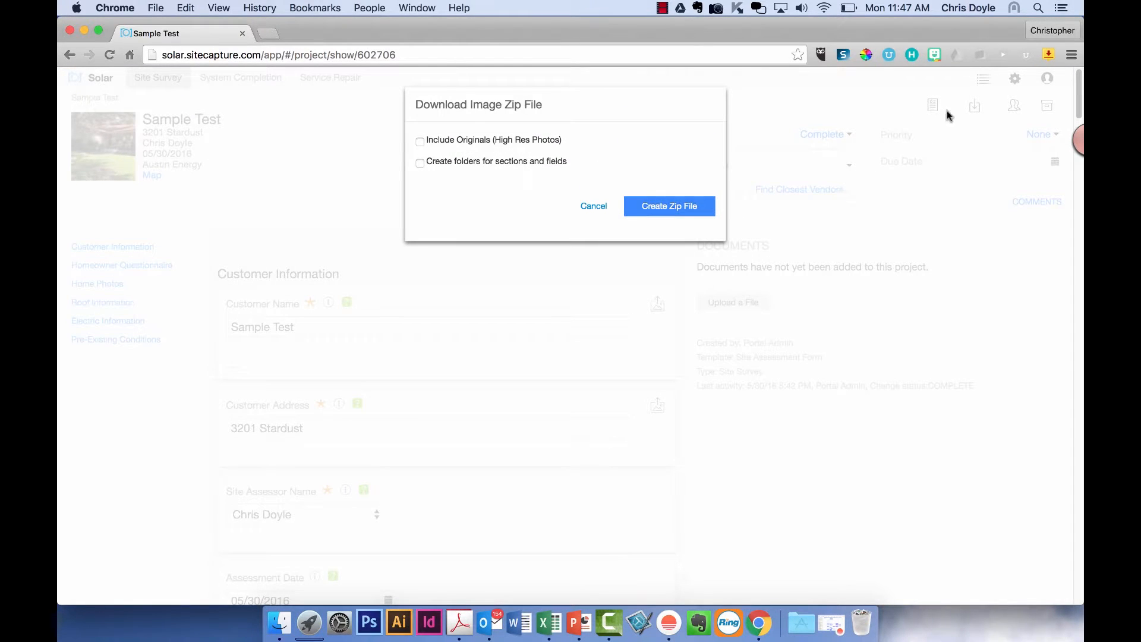
- Create Sample Test.zip with Include Originals (High Res Photos) ticked and show it in Finder
left_click(420, 142)
left_click(652, 211)
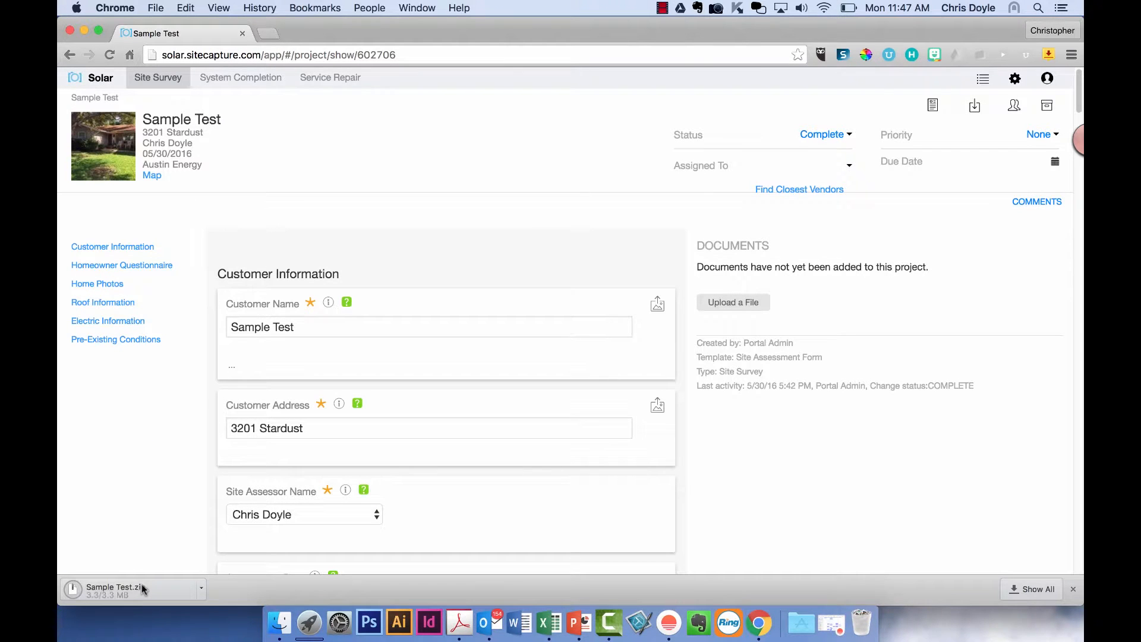
left_click(201, 588)
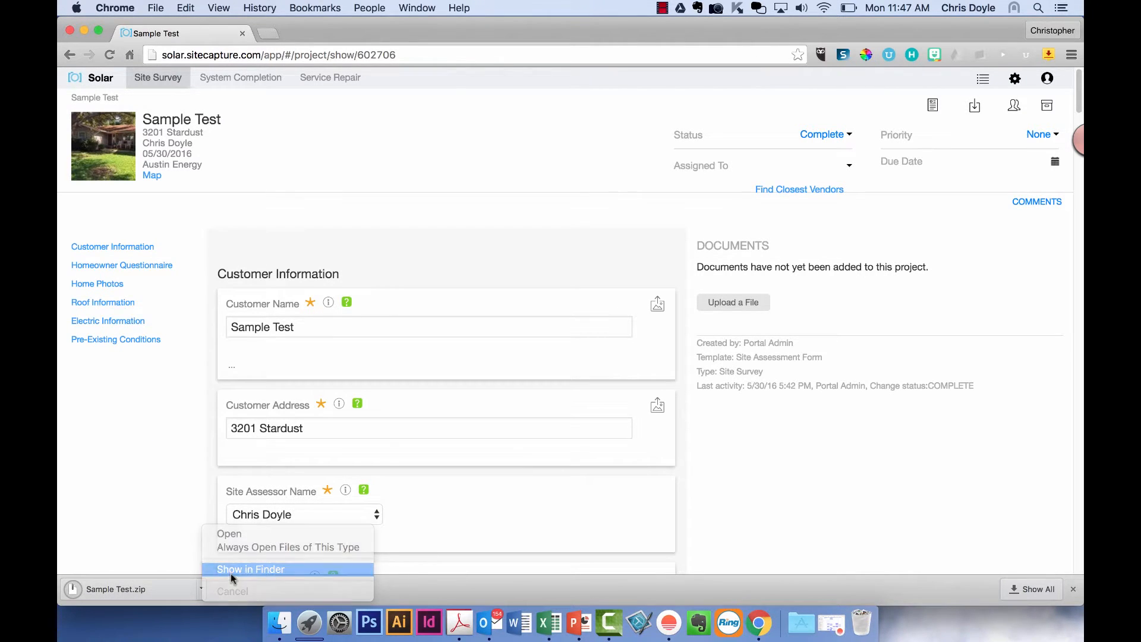
left_click(250, 570)
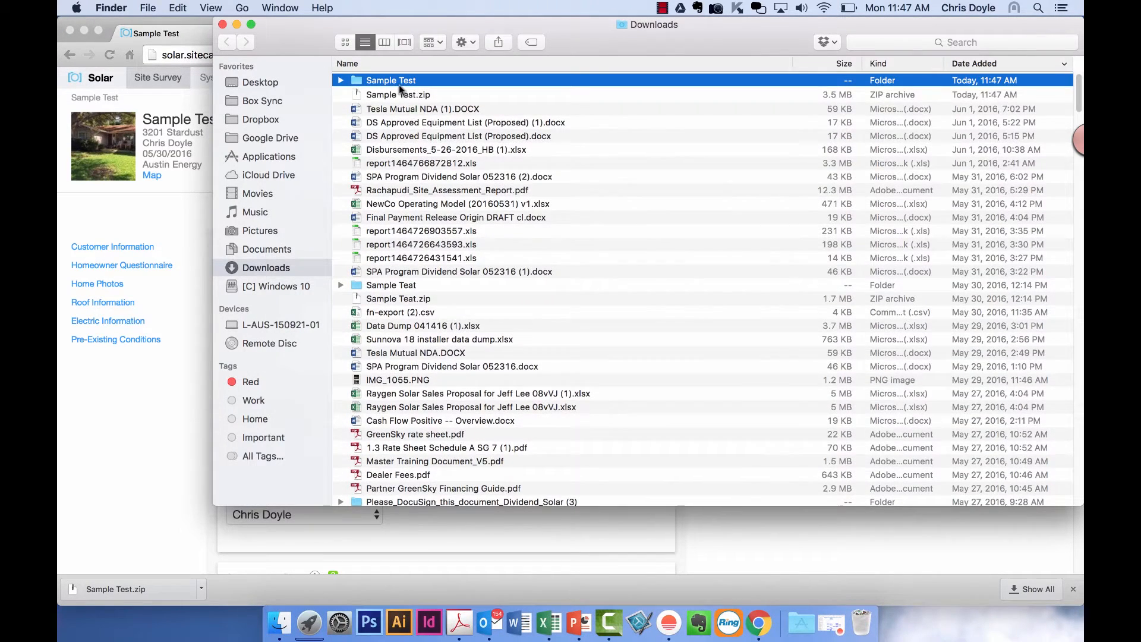
- Open the unzipped Sample Test folder and browse photos like Array_Location_1-12.jpg and Roof_Notes-20
double_click(398, 84)
scroll(434, 234, "down", 5)
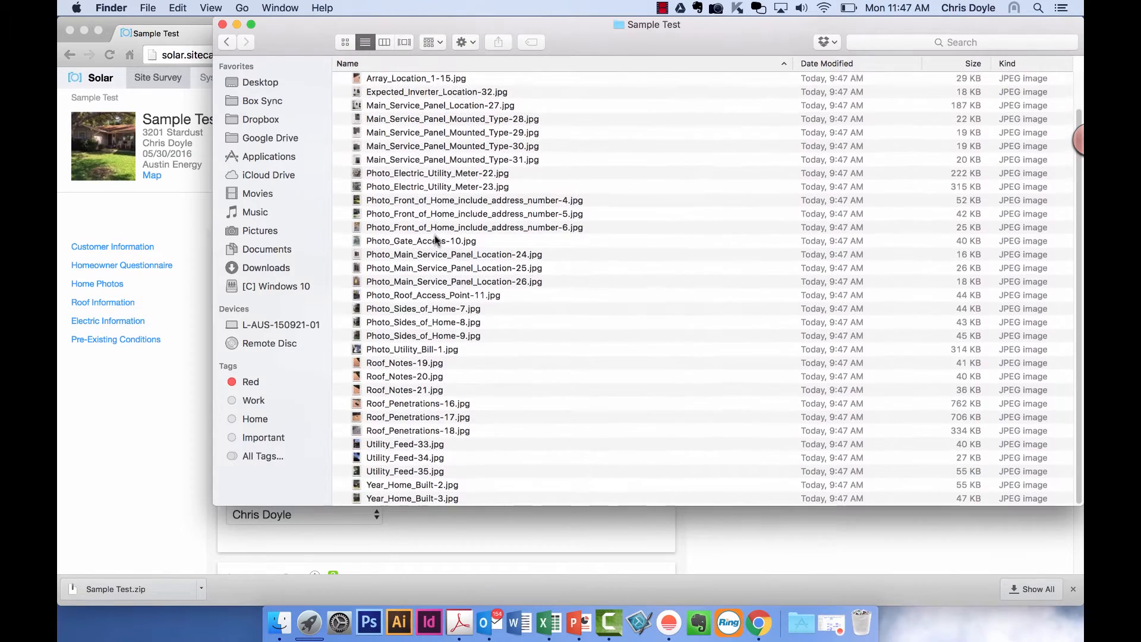
scroll(434, 235, "up", 2)
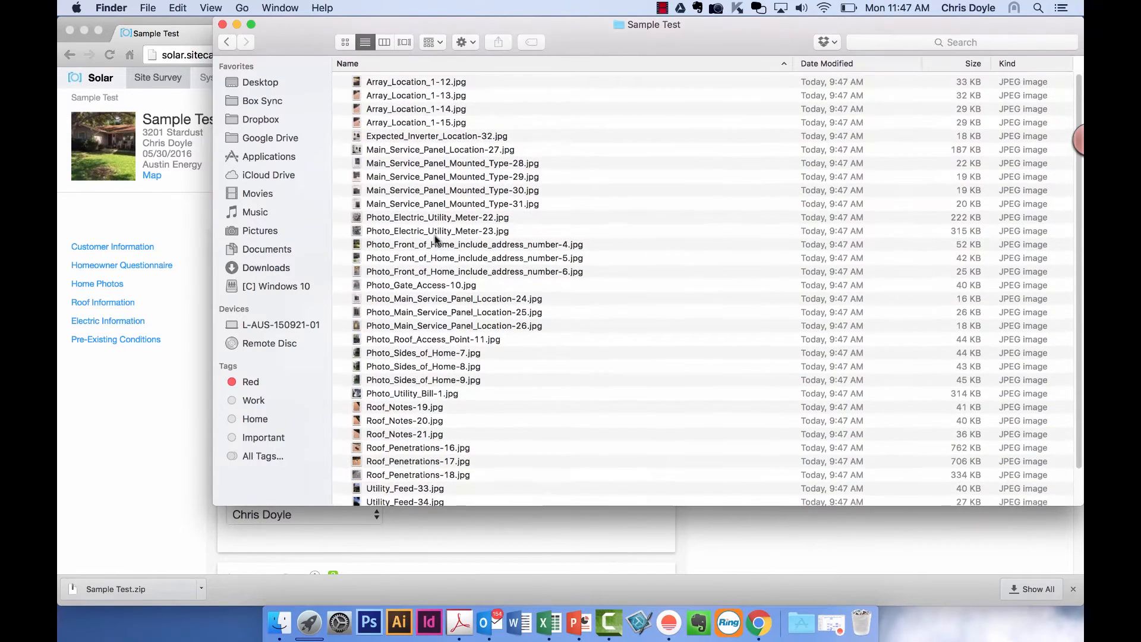
left_click(437, 81)
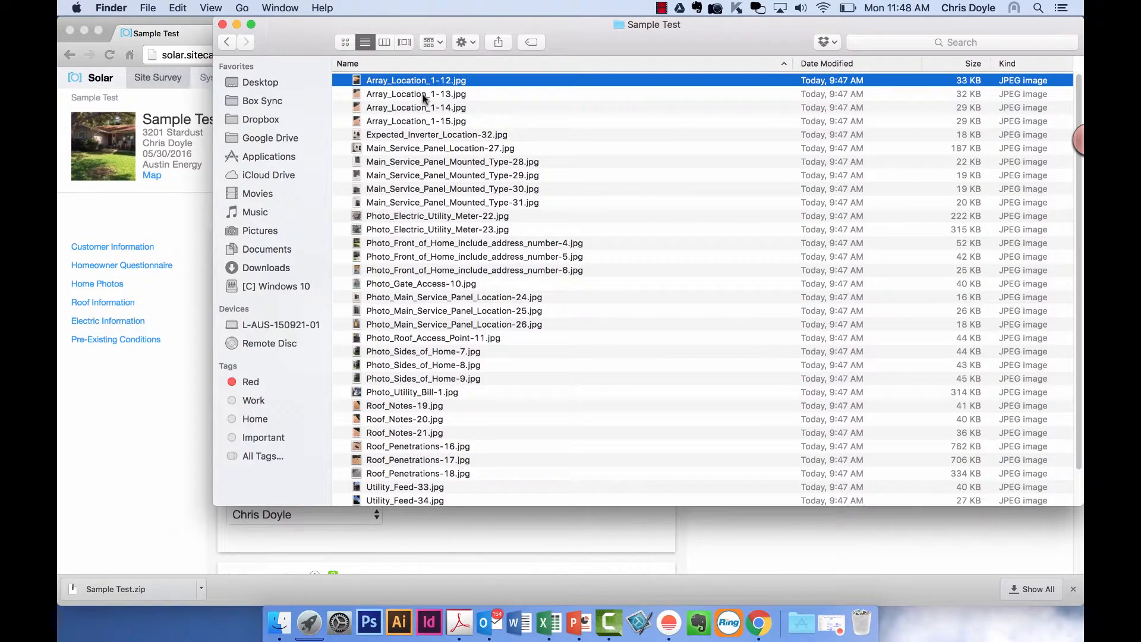
left_click(419, 124)
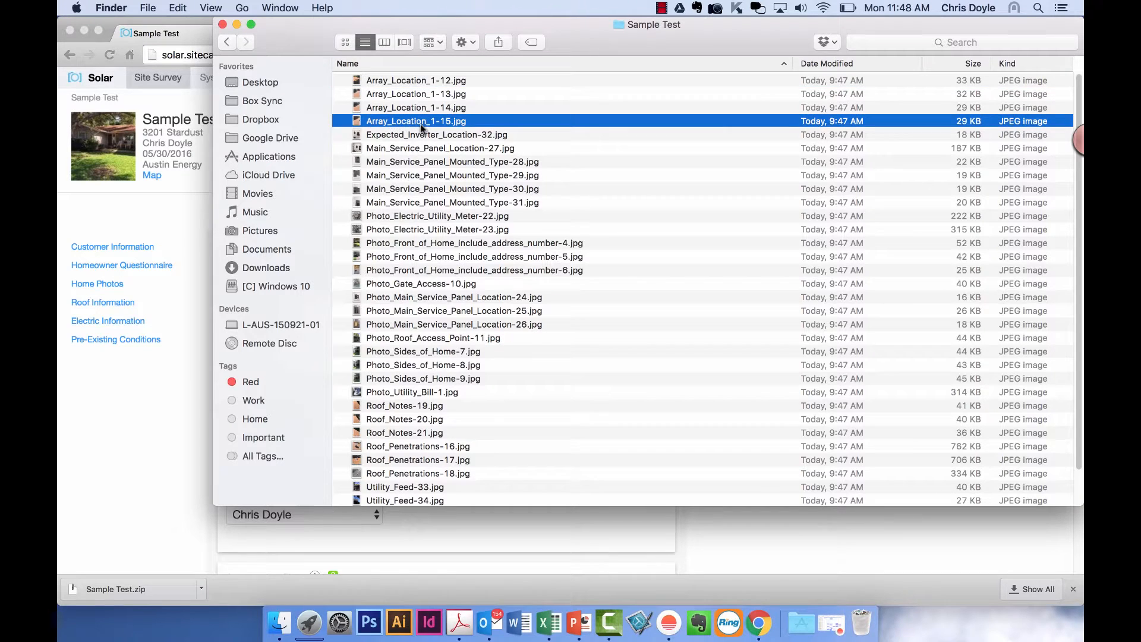
left_click(425, 164)
left_click(438, 233)
scroll(437, 233, "down", 3)
left_click(423, 376)
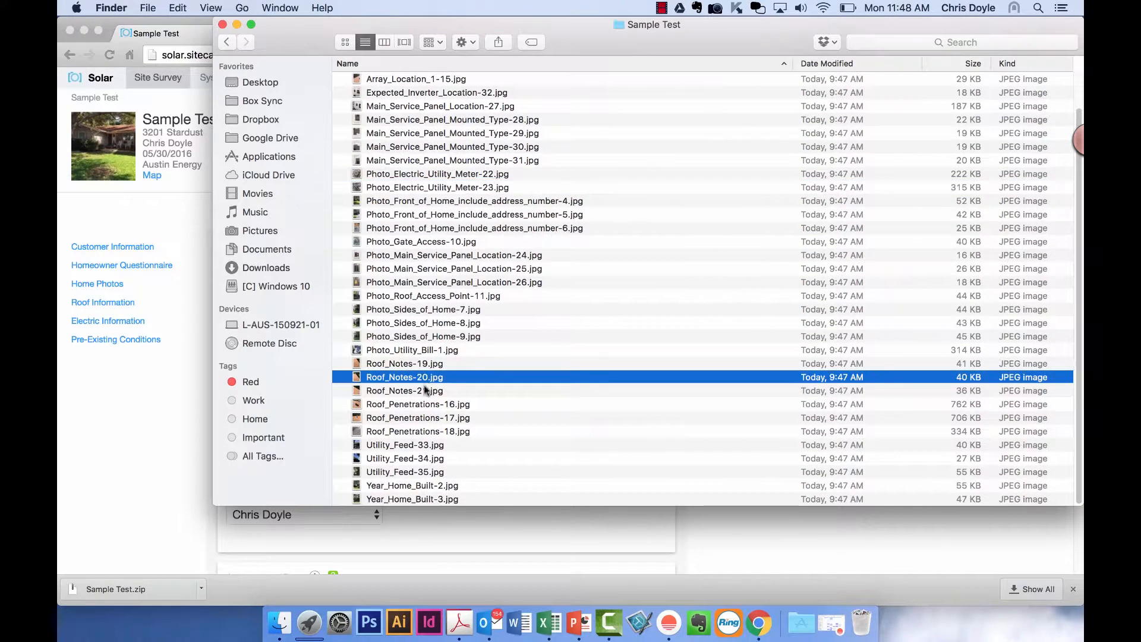
left_click(479, 499)
scroll(483, 446, "up", 3)
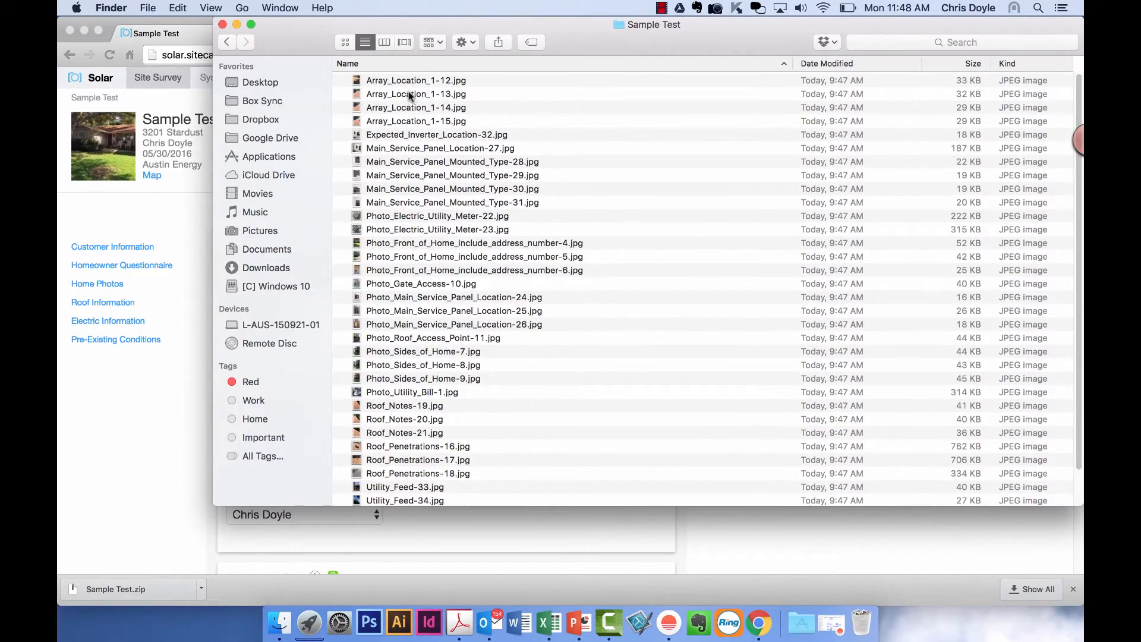
- Select all the photo files, then close the Sample Test Finder window
key("super+a")
left_click_drag(398, 81, 424, 96)
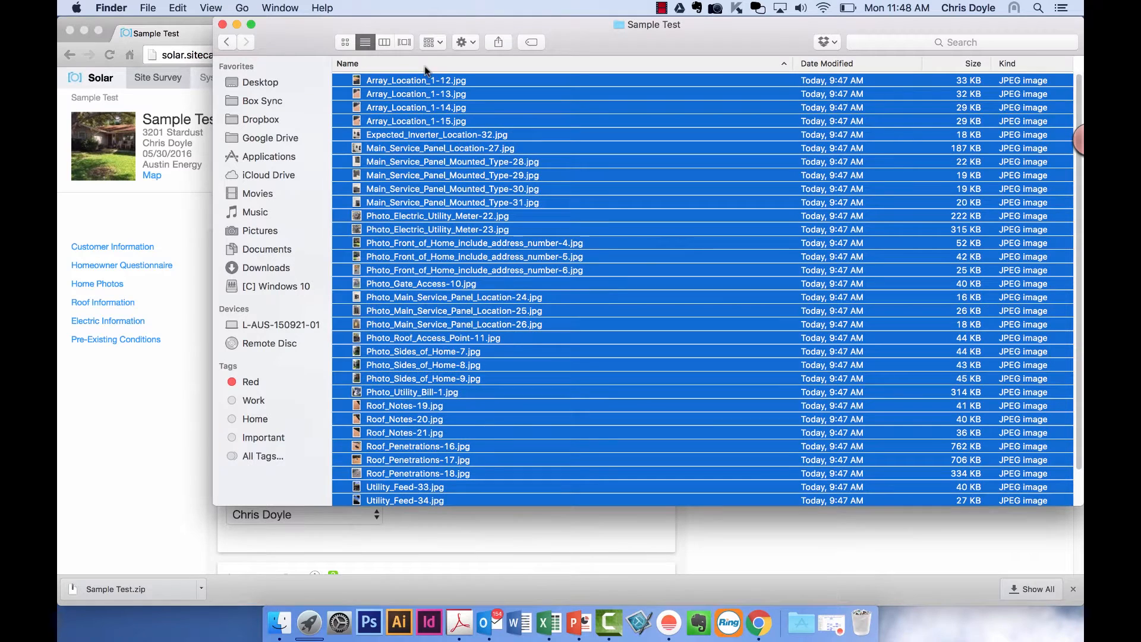
left_click(223, 25)
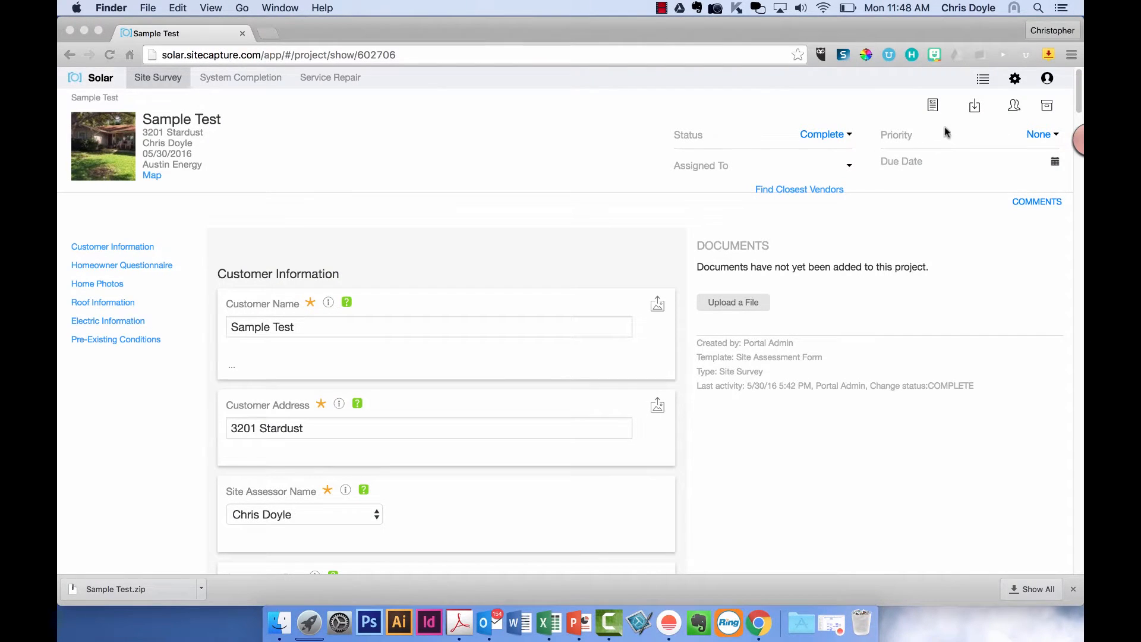
- Create the Full Photo and Data Report with timestamp for the Admin role
left_click(933, 113)
left_click(933, 113)
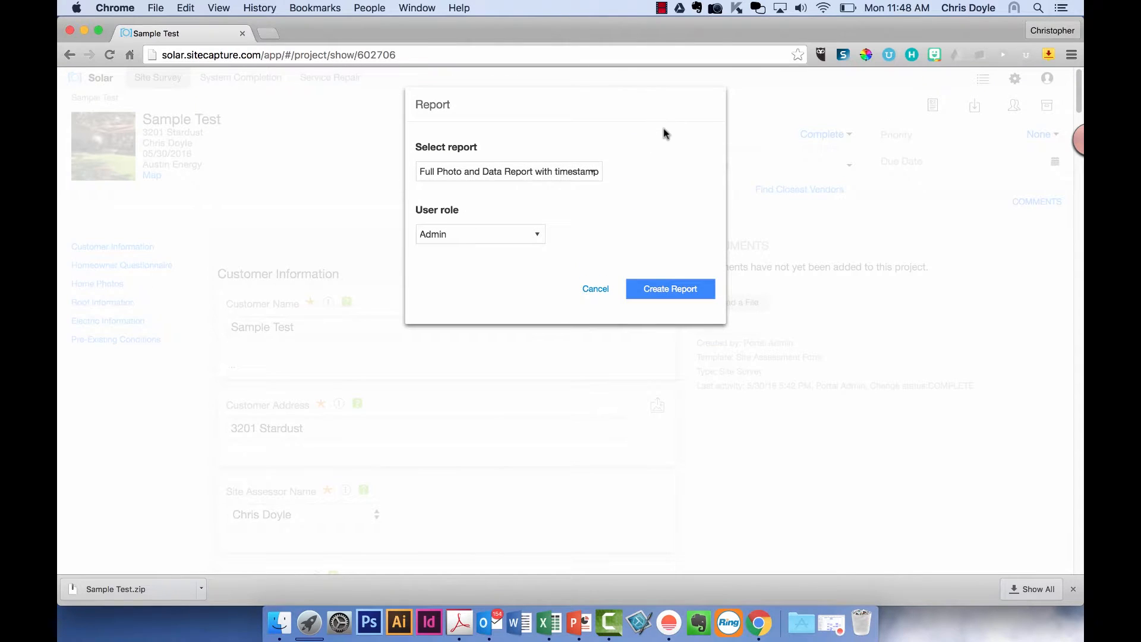
left_click(667, 283)
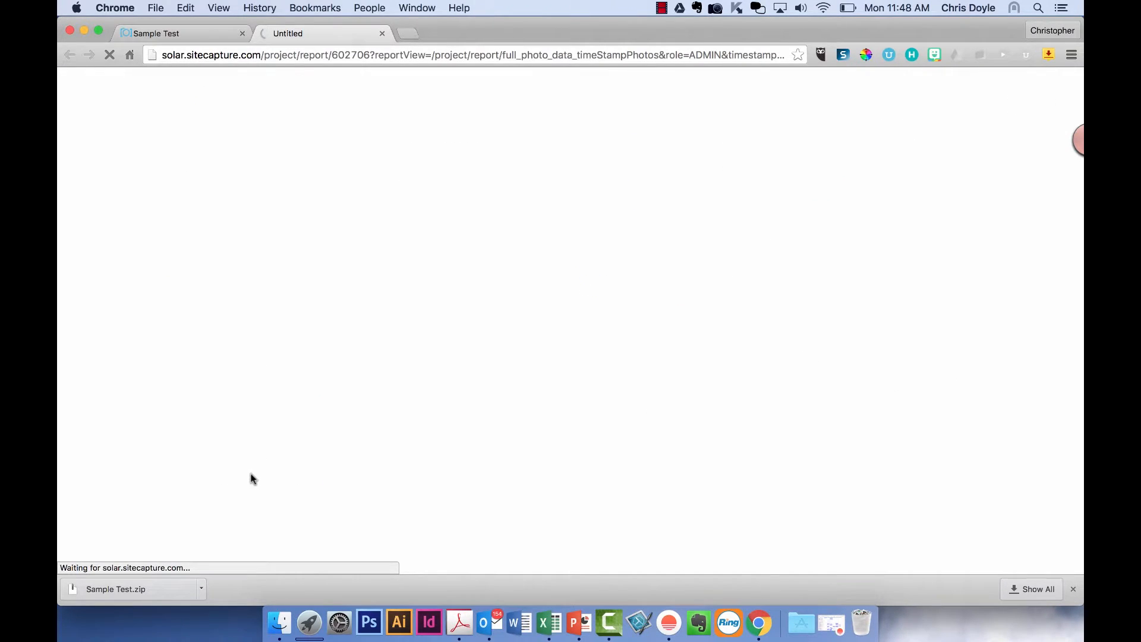
left_click(1073, 589)
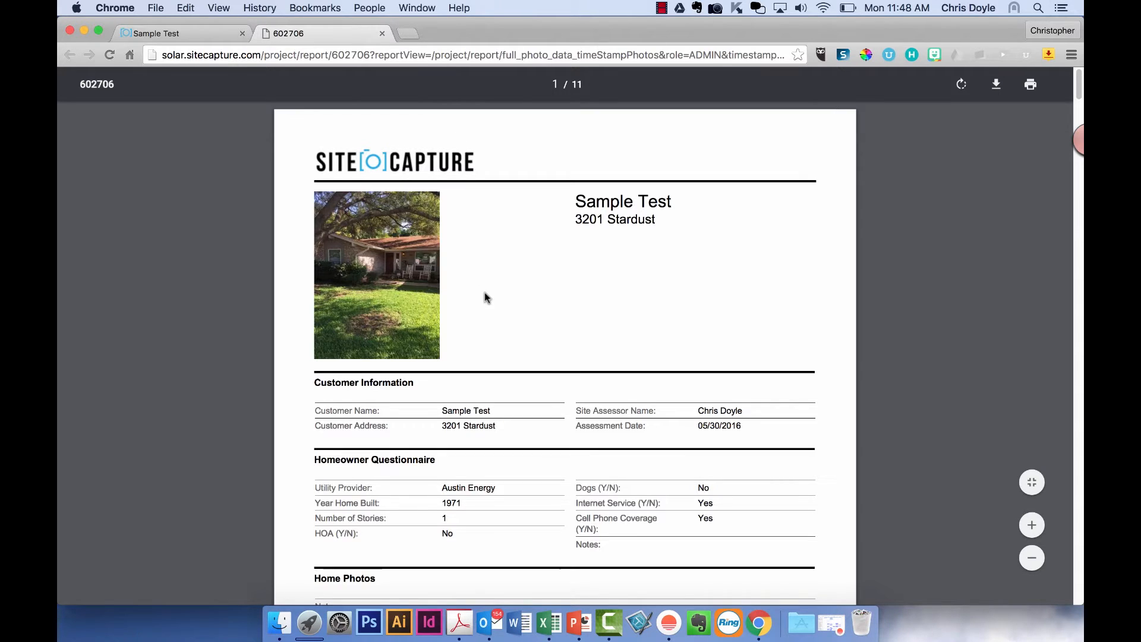
- Scroll through the 11-page PDF, highlighting the Utility Bill heading and Portal Admin caption
scroll(485, 296, "down", 3)
scroll(483, 295, "down", 5)
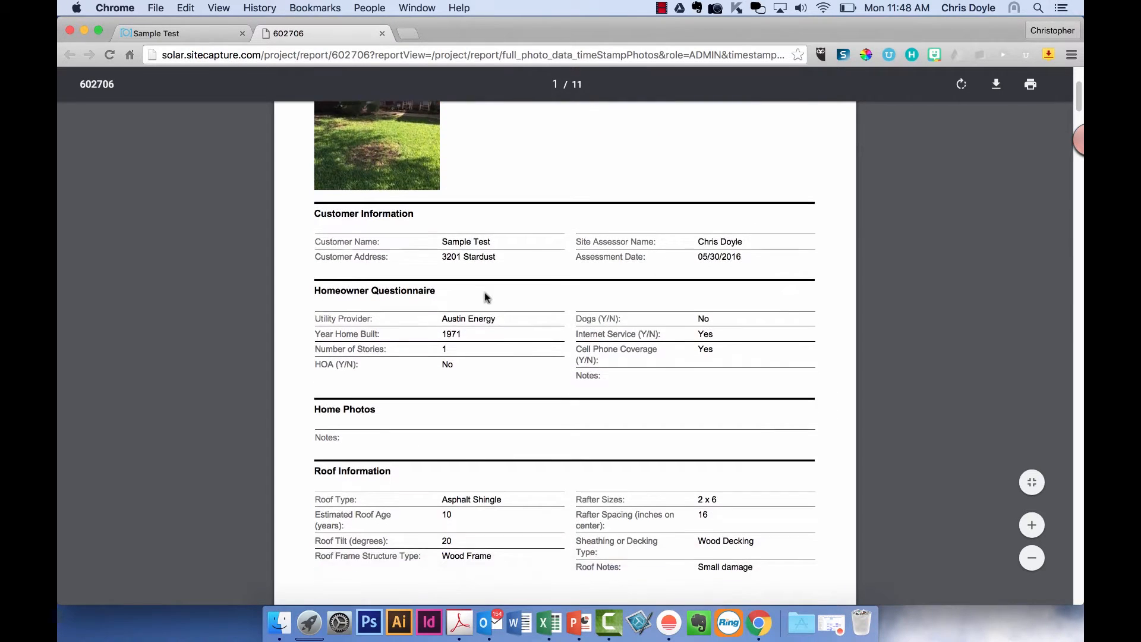
scroll(589, 368, "down", 12)
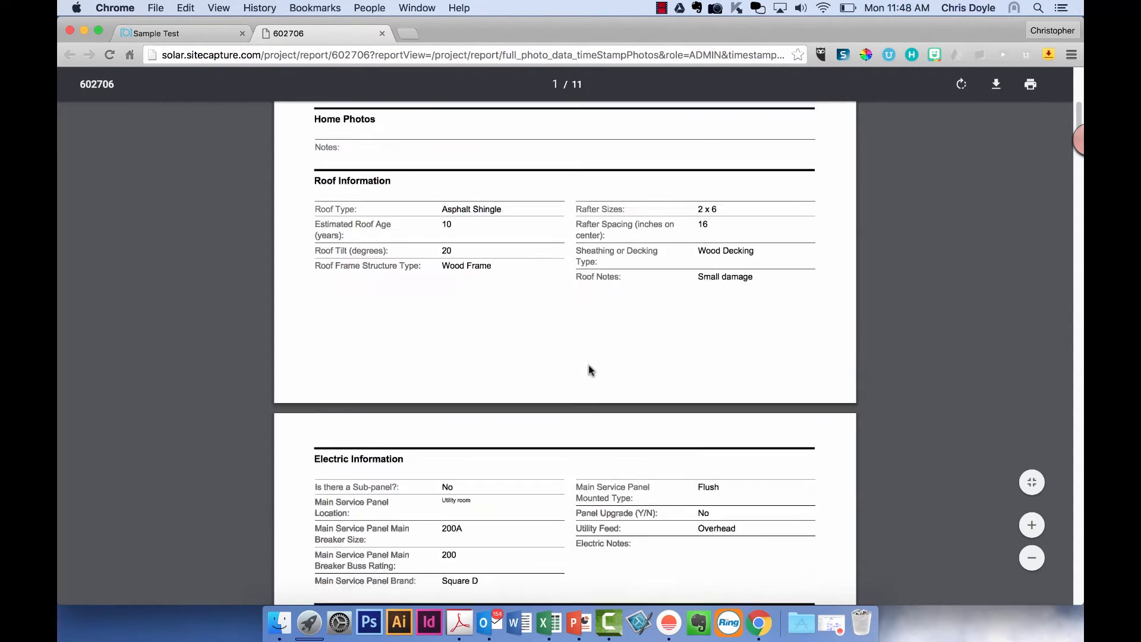
scroll(588, 365, "down", 20)
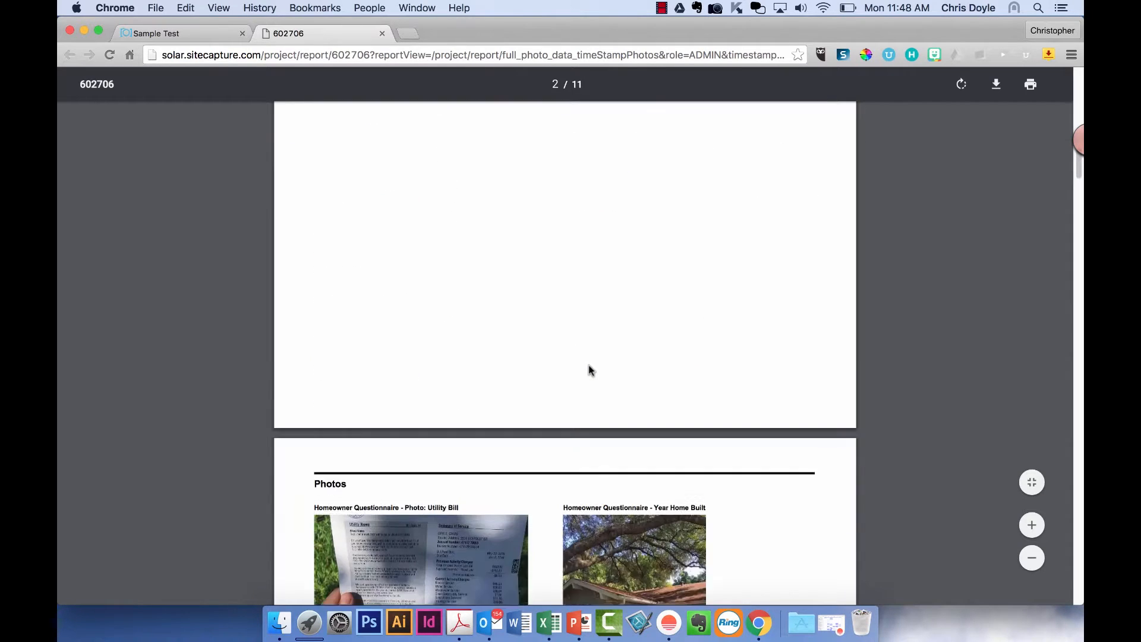
scroll(589, 364, "down", 10)
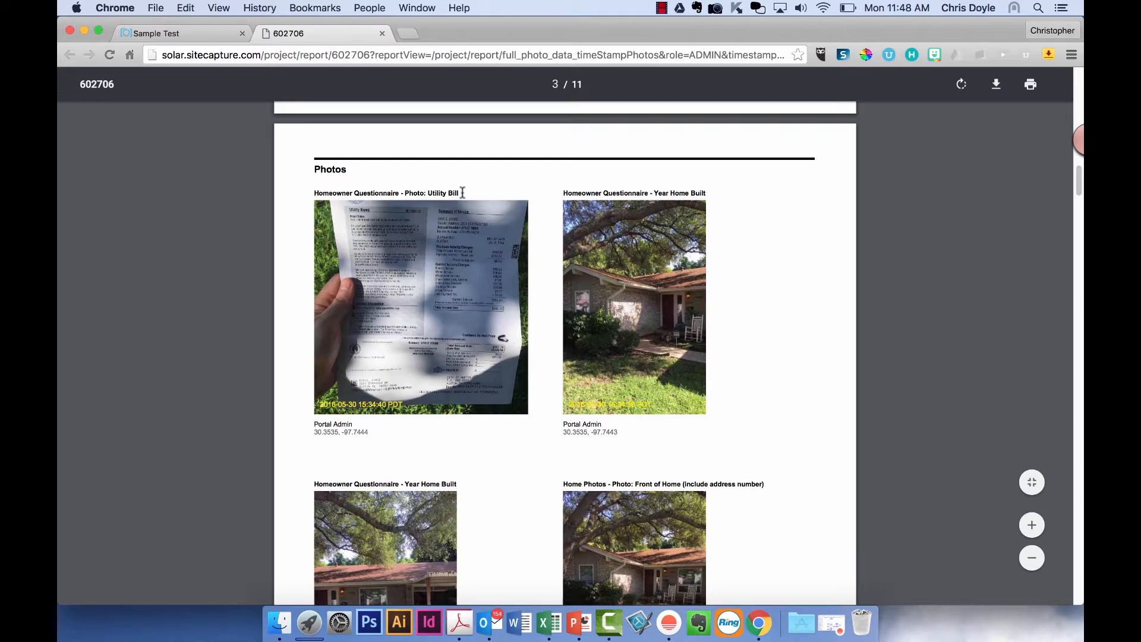
left_click_drag(458, 193, 314, 194)
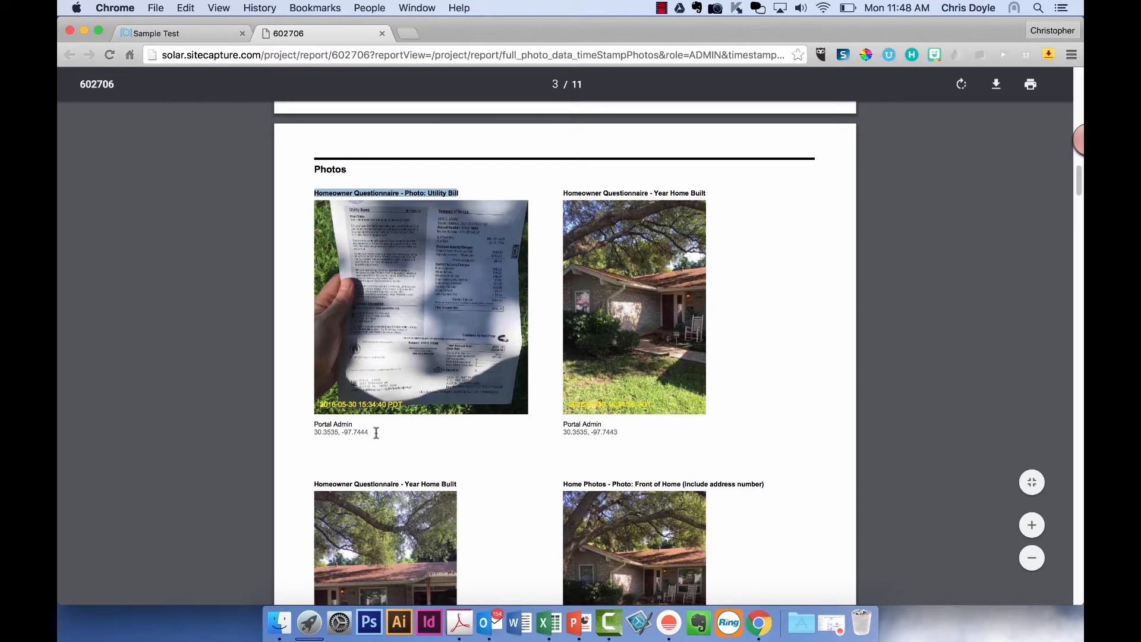
left_click_drag(353, 425, 310, 428)
left_click(326, 432)
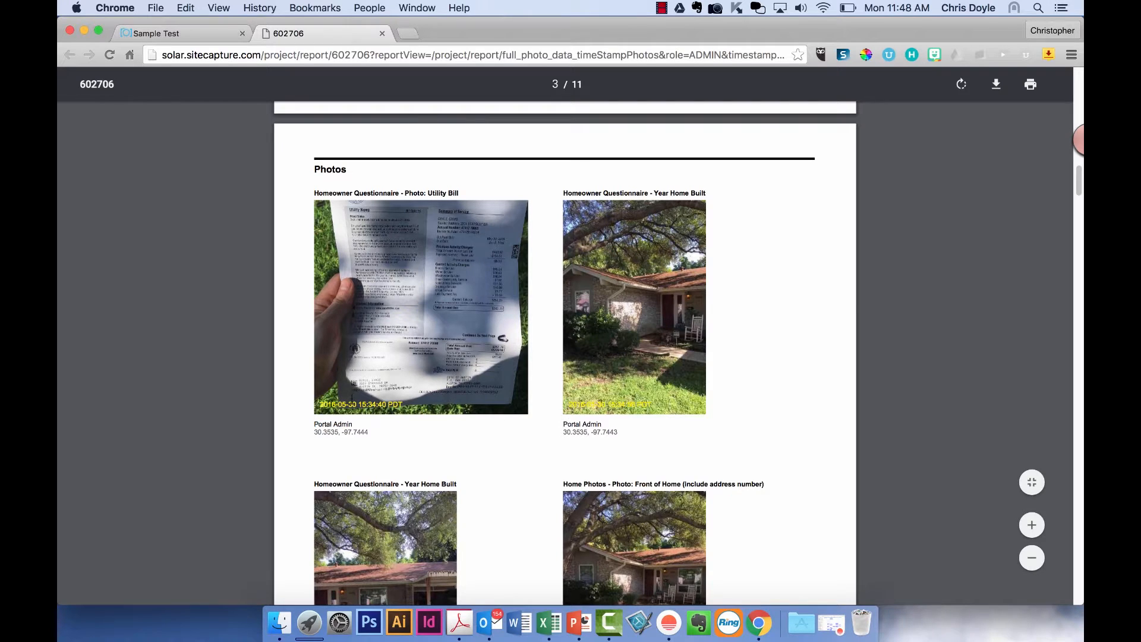
scroll(491, 452, "down", 5)
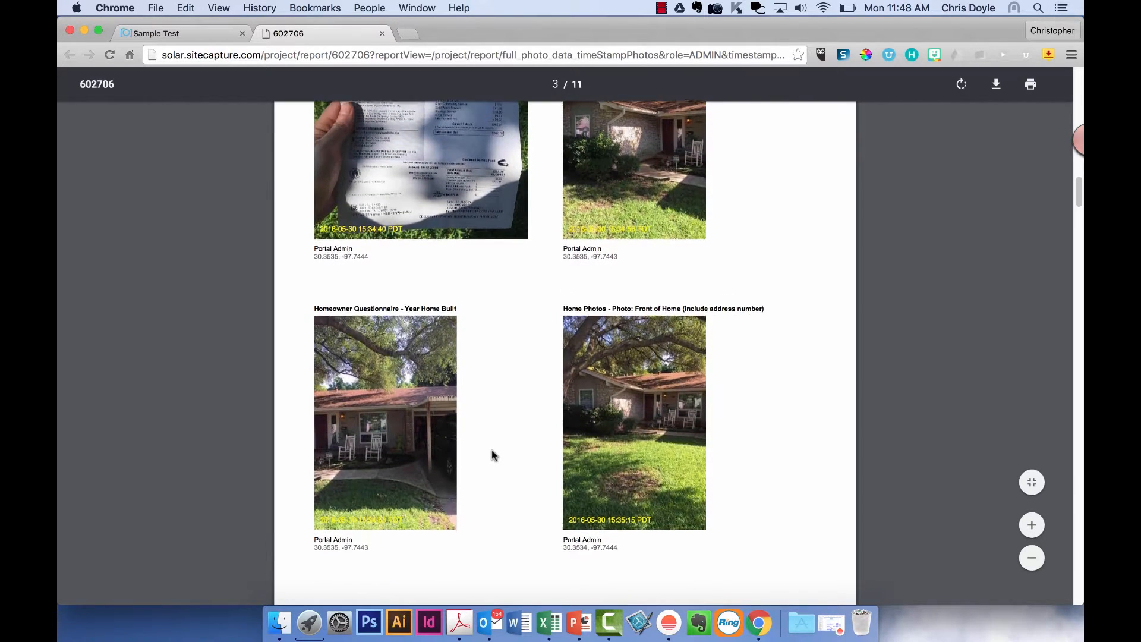
scroll(491, 455, "down", 15)
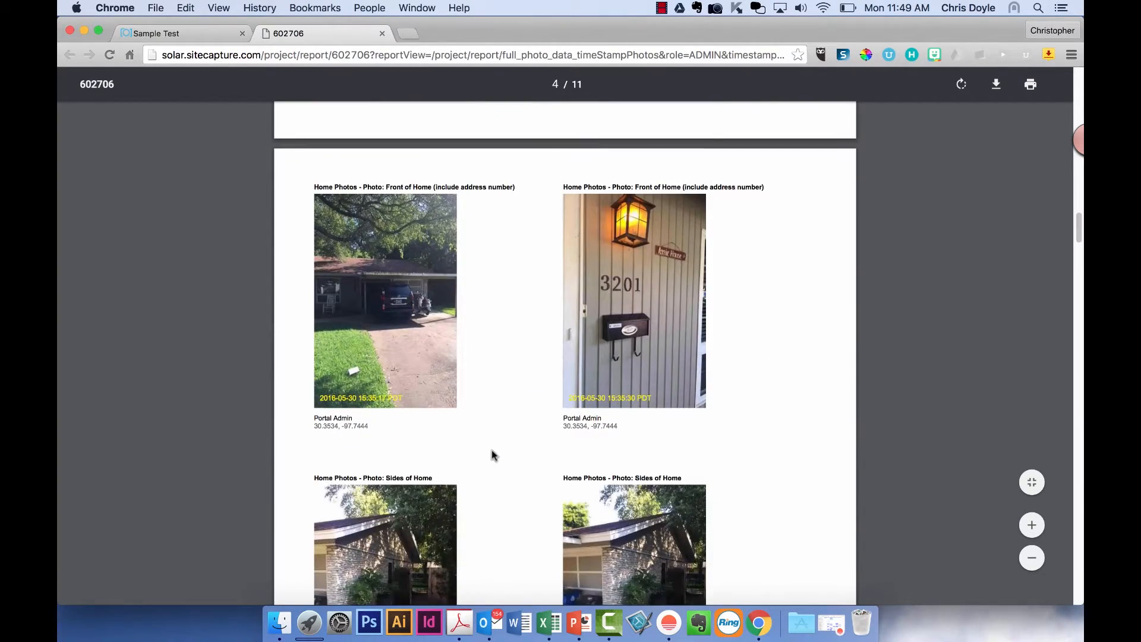
scroll(491, 450, "down", 13)
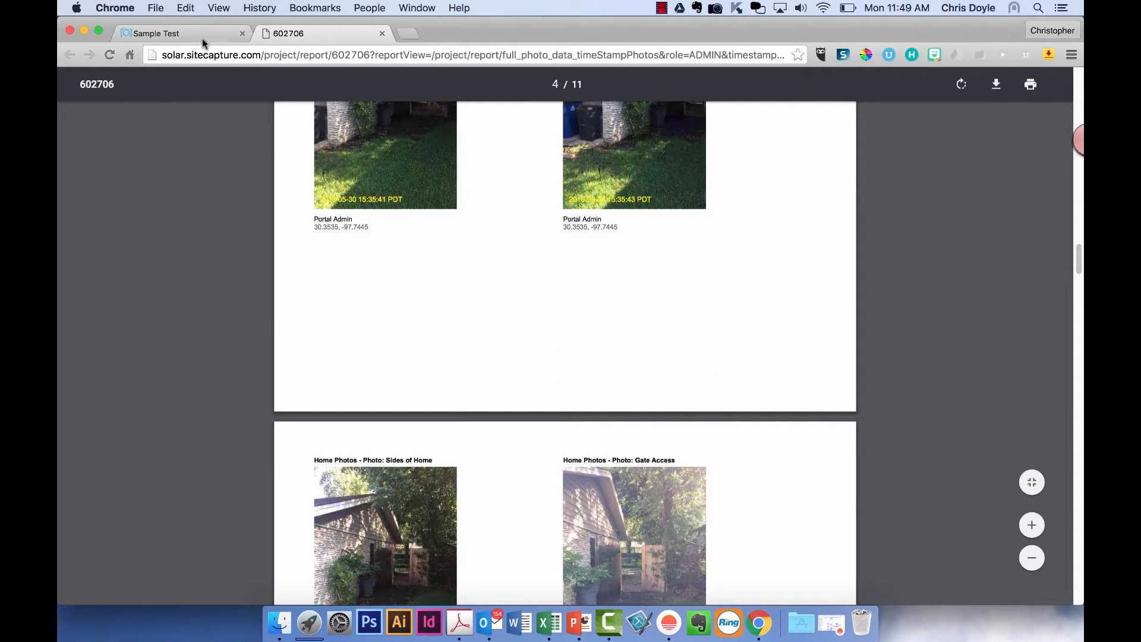
- Back on the Sample Test page, view both Year Home Built photos in the lightbox
left_click(202, 37)
scroll(413, 382, "down", 7)
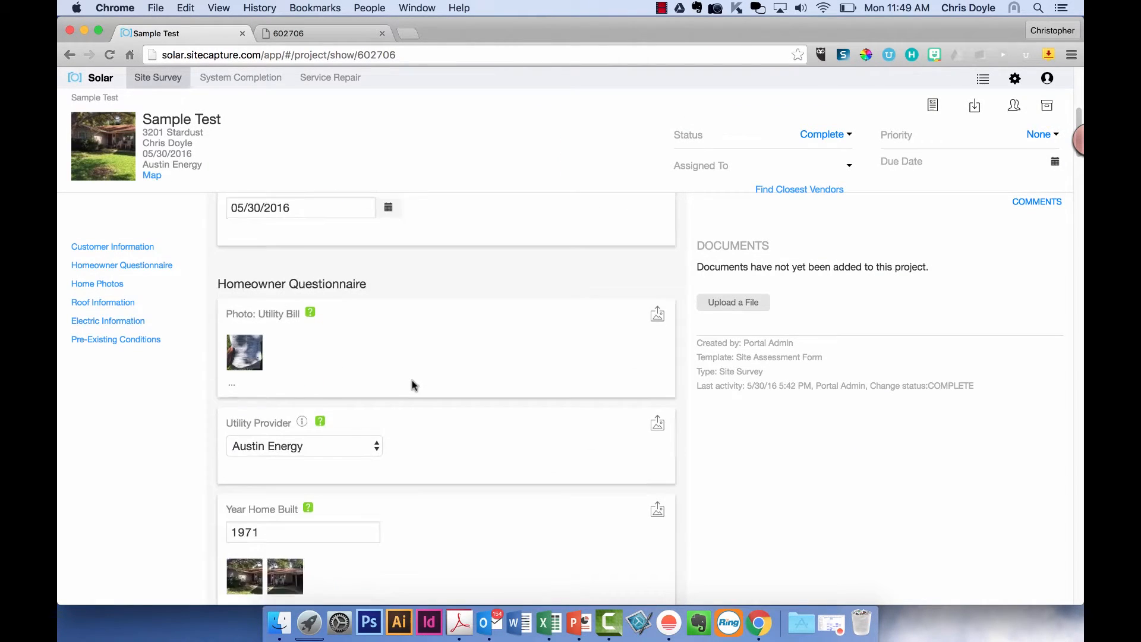
scroll(412, 380, "down", 3)
left_click(282, 422)
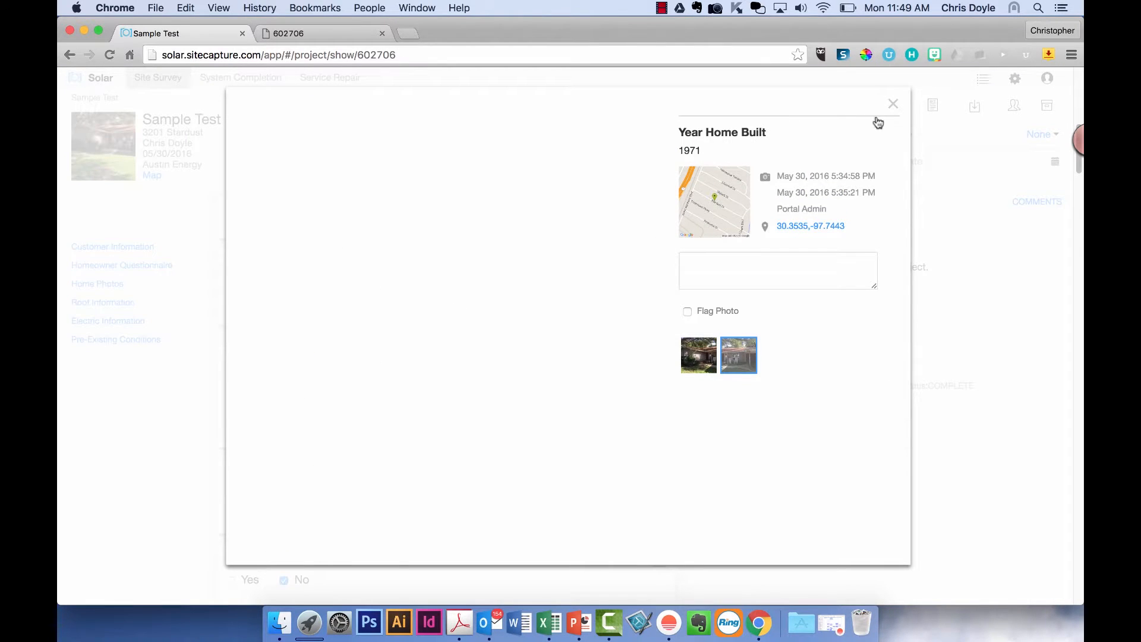
left_click(892, 105)
mouse_move(295, 432)
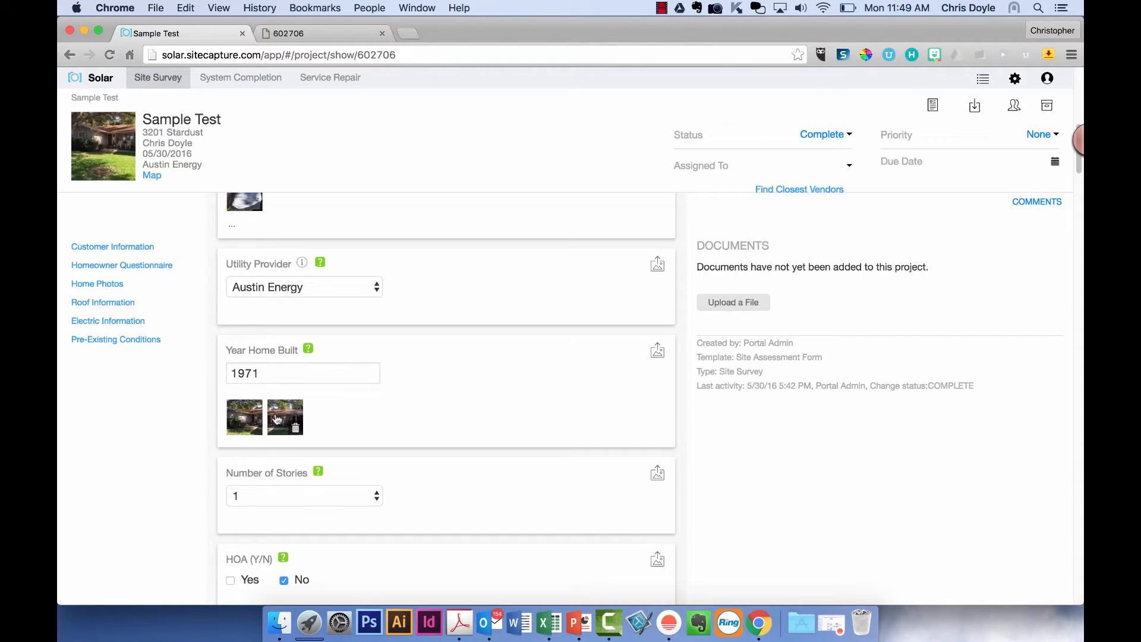
left_click(276, 419)
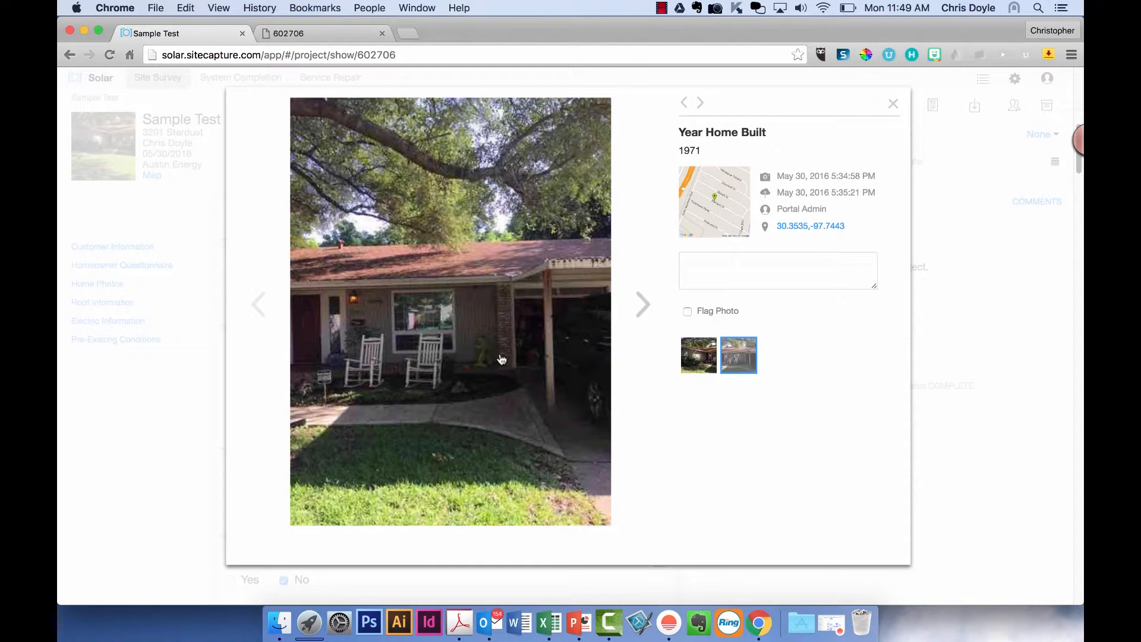
left_click(894, 102)
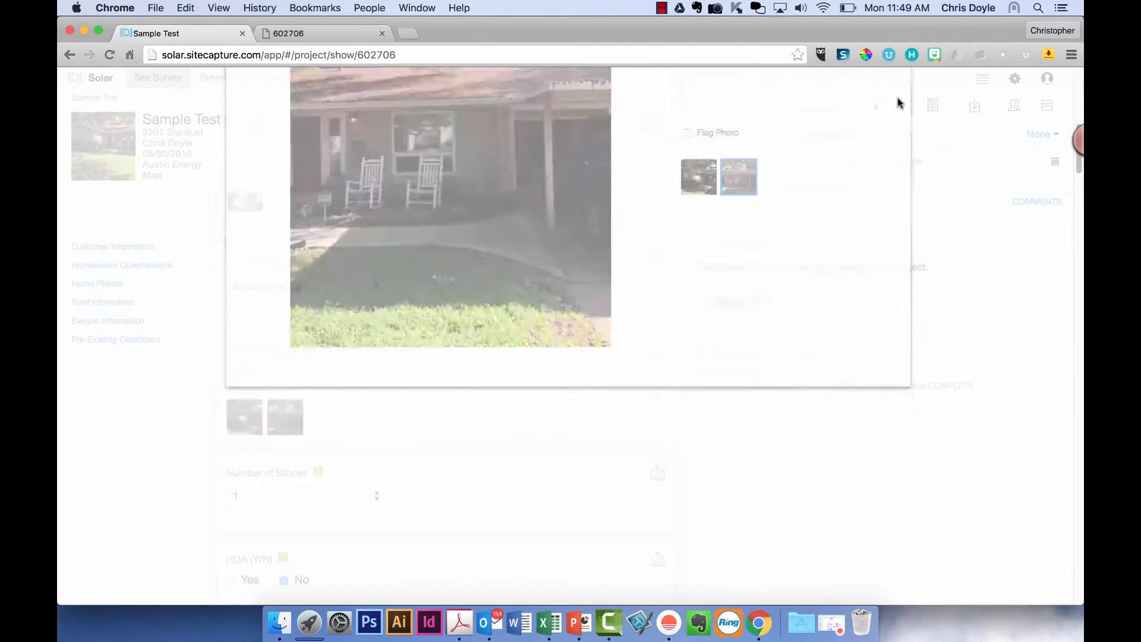
- Open the second Sides of Home photo and show its GPS coordinates in Google Maps
scroll(411, 443, "down", 15)
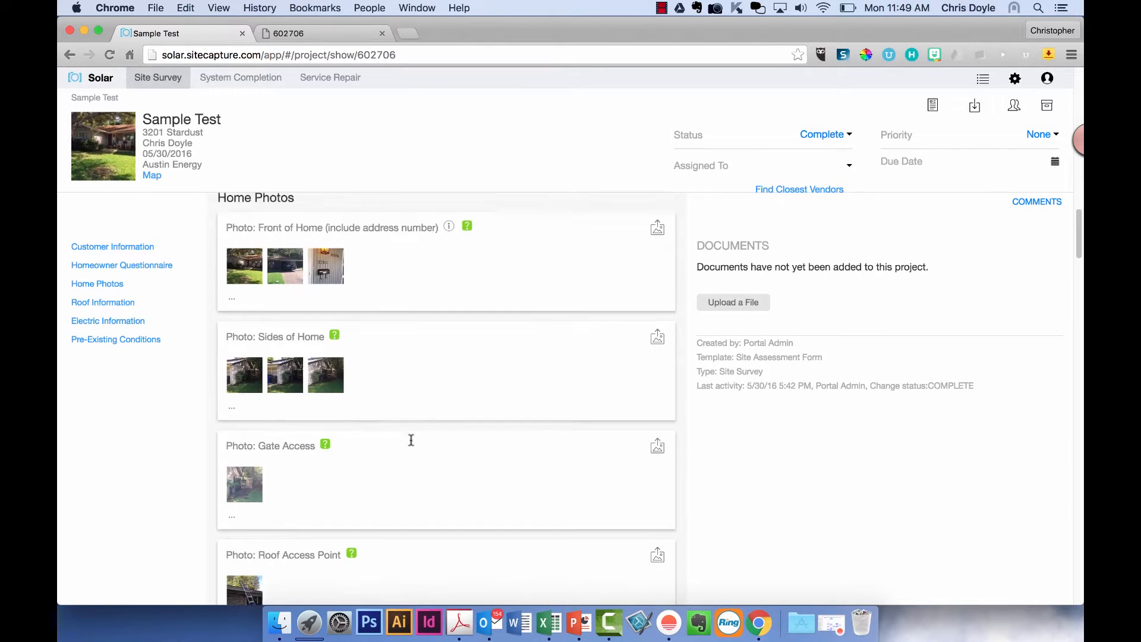
scroll(411, 443, "down", 1)
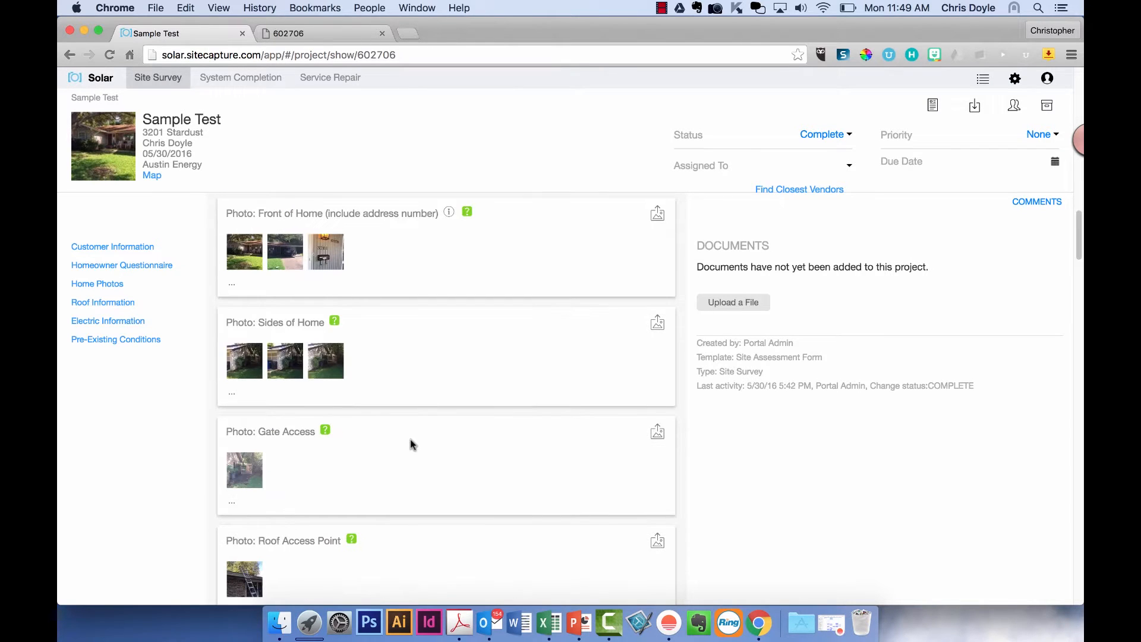
left_click(276, 366)
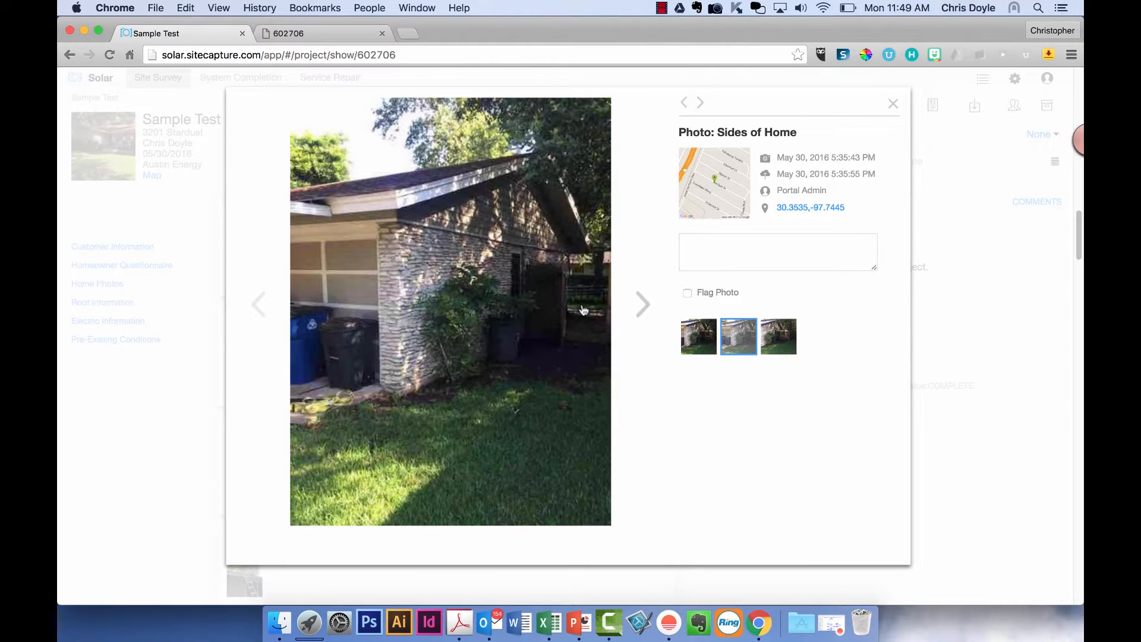
left_click(713, 199)
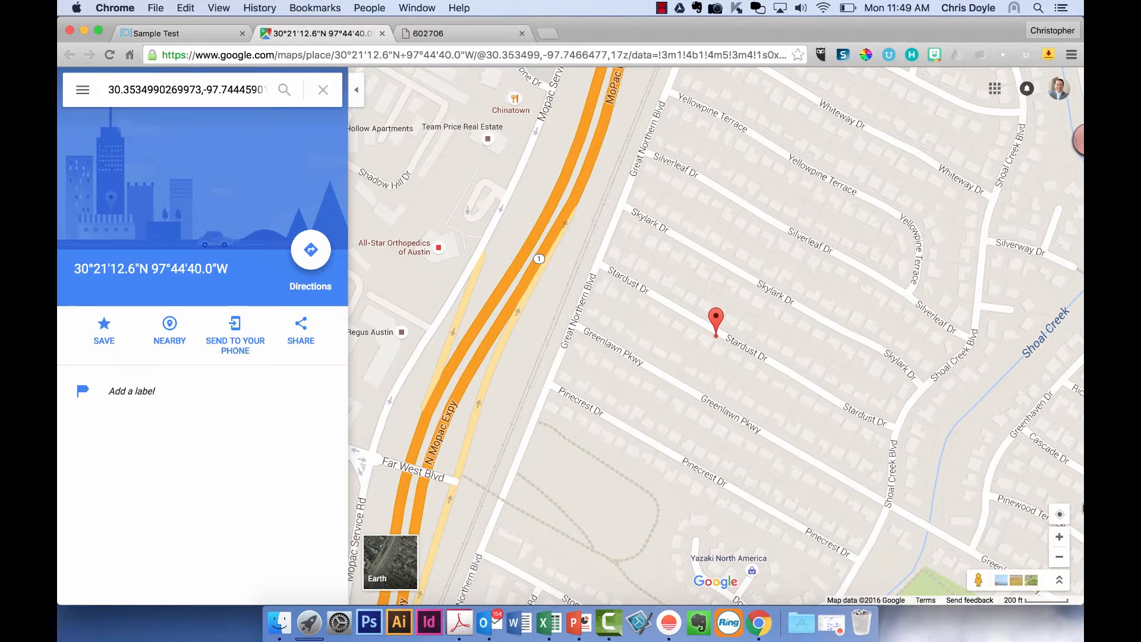
left_click(1059, 538)
left_click(1059, 539)
left_click(1059, 538)
left_click(1059, 539)
left_click(1059, 538)
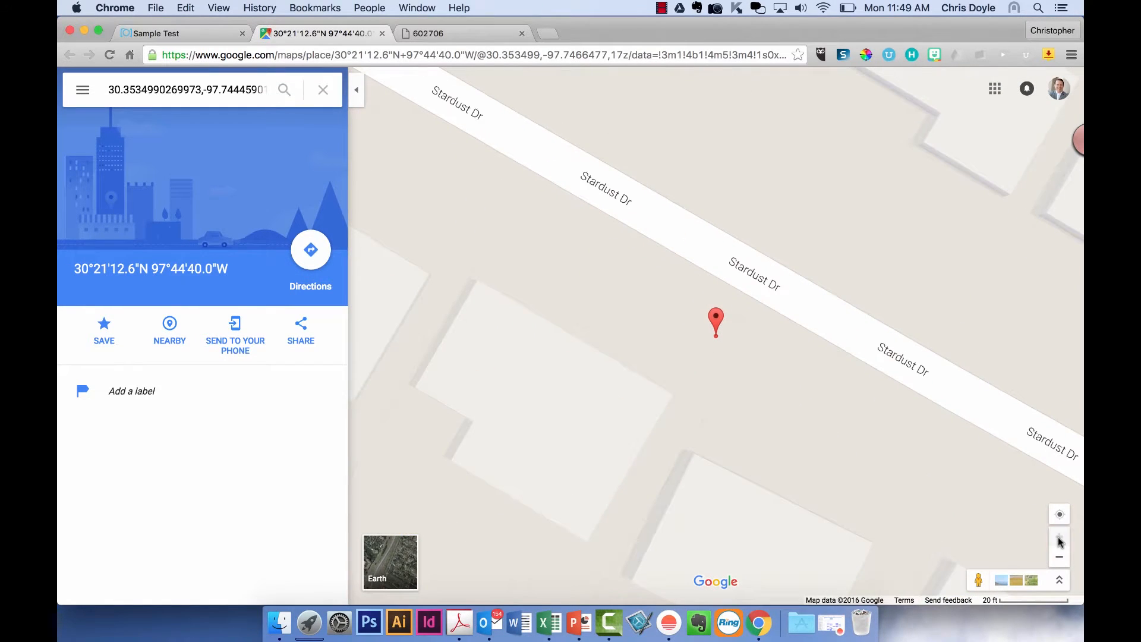
left_click_drag(824, 397, 736, 295)
left_click(1034, 585)
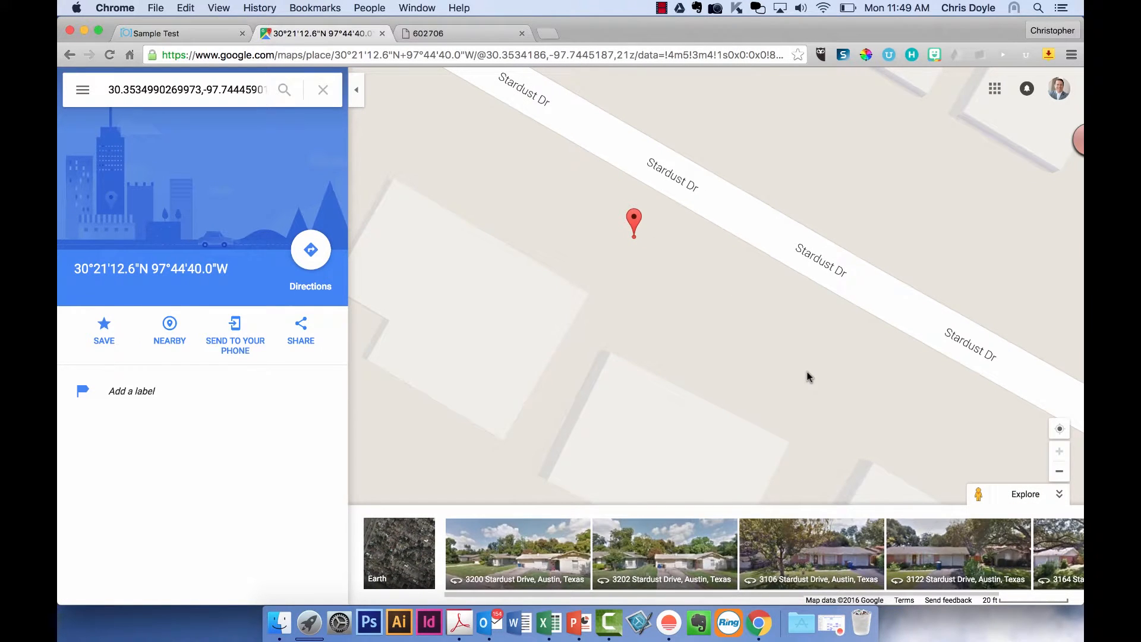
left_click_drag(807, 376, 772, 282)
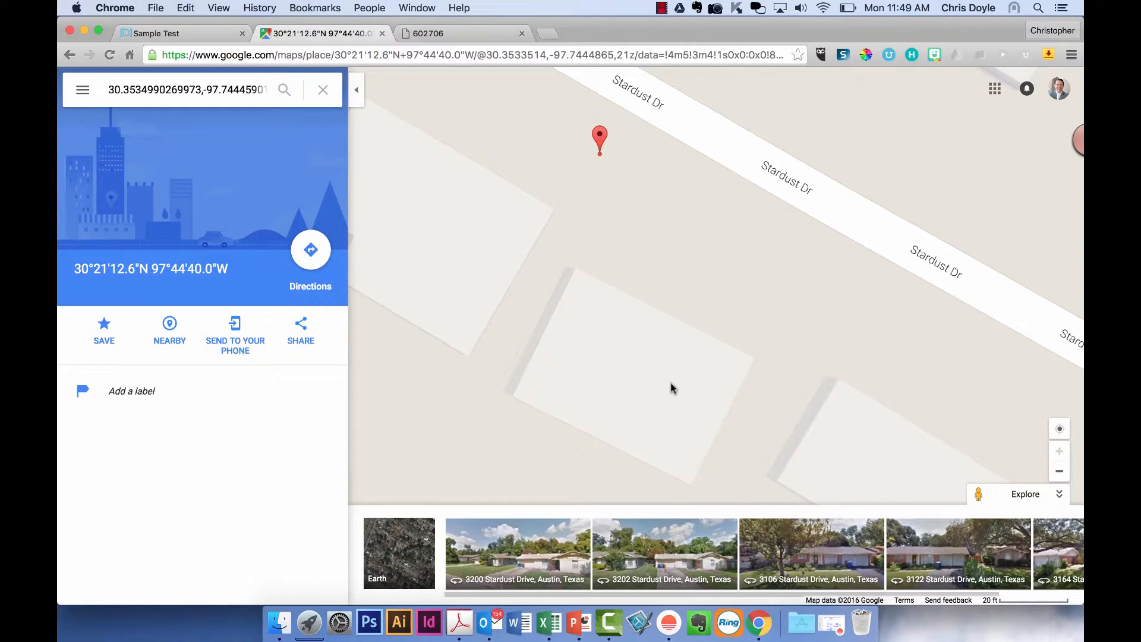
left_click(415, 542)
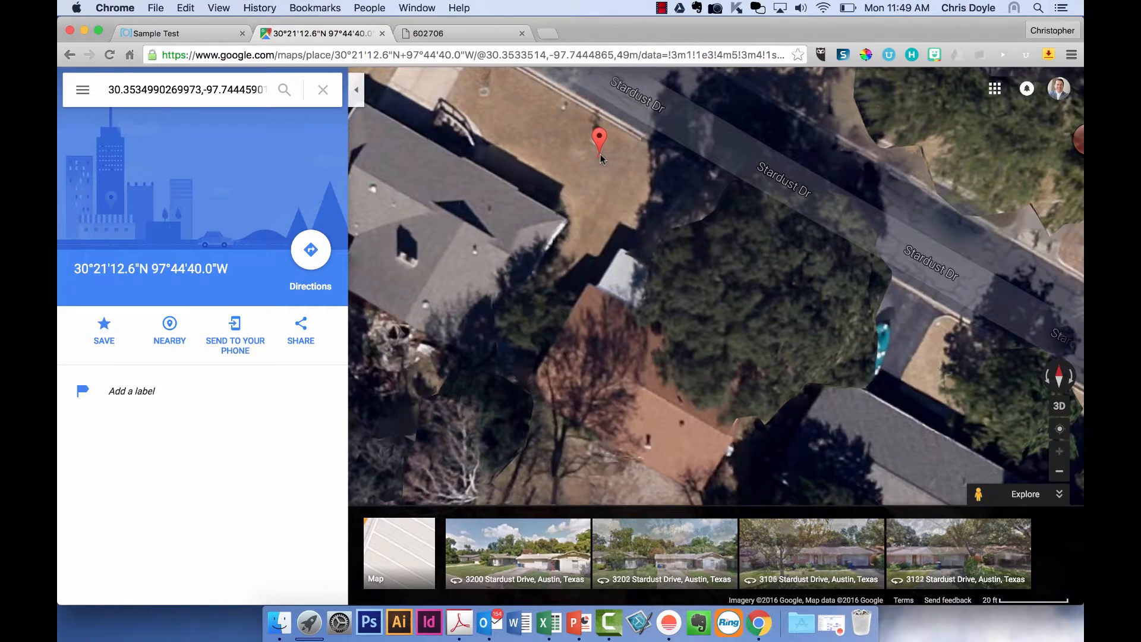
left_click(198, 35)
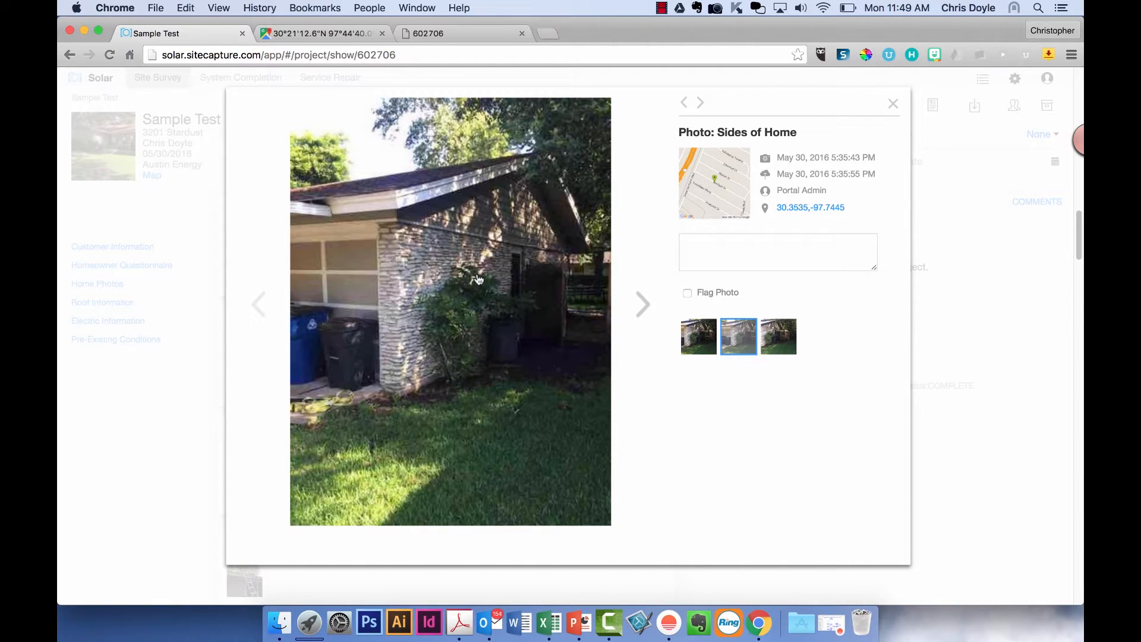
left_click(313, 33)
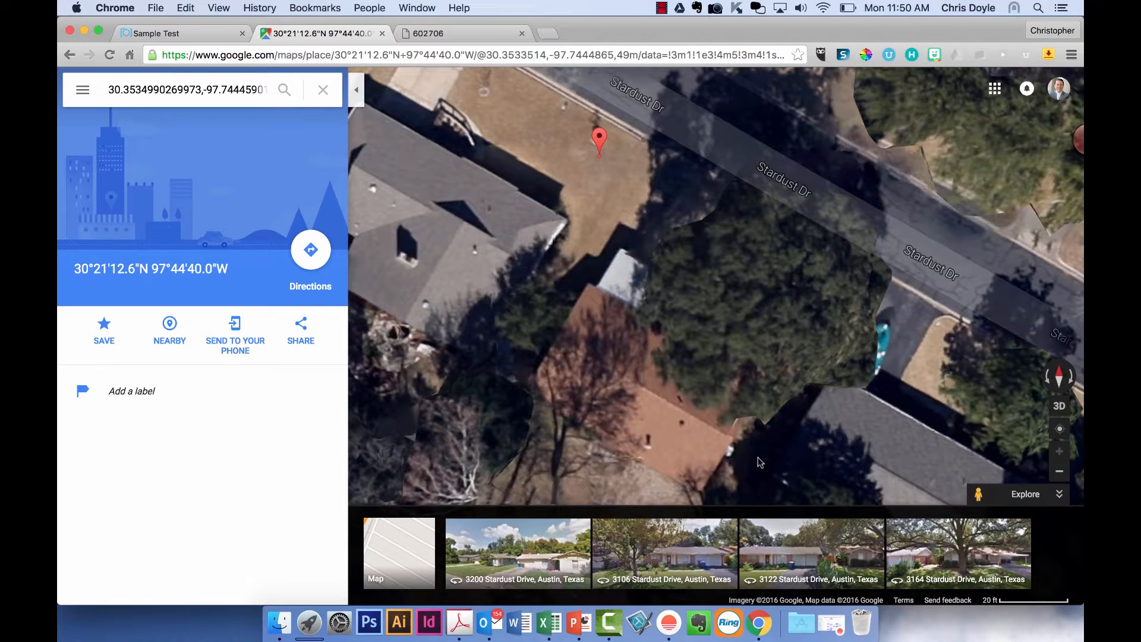
left_click_drag(691, 408, 664, 362)
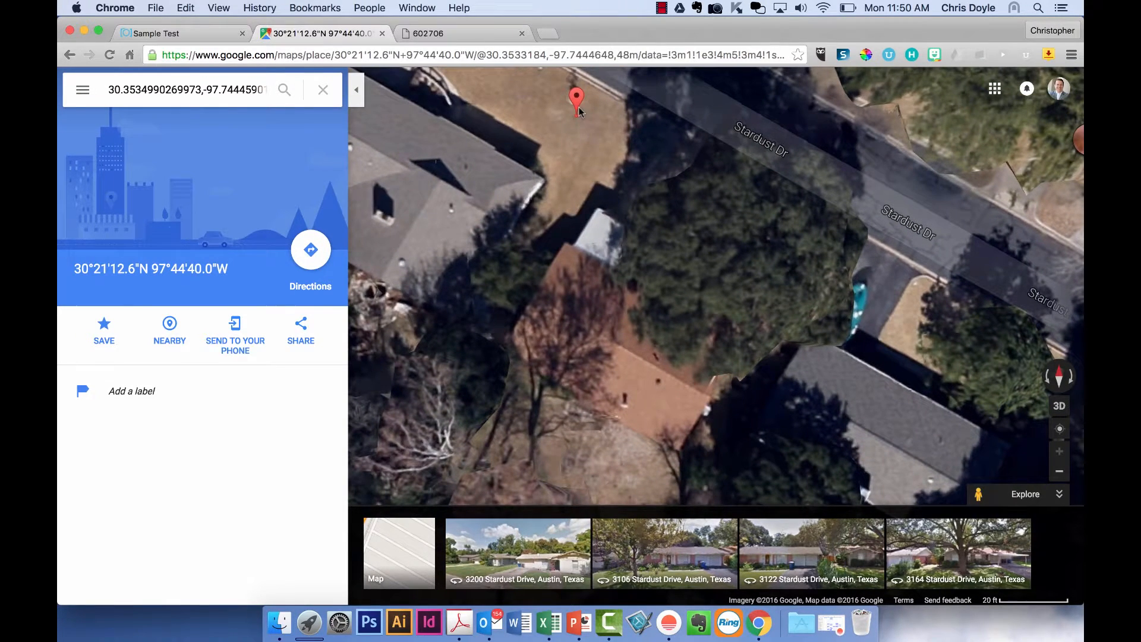
left_click_drag(625, 365, 618, 206)
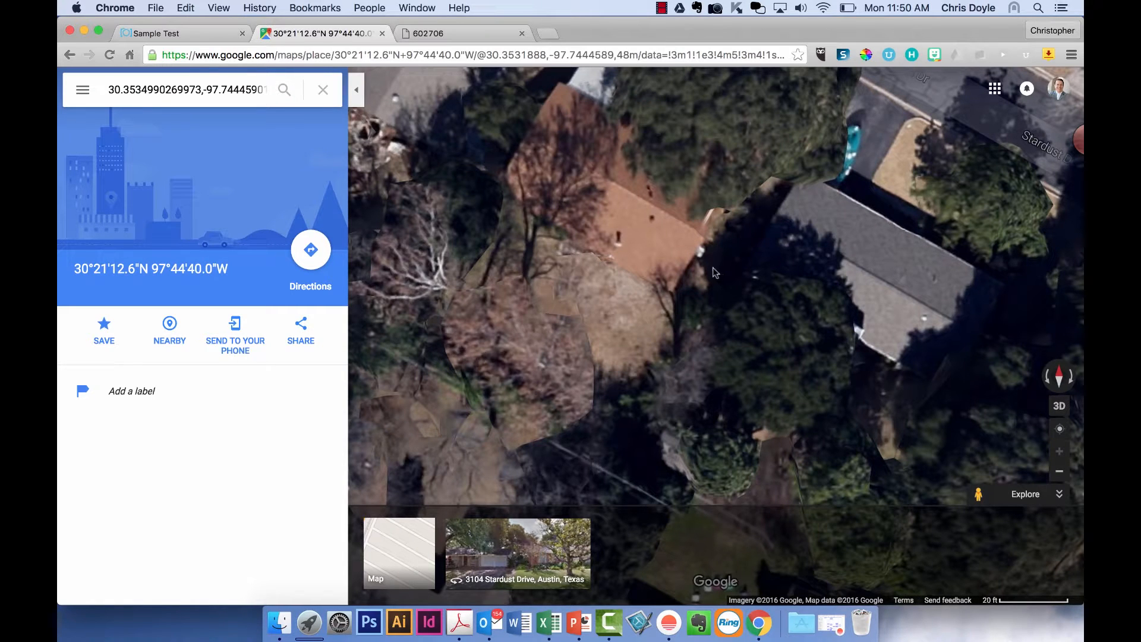
left_click(182, 34)
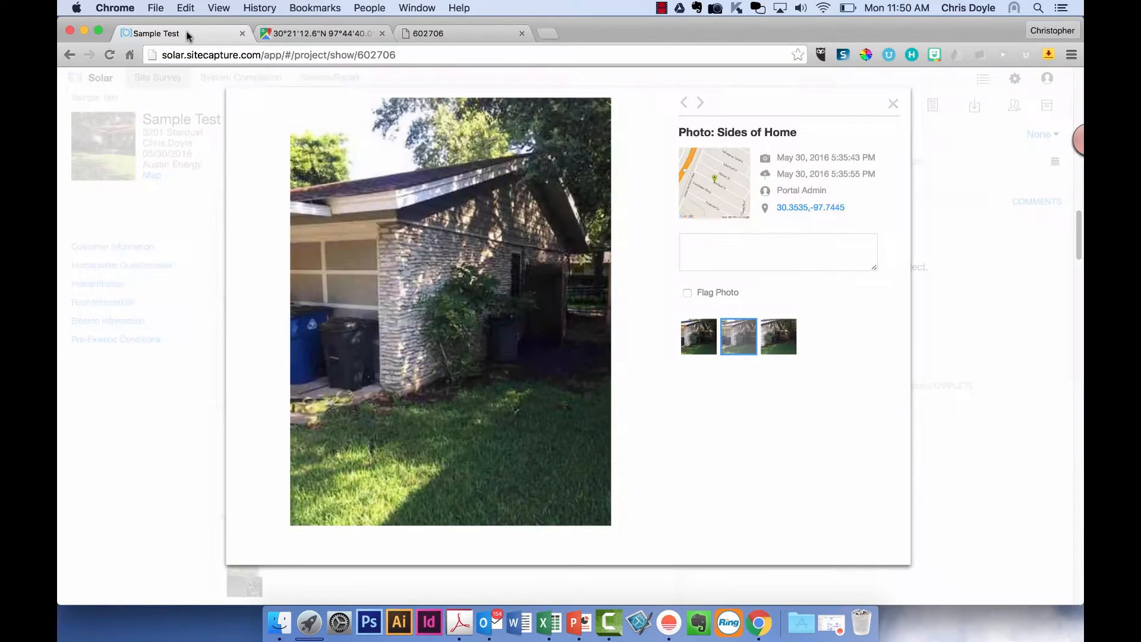
- Add the comment 'Side of hou' to the Sides of Home photo and close the viewer
left_click(737, 253)
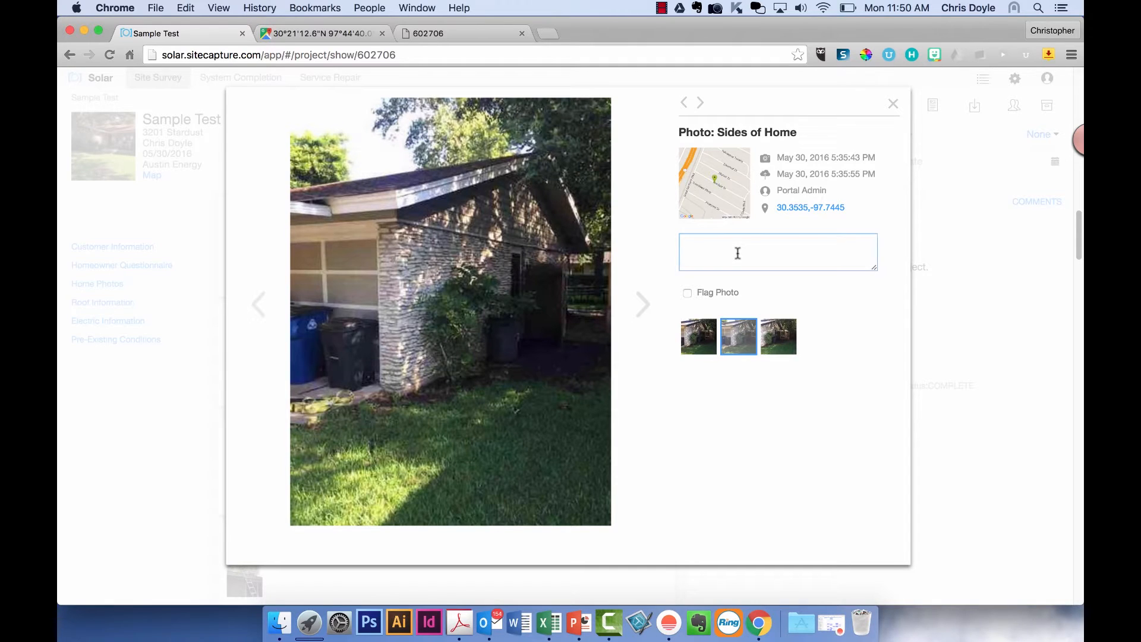
type("Side of house")
left_click(893, 104)
- Keep Asphalt Shingle as the Roof Type
scroll(427, 333, "down", 6)
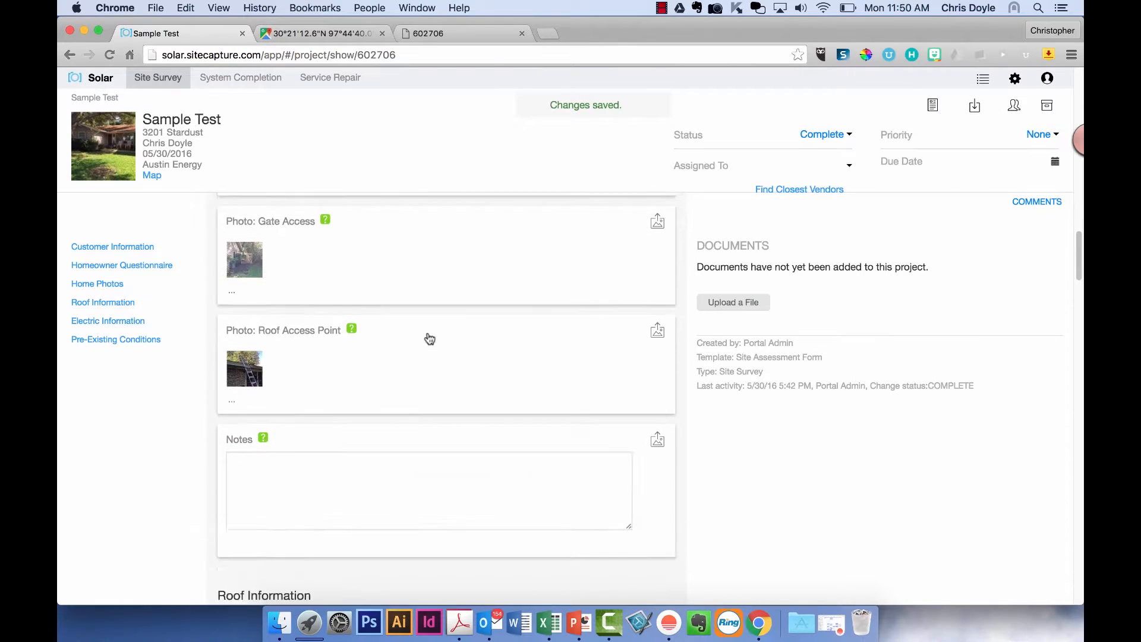
scroll(427, 333, "down", 2)
left_click(326, 387)
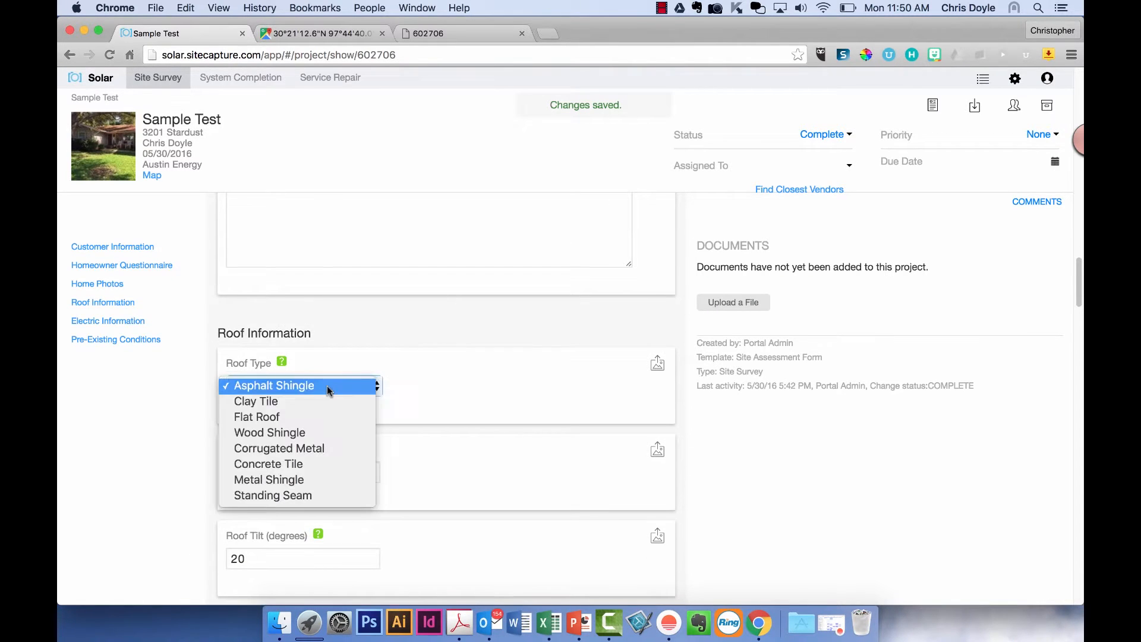
left_click(325, 387)
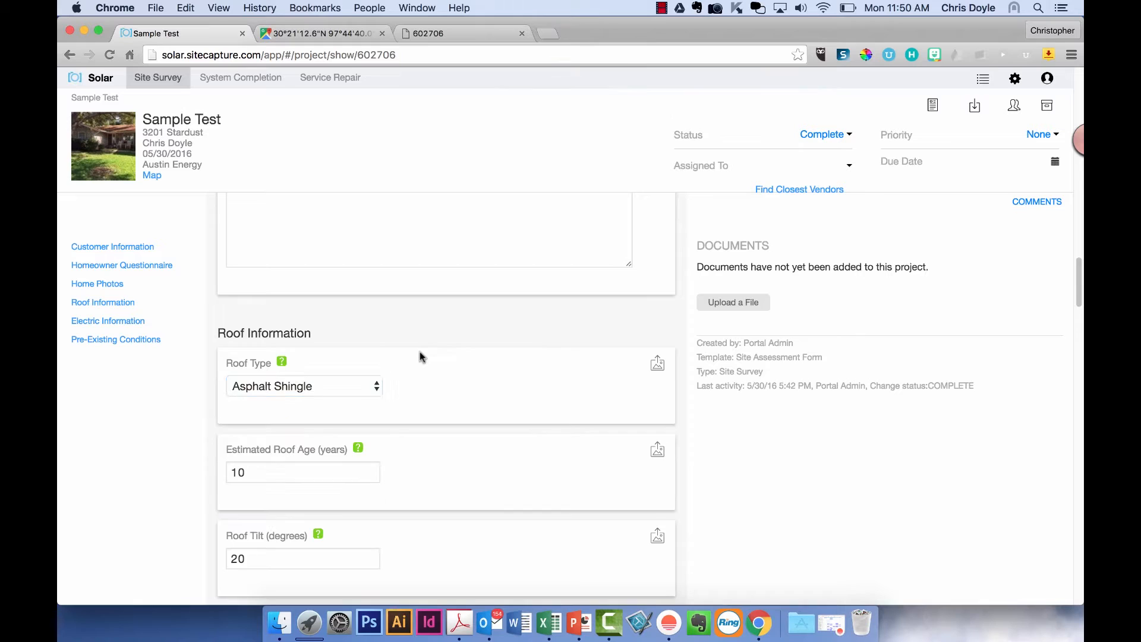
scroll(420, 355, "down", 2)
scroll(422, 357, "down", 1)
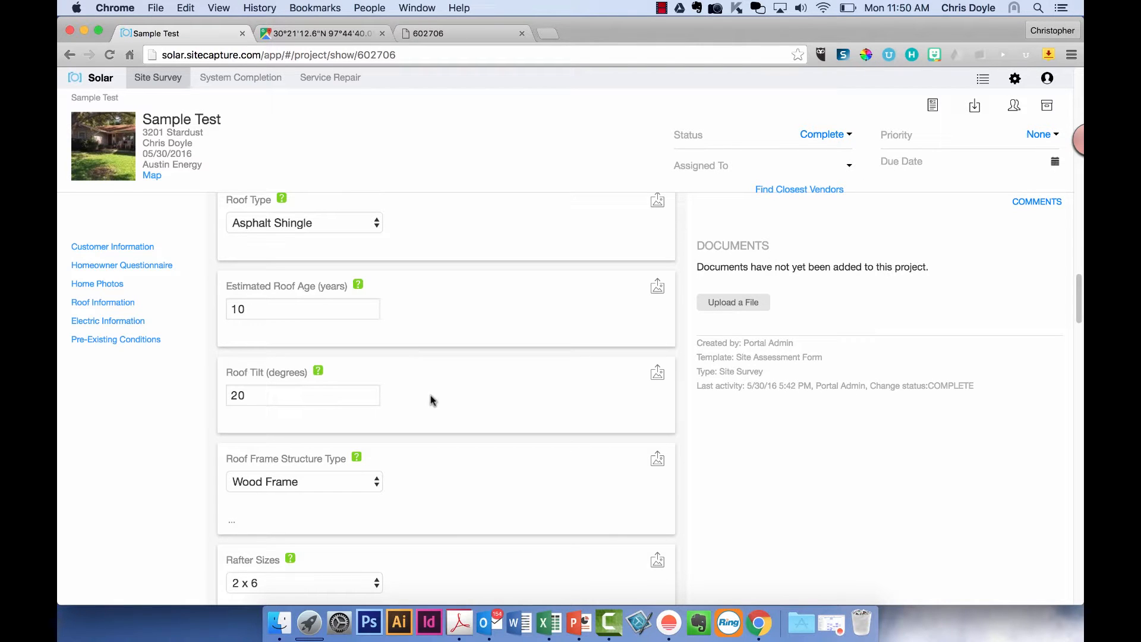
scroll(432, 399, "up", 1)
scroll(432, 399, "down", 2)
scroll(432, 399, "down", 6)
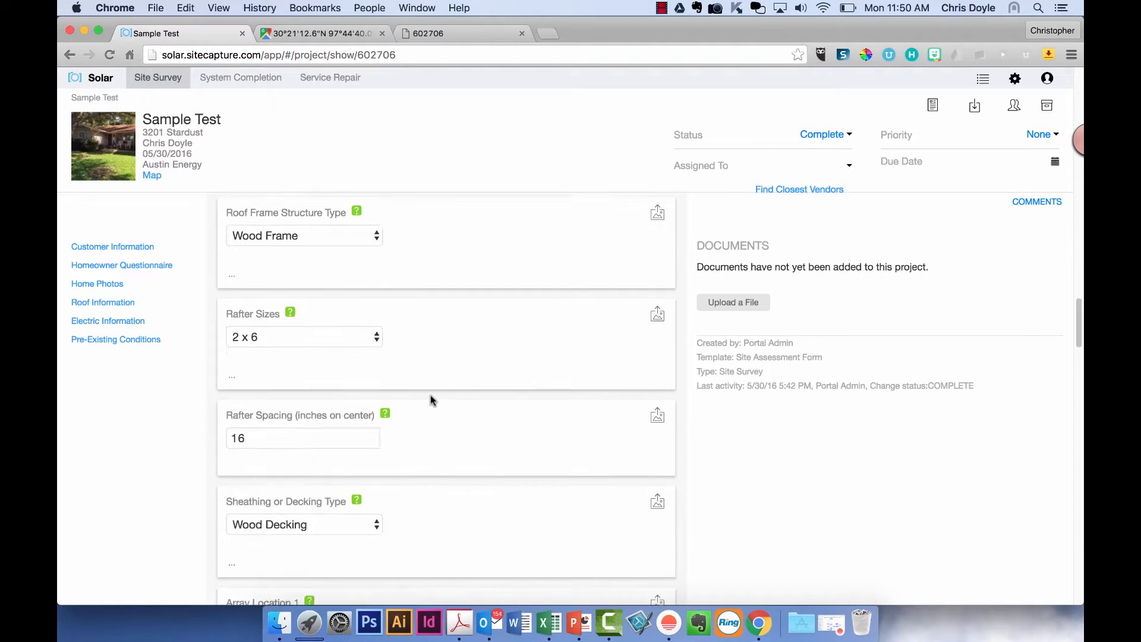
- Cancel an Array Location 1 photo upload and return to the Site Survey project list
left_click(659, 415)
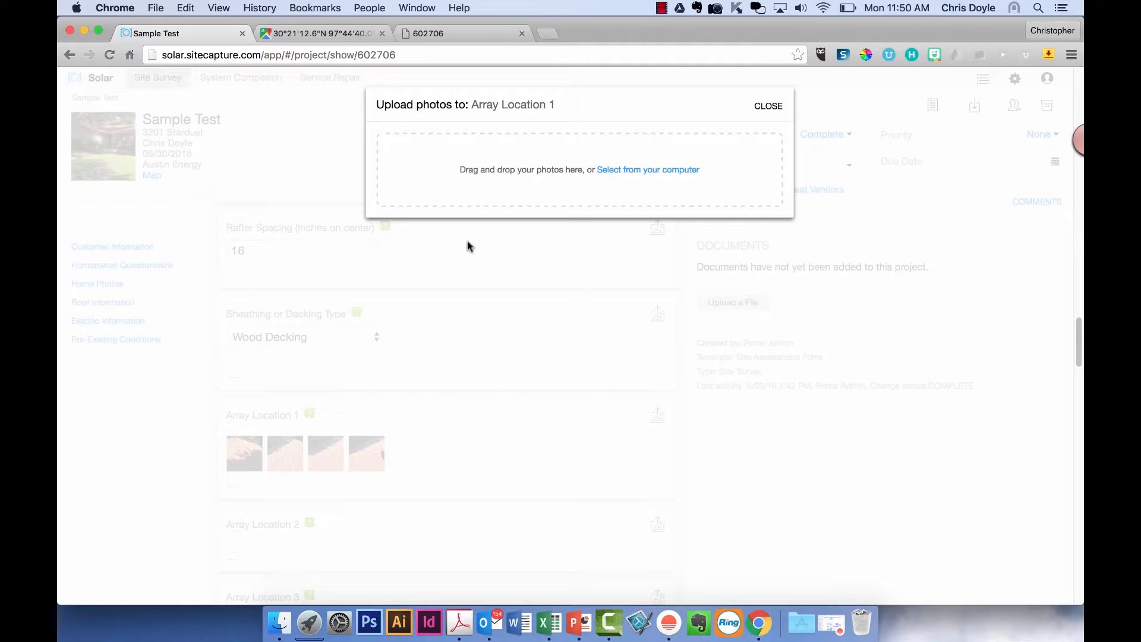
left_click(768, 107)
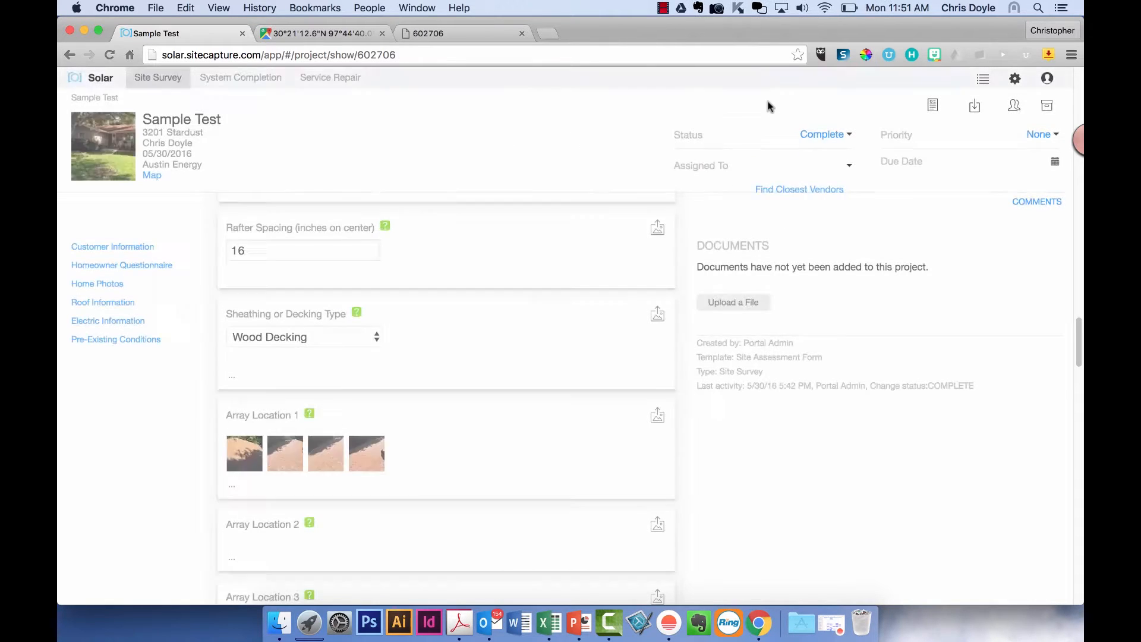
scroll(487, 216, "up", 15)
scroll(487, 217, "down", 1)
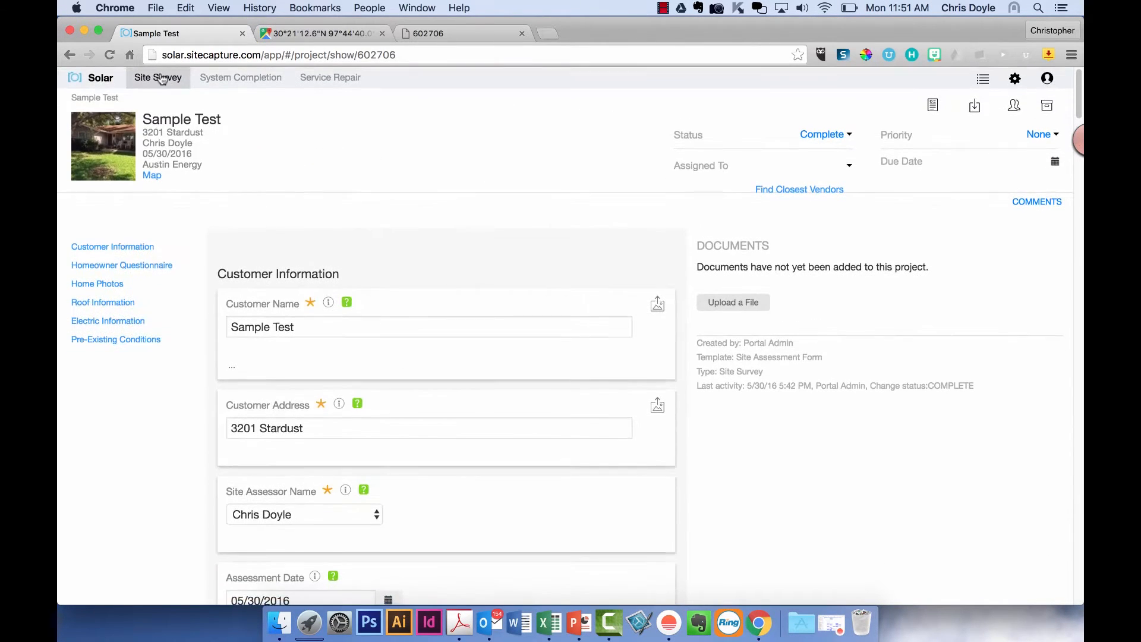
left_click(170, 80)
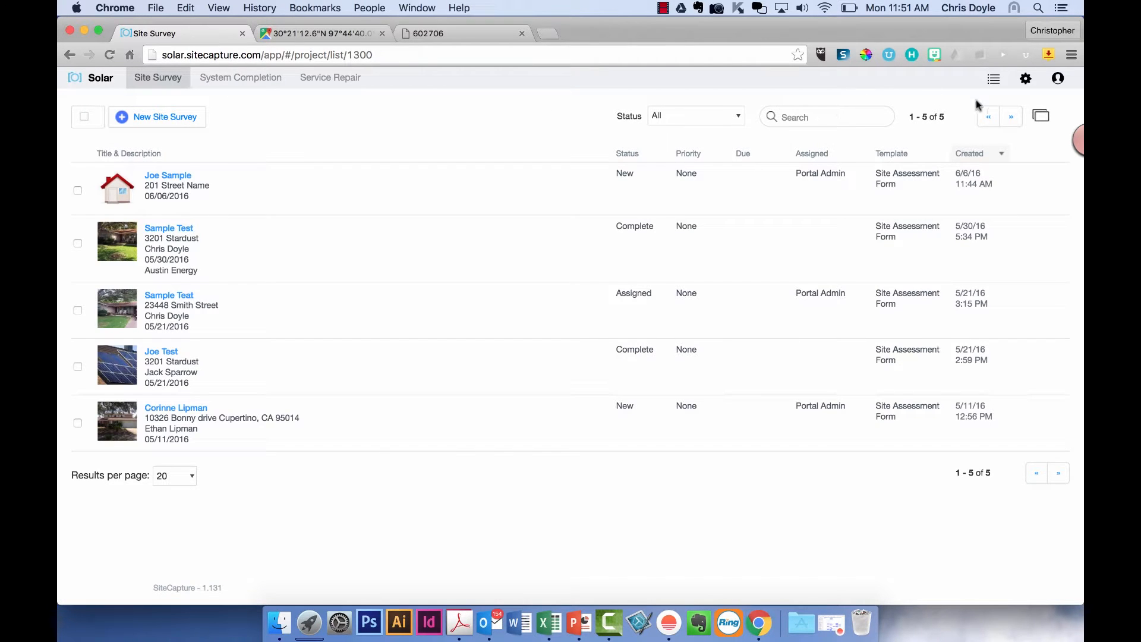
- View the Company information page, then open the portal Settings page from the gear menu
left_click(1025, 81)
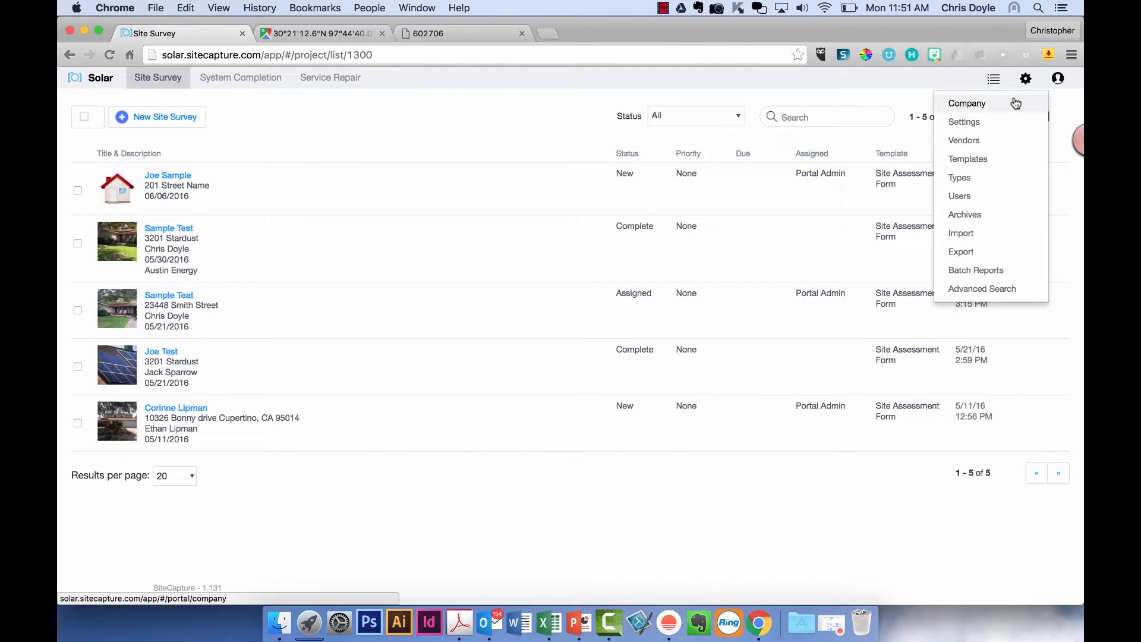
left_click(1012, 102)
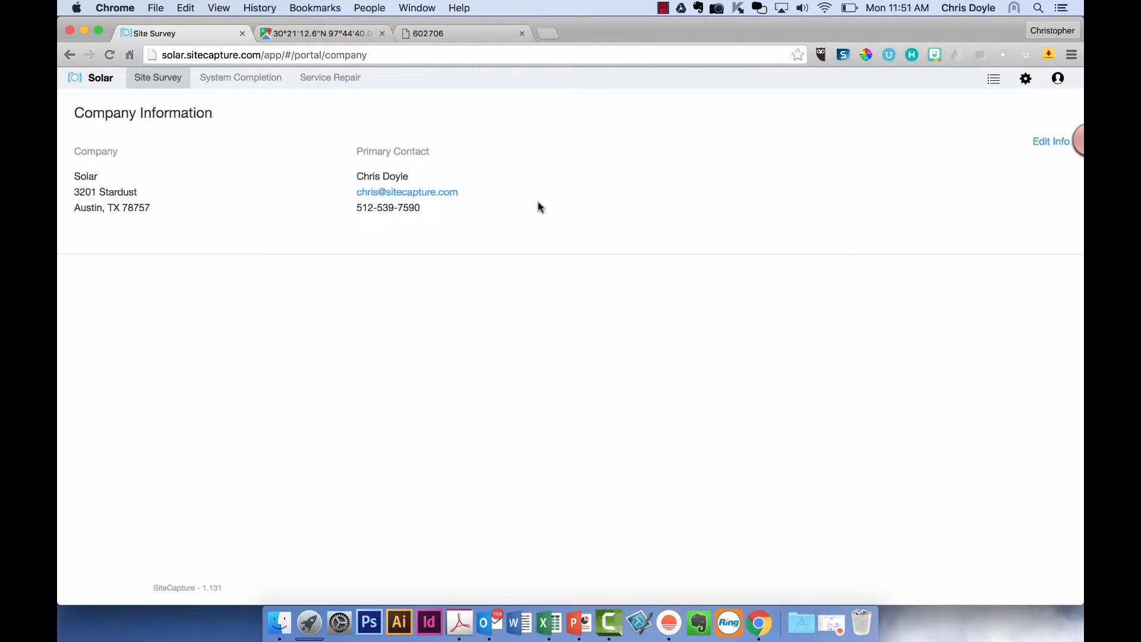
left_click(1025, 85)
left_click(979, 122)
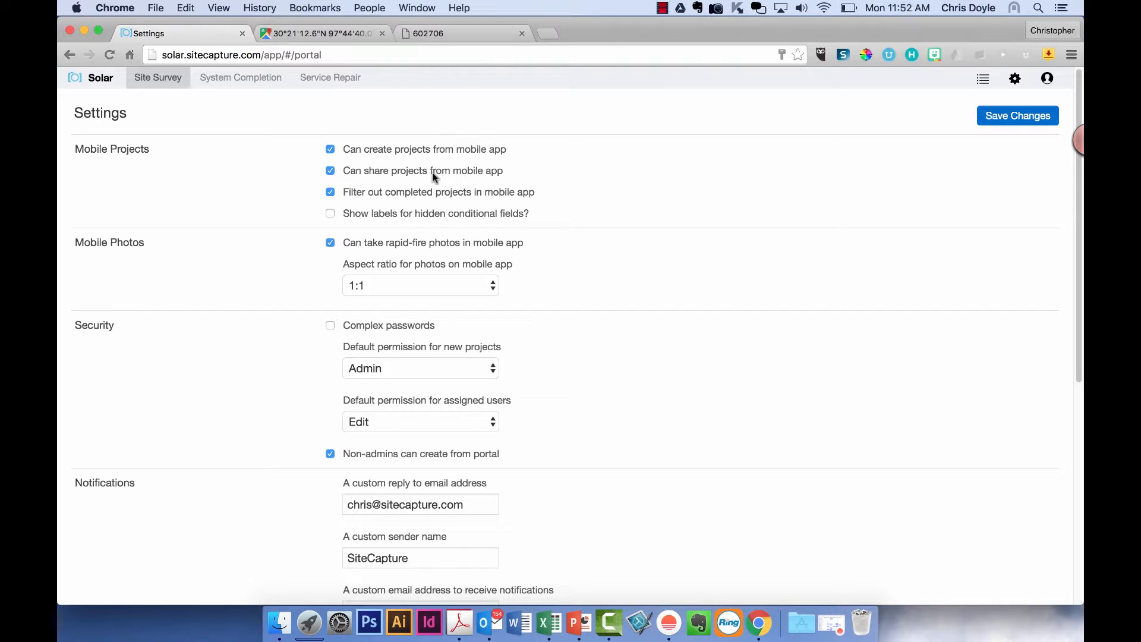
- Open the Sample Test project and check its share options without sharing it
left_click(159, 78)
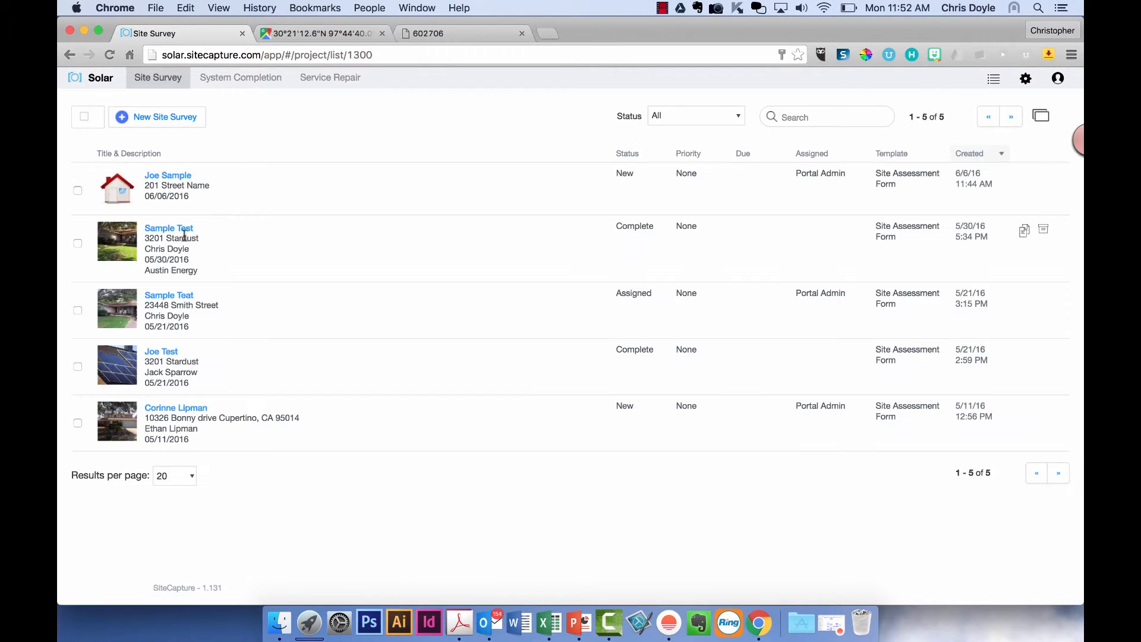
left_click(162, 229)
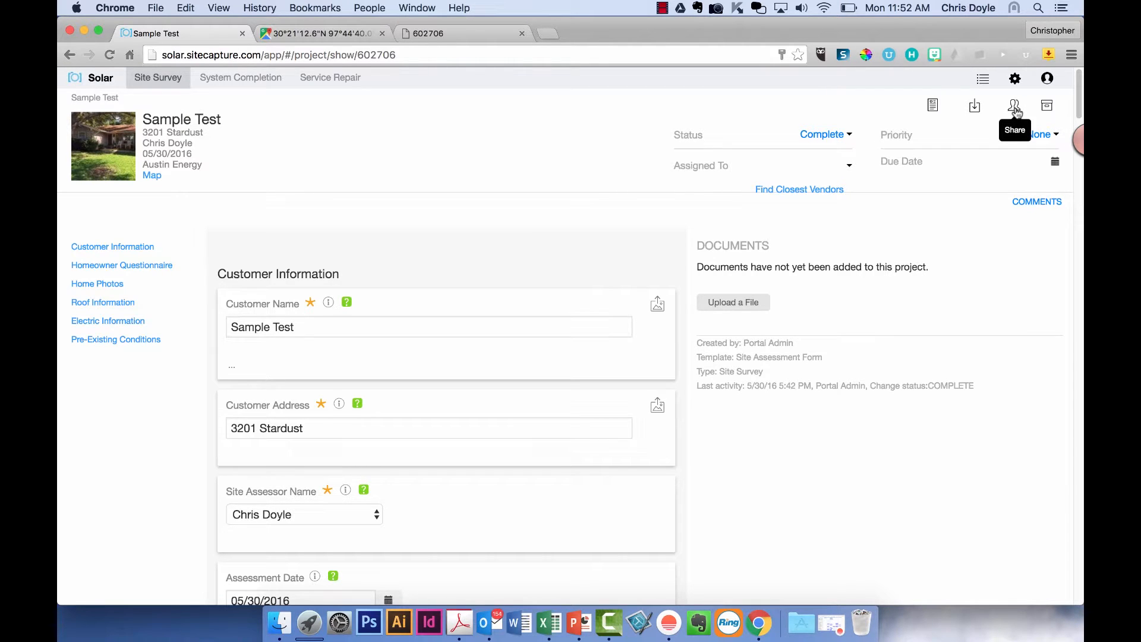
left_click(1014, 110)
left_click(501, 160)
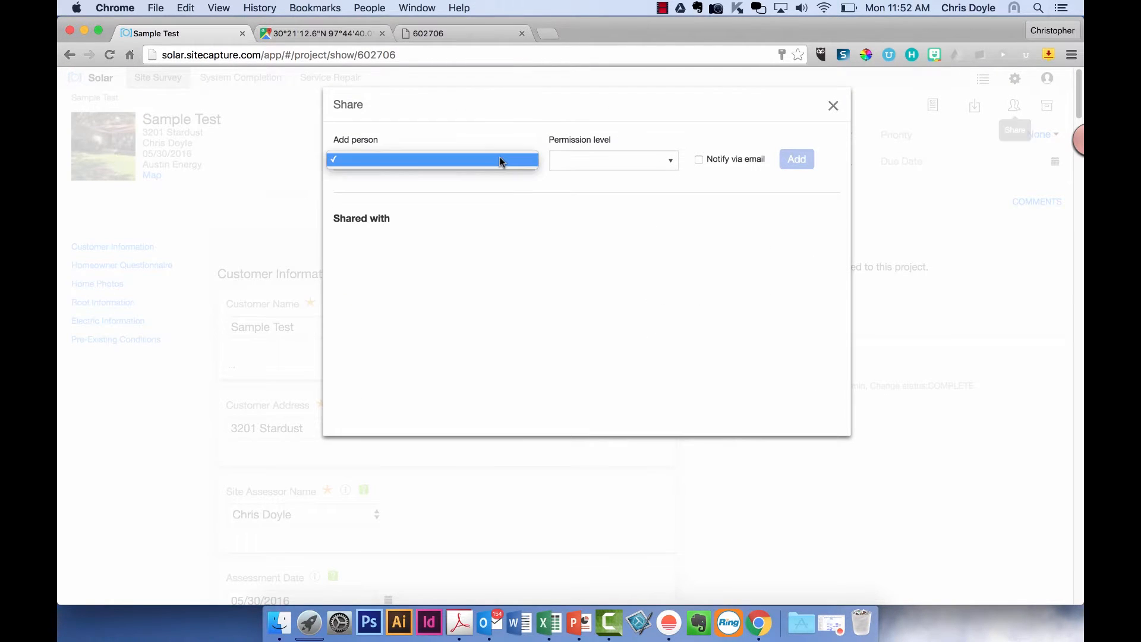
left_click(499, 154)
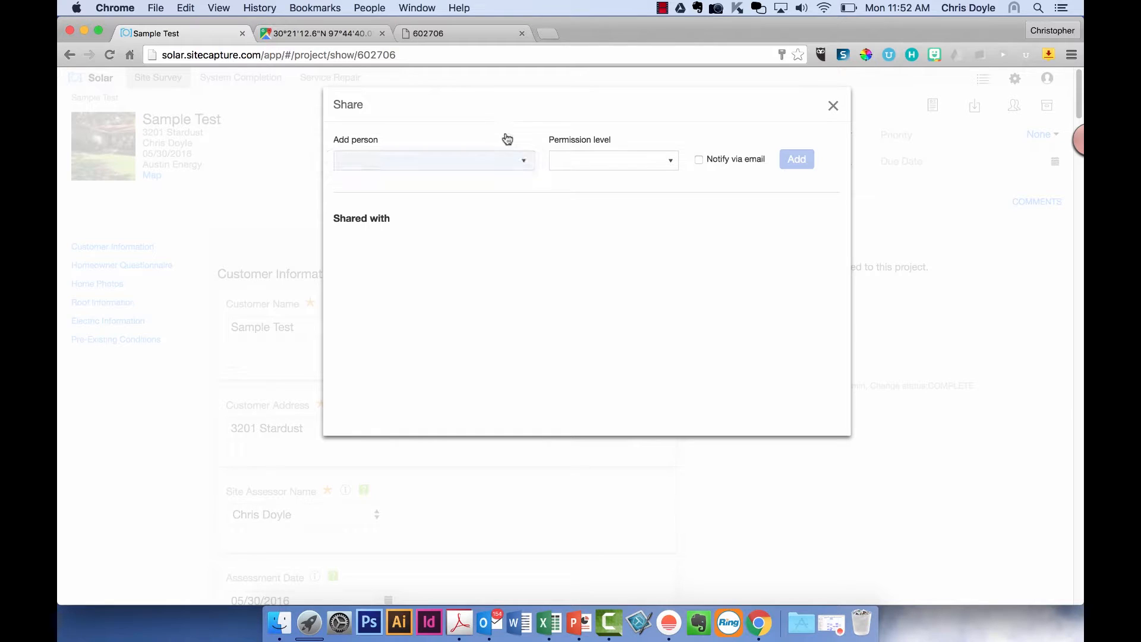
left_click(831, 108)
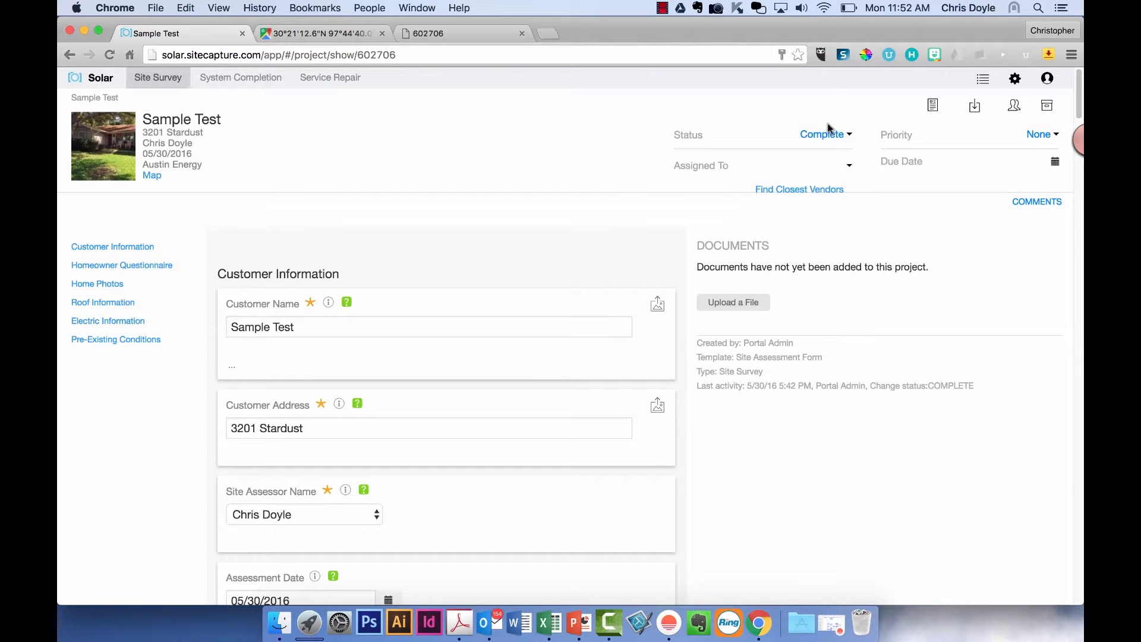
- Reload the Sample Test project and scroll through its form
scroll(555, 350, "down", 5)
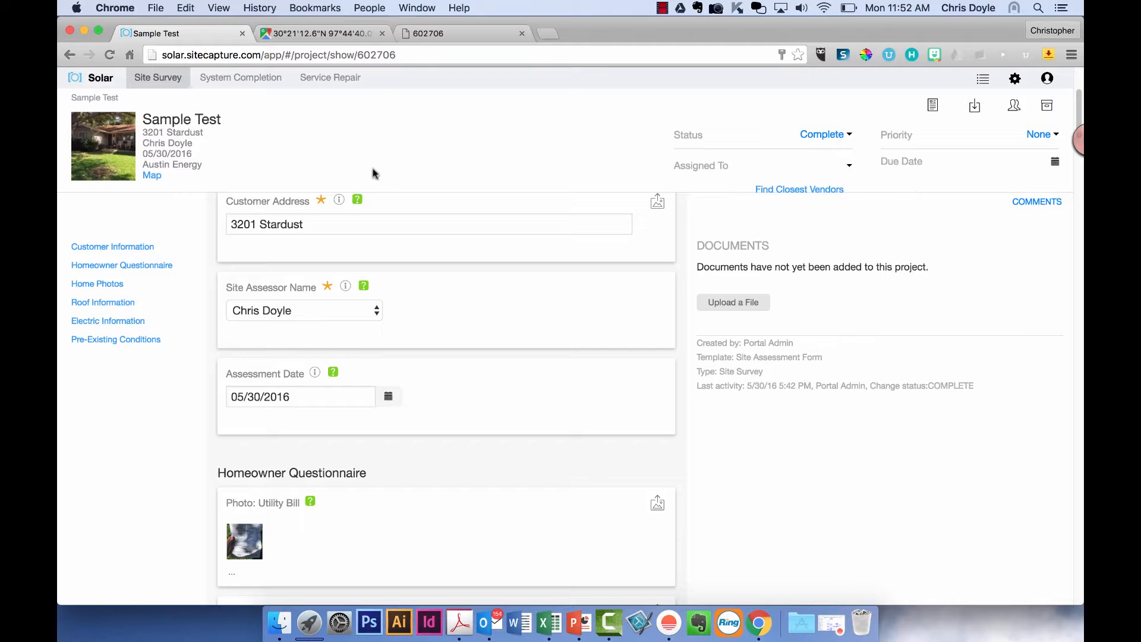
left_click(182, 85)
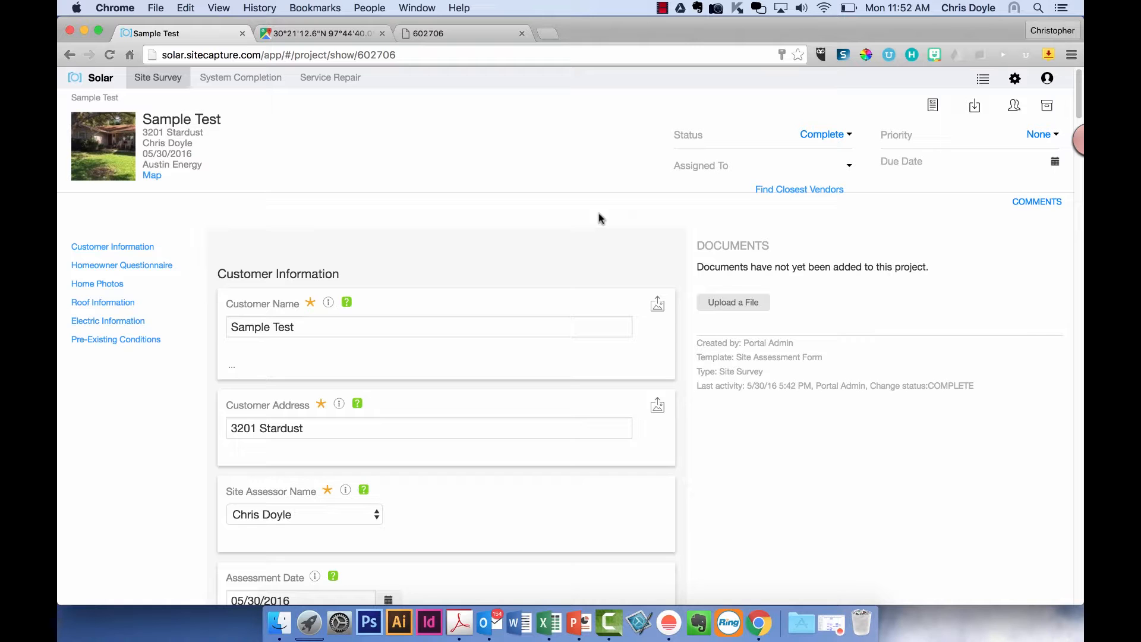
scroll(583, 328, "down", 4)
scroll(584, 328, "down", 3)
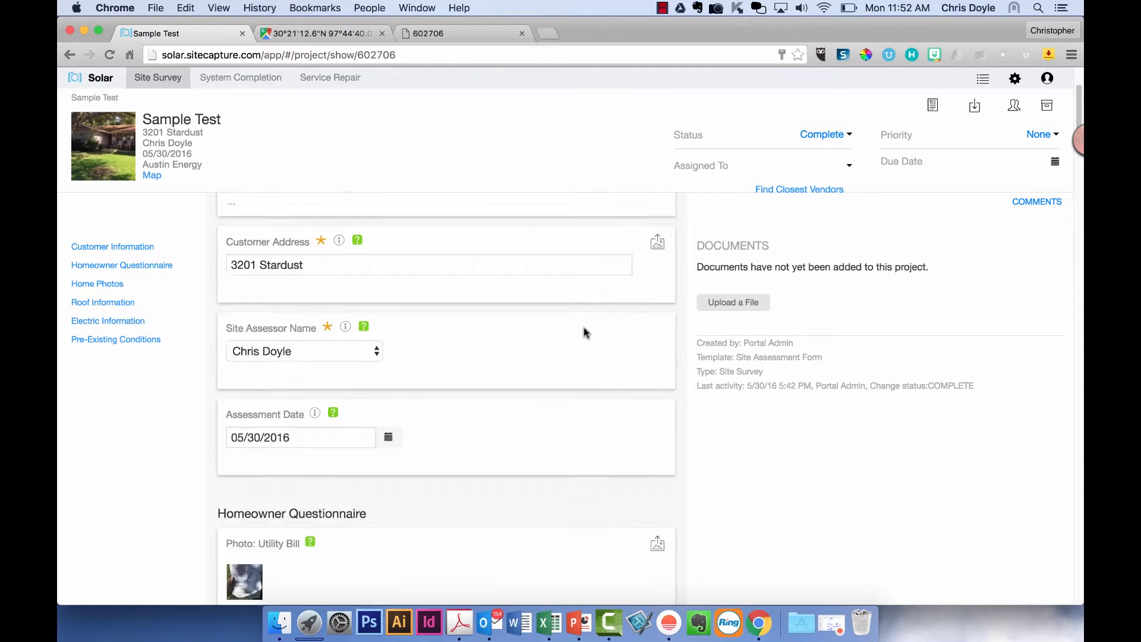
scroll(584, 328, "up", 3)
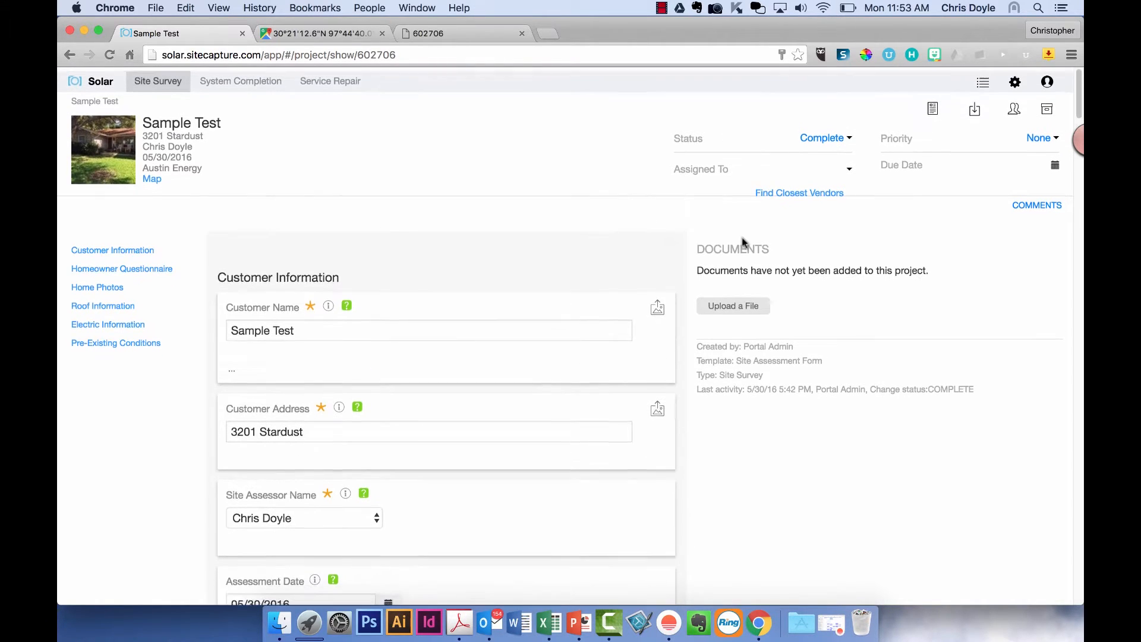
left_click(1014, 79)
- On Settings, turn labels for hidden conditional fields on and then back off
left_click(996, 129)
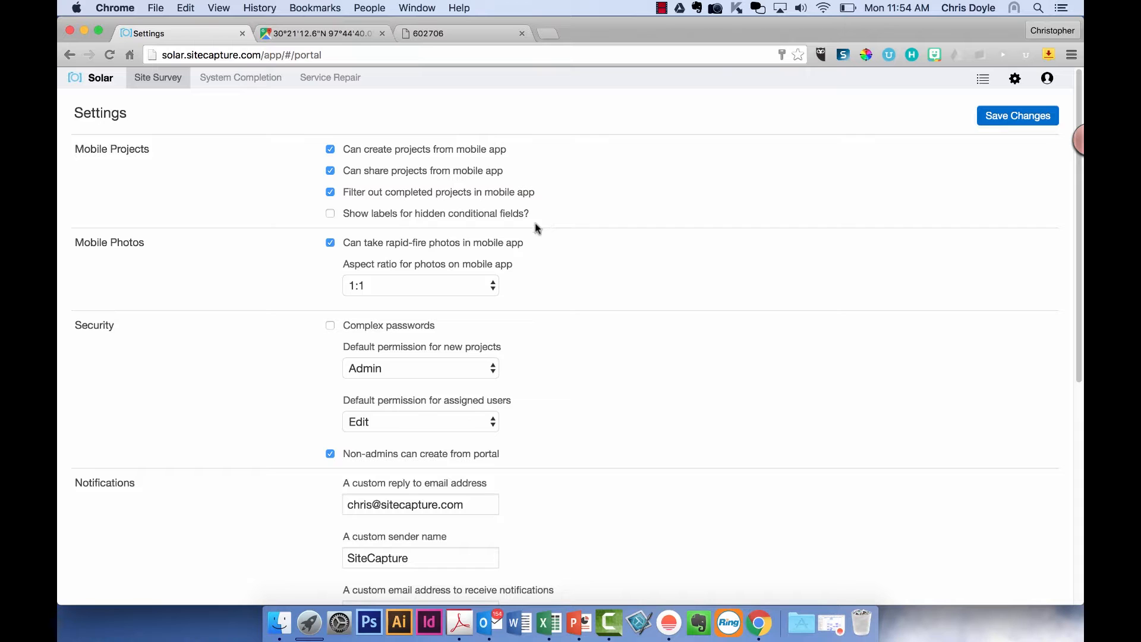
left_click(331, 213)
left_click(330, 214)
scroll(249, 256, "down", 2)
scroll(250, 256, "down", 1)
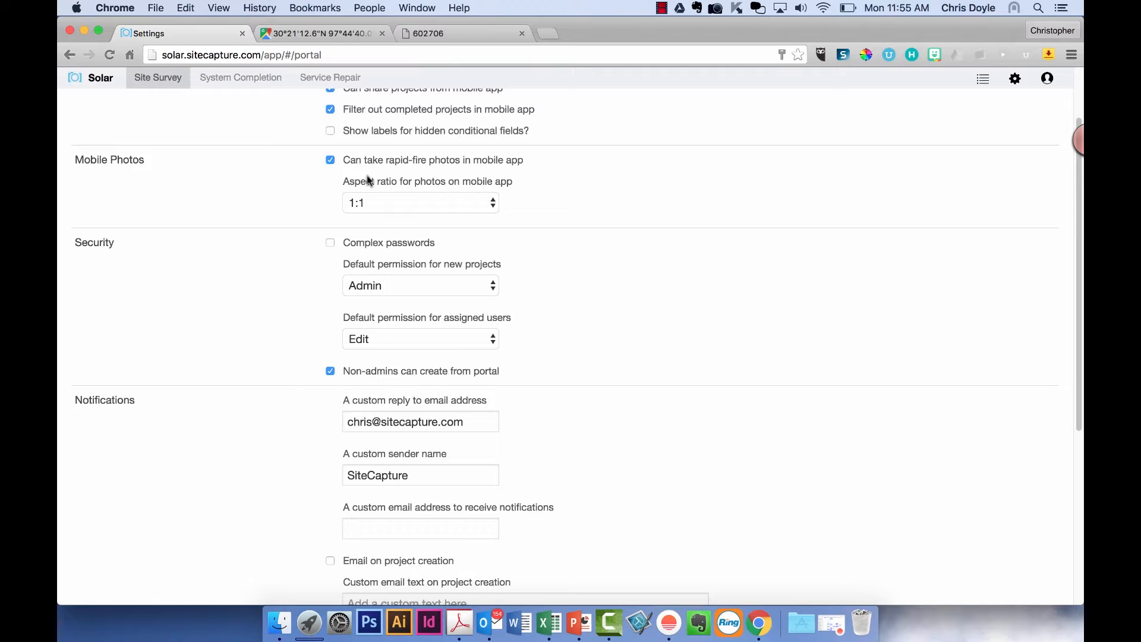
- Keep the mobile photo aspect ratio at 1:1 and scroll down to Notifications
left_click(454, 201)
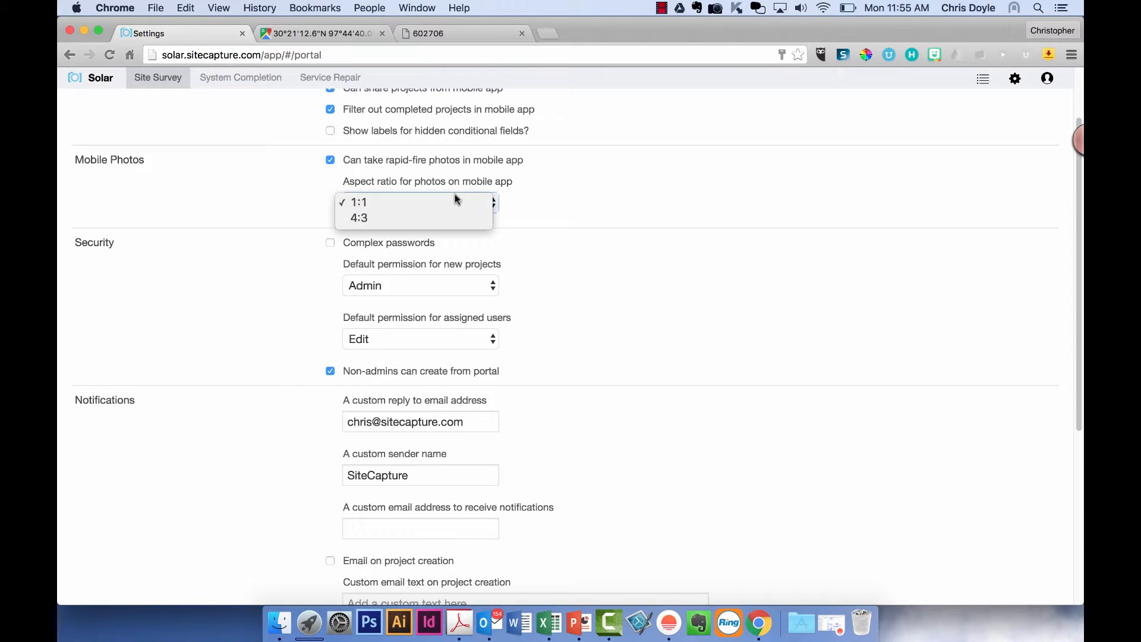
left_click(549, 202)
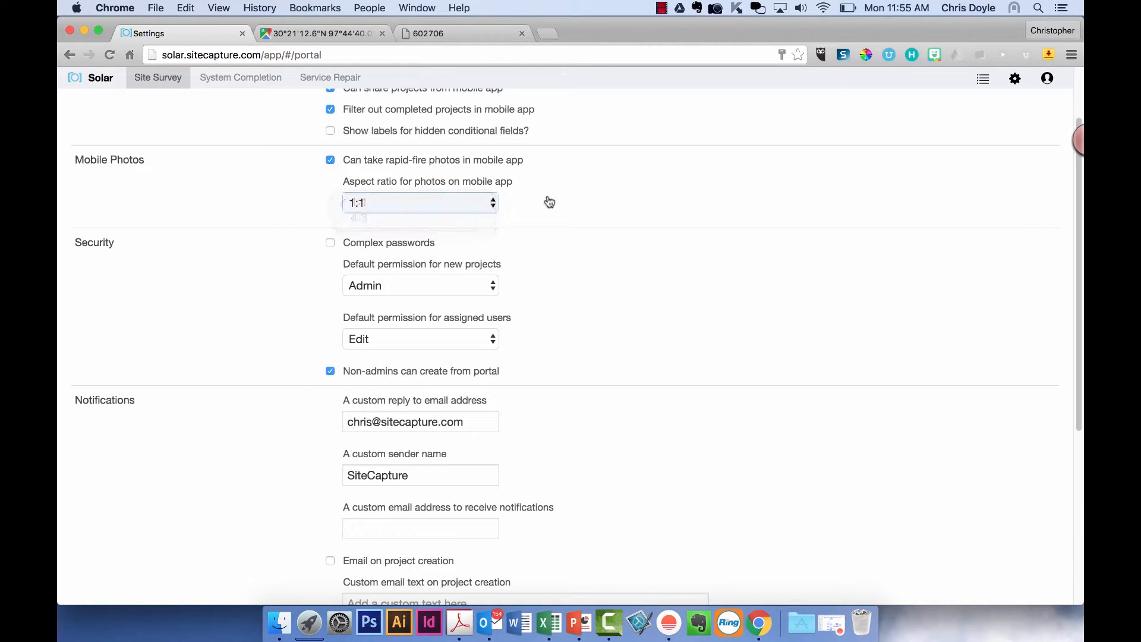
scroll(553, 311, "down", 3)
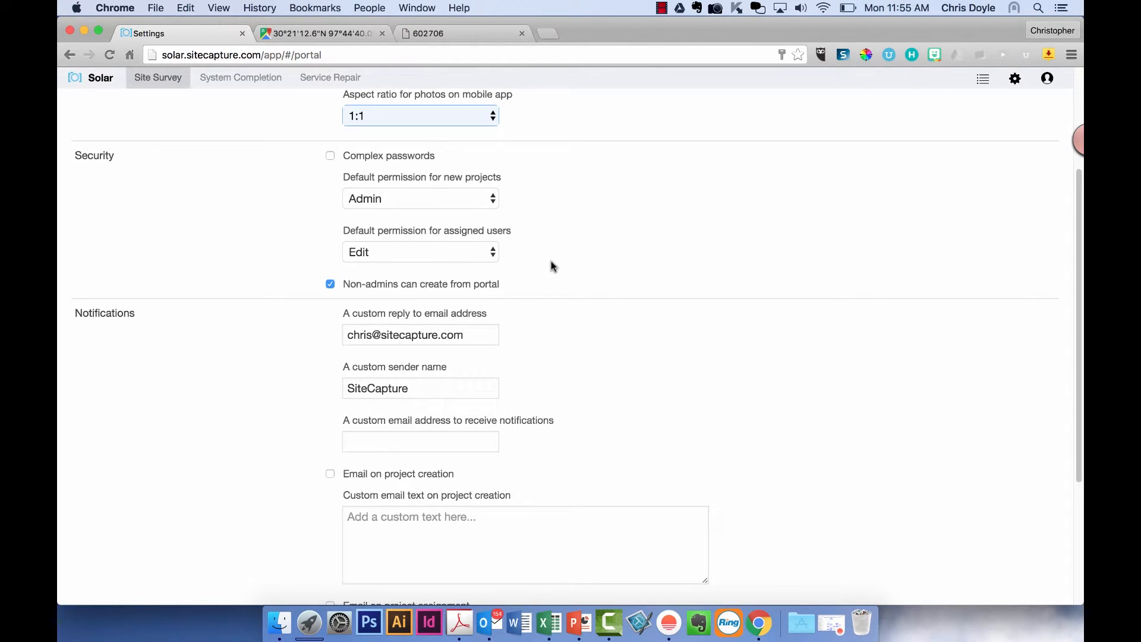
scroll(548, 273, "down", 3)
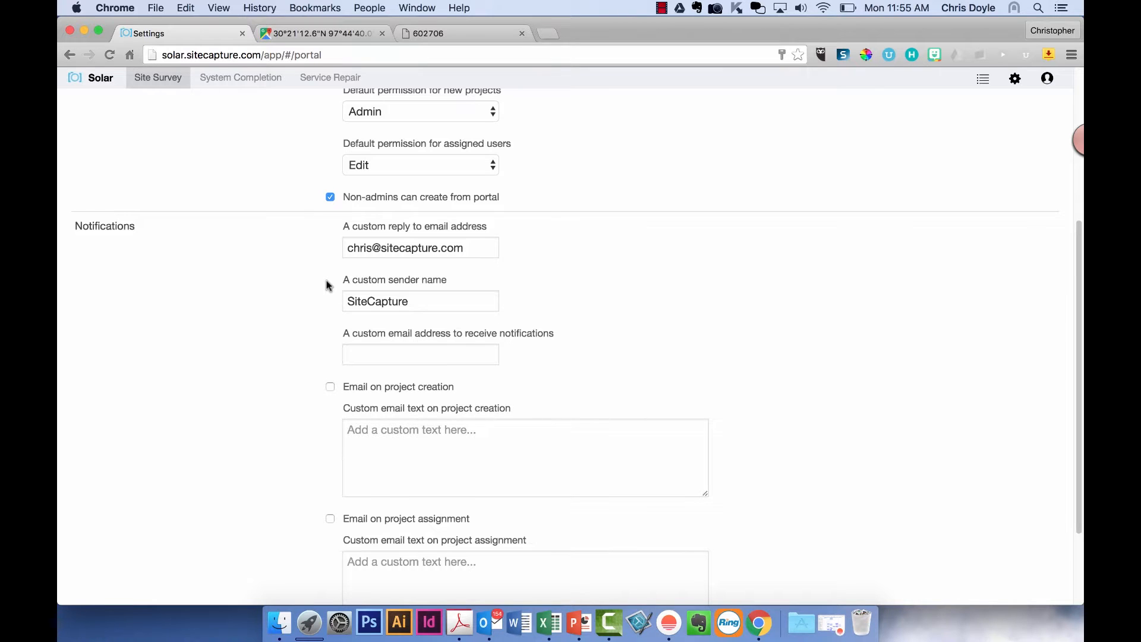
scroll(325, 285, "down", 3)
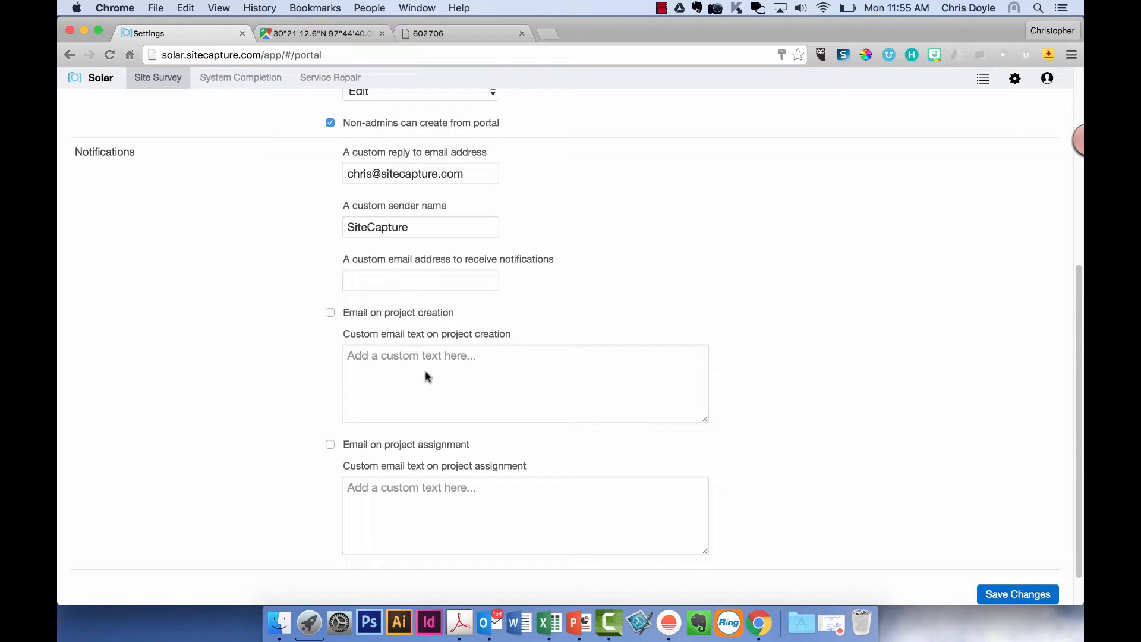
- Check the reply-to email address without changing it, then bring up the admin pages list
left_click(483, 170)
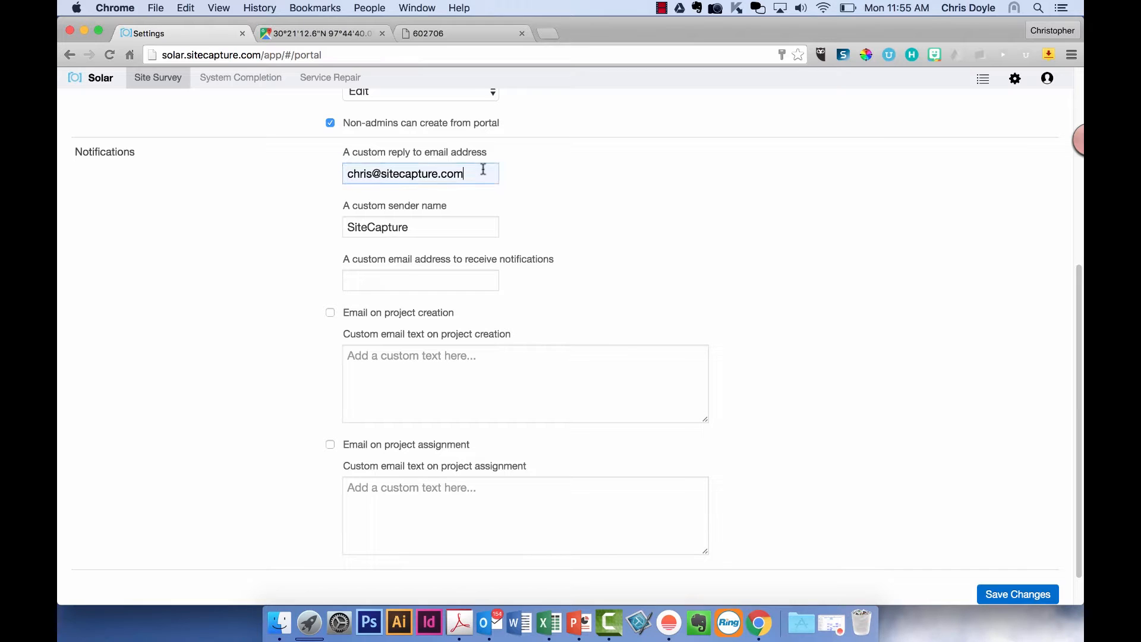
left_click(465, 221)
left_click(469, 176)
left_click(623, 189)
scroll(621, 188, "up", 10)
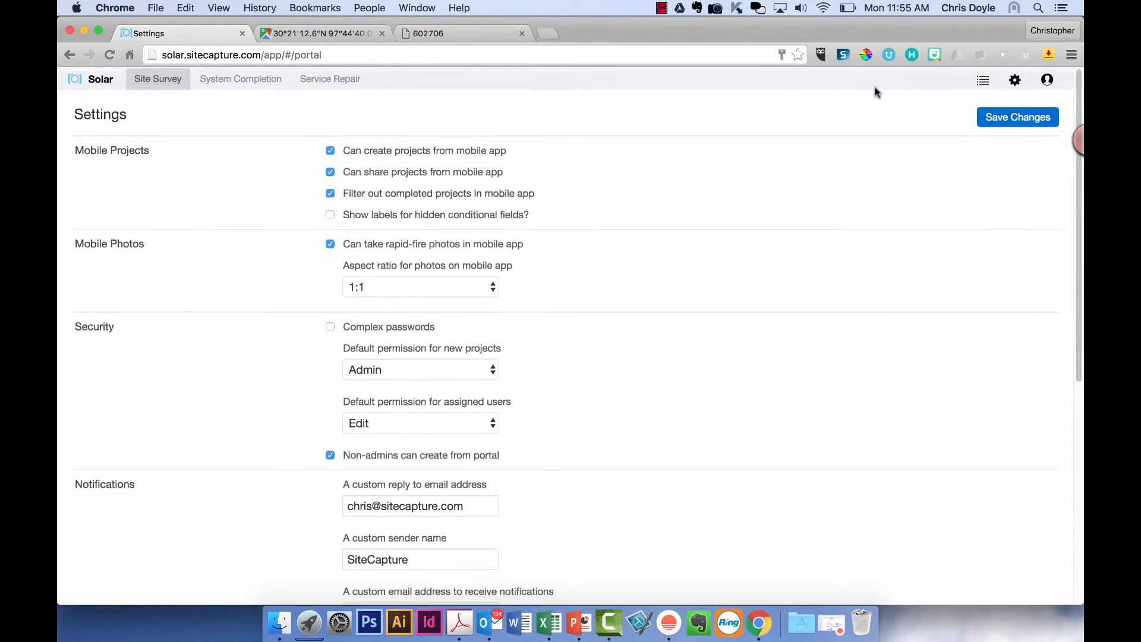
left_click(1014, 80)
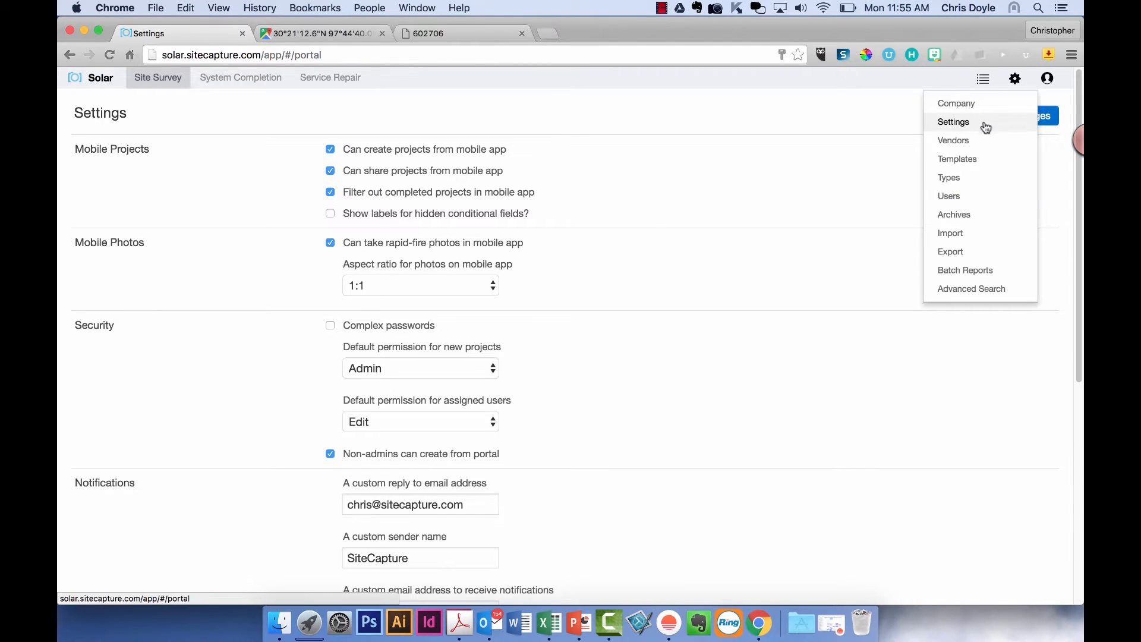
- Go to Templates and open the enabled Site Assessment Form template
left_click(976, 160)
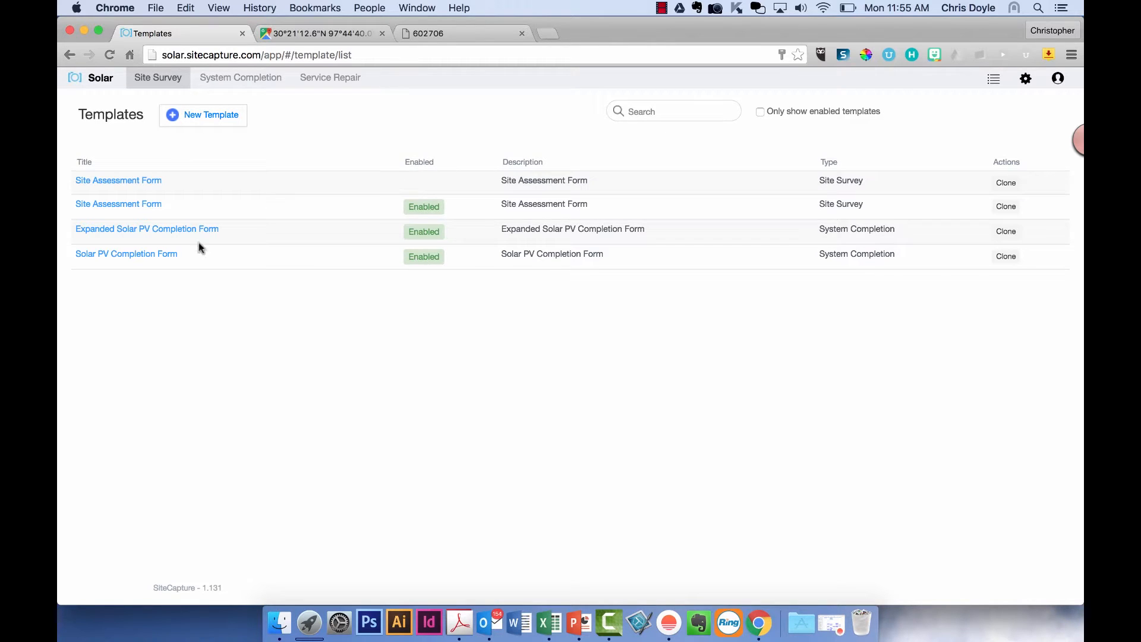
left_click(144, 205)
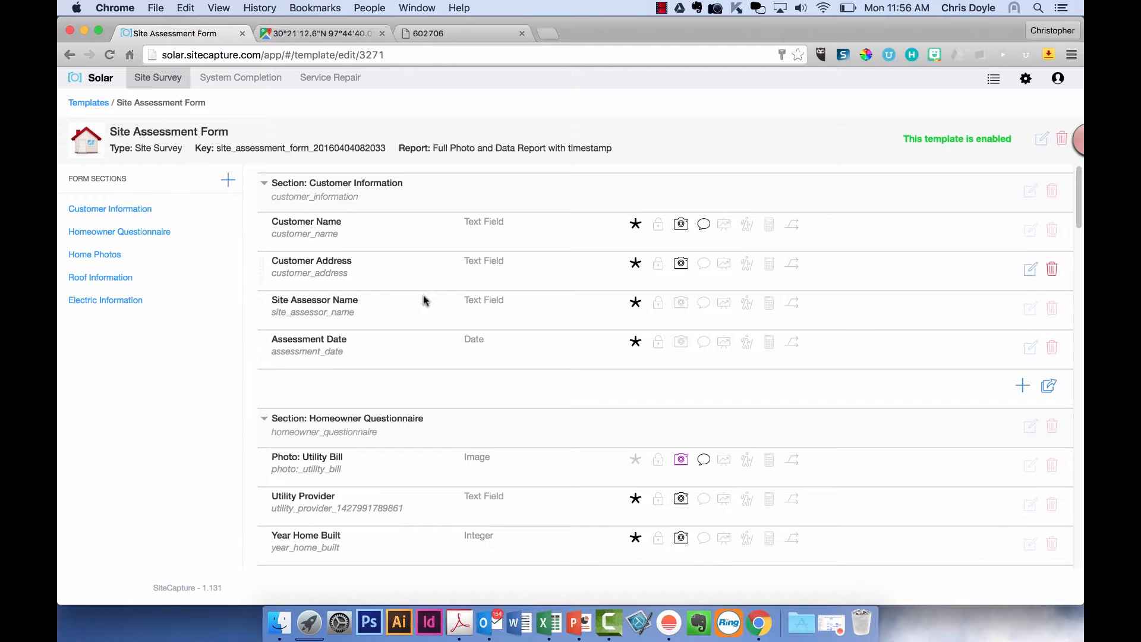
- Start a new Customer Information field and try the Text Field, Integer and Selection types
left_click(1022, 386)
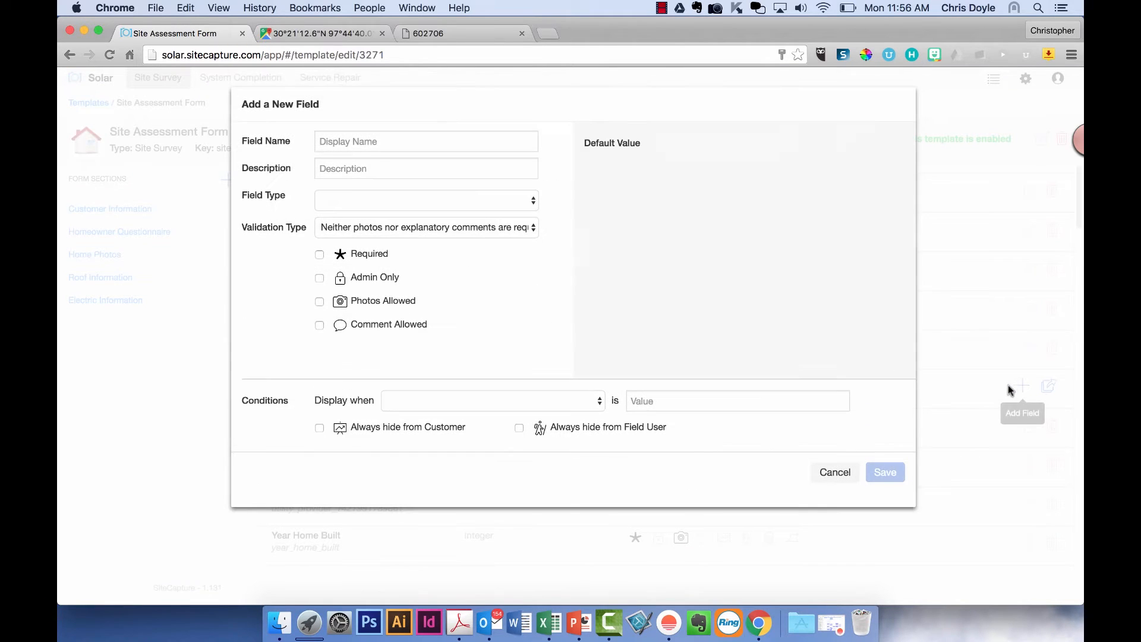
left_click(436, 145)
left_click(432, 163)
left_click(427, 196)
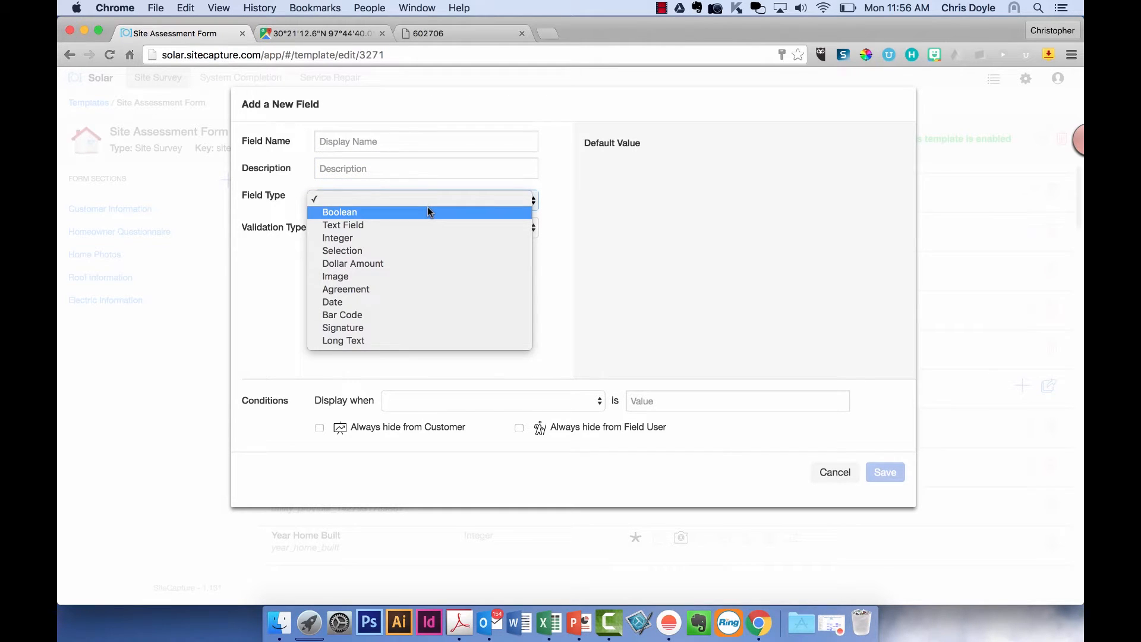
left_click(428, 212)
left_click(428, 206)
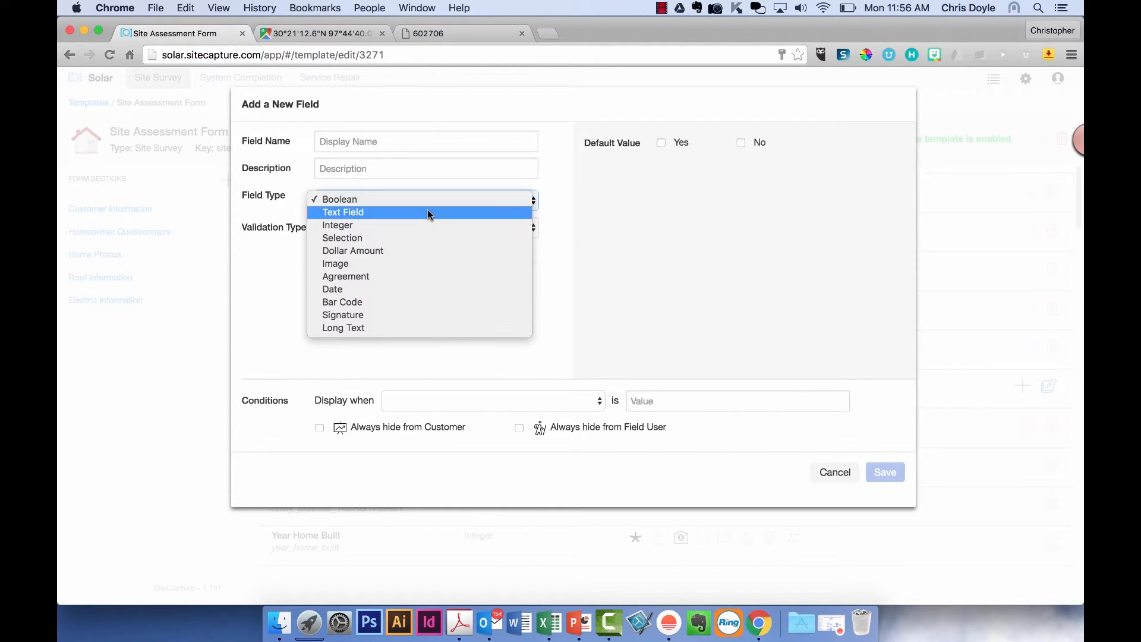
left_click(426, 214)
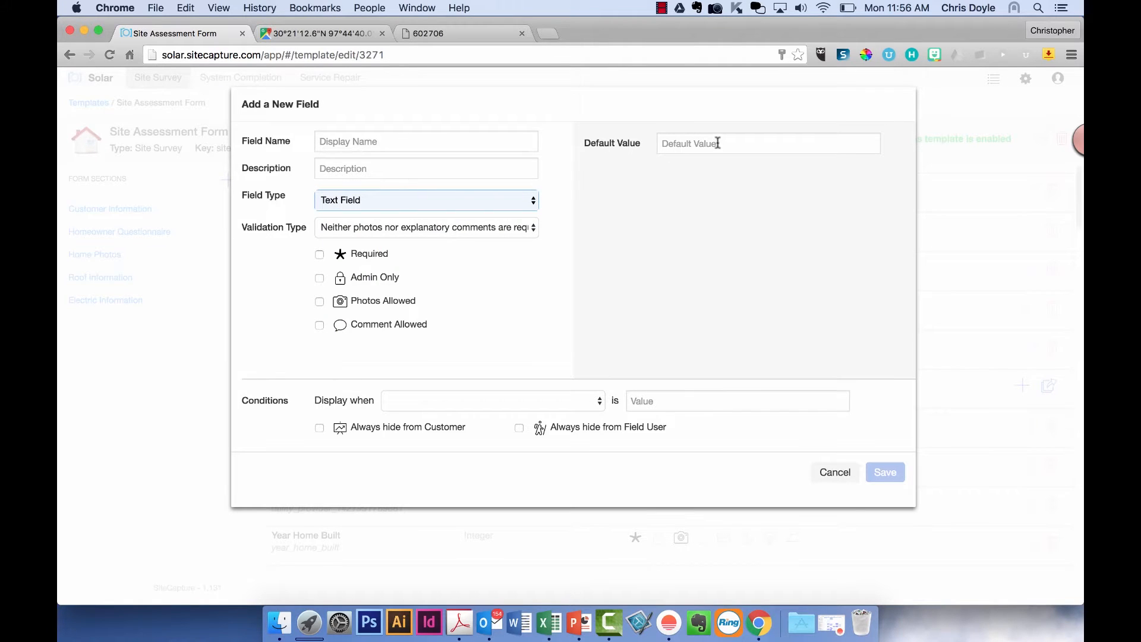
left_click(453, 206)
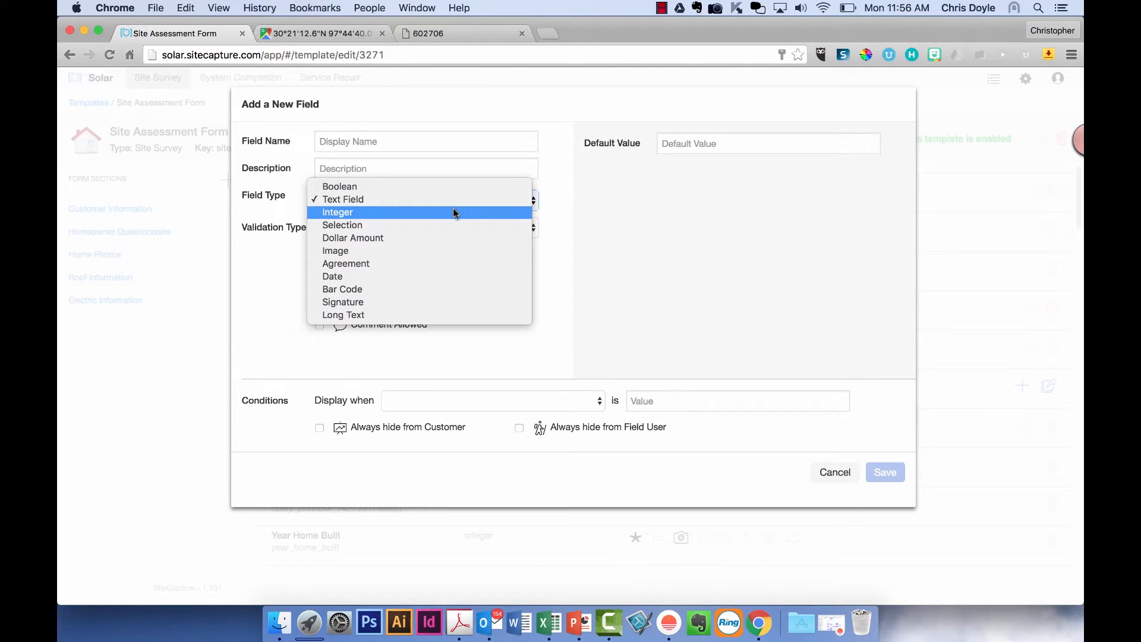
left_click(453, 211)
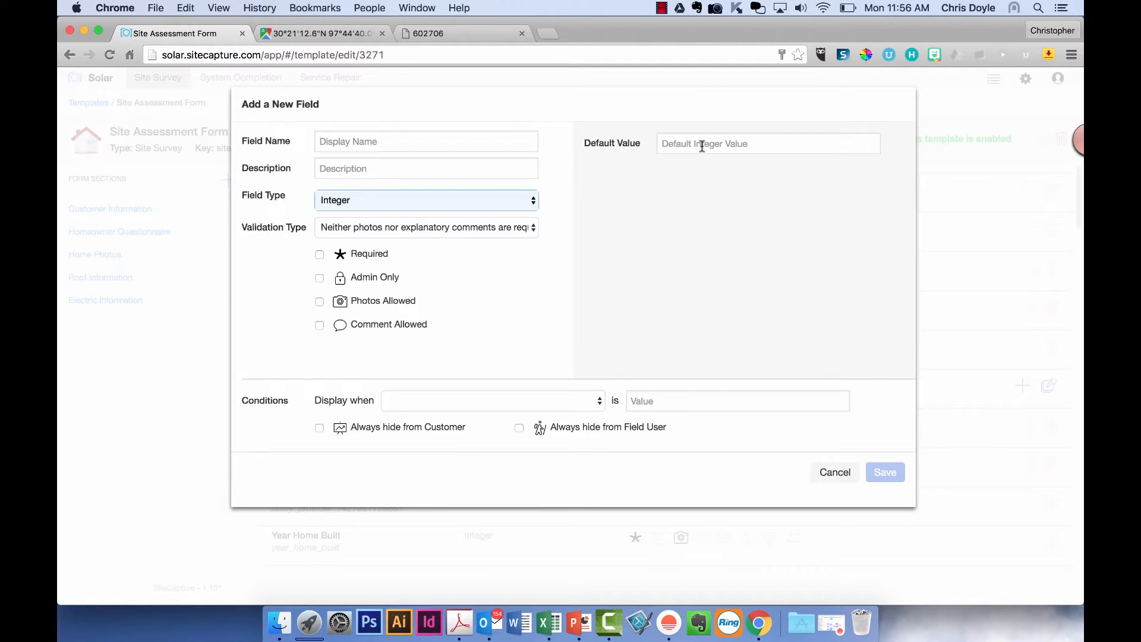
left_click(512, 201)
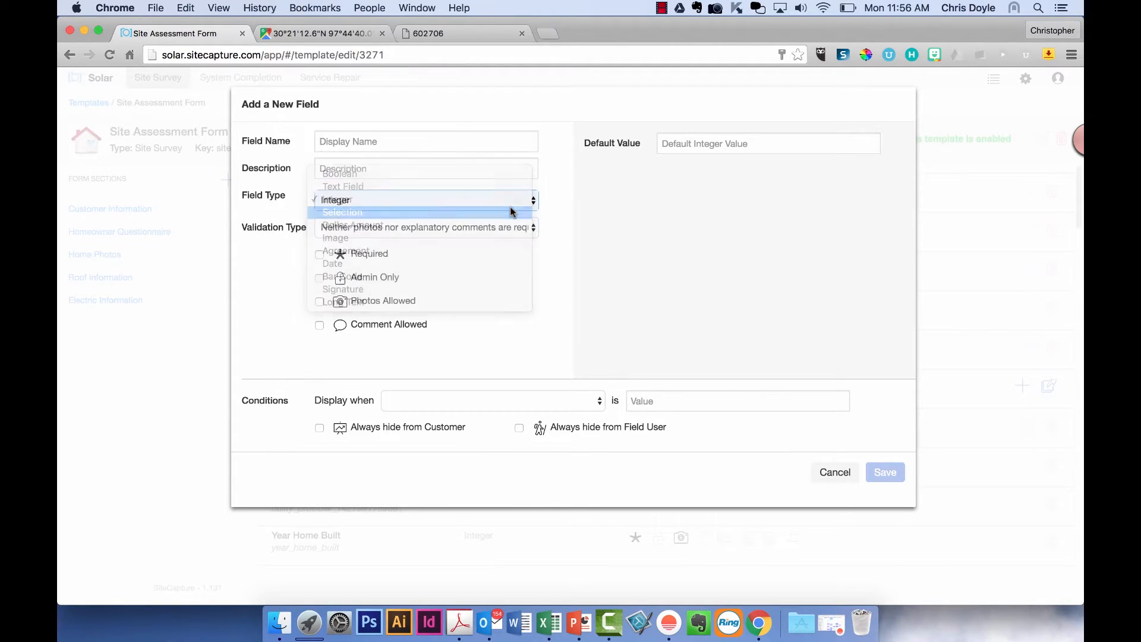
left_click(511, 211)
- Add a 'selection A' option with value 'selection a', then remove it
left_click(614, 274)
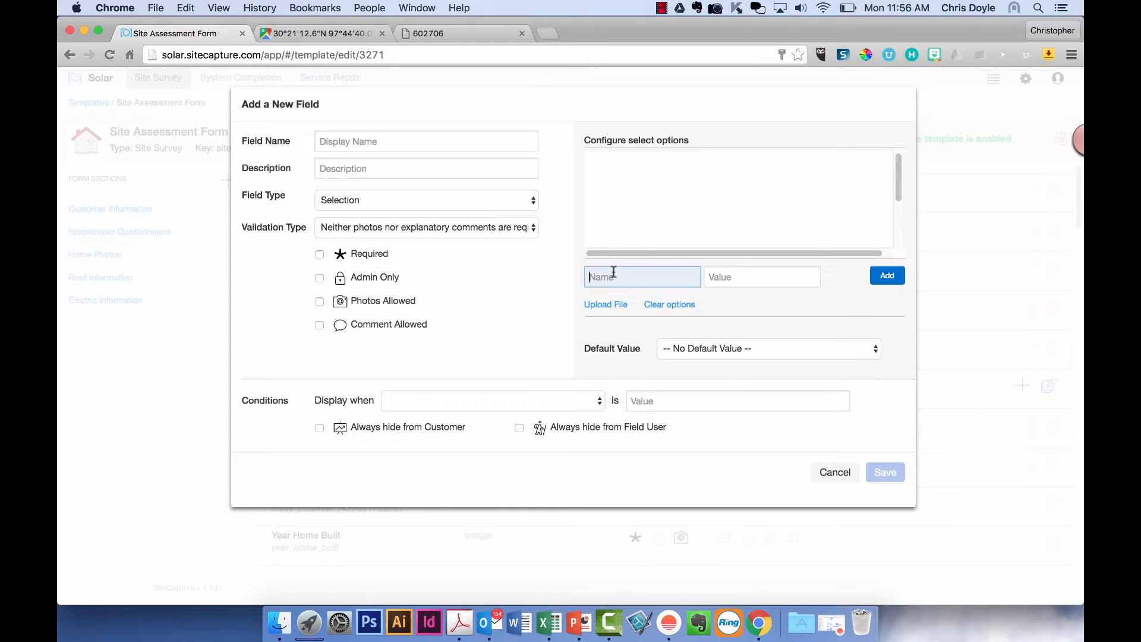
type("sec")
key("BackSpace")
type("lection A")
key("Tab")
type("selection a")
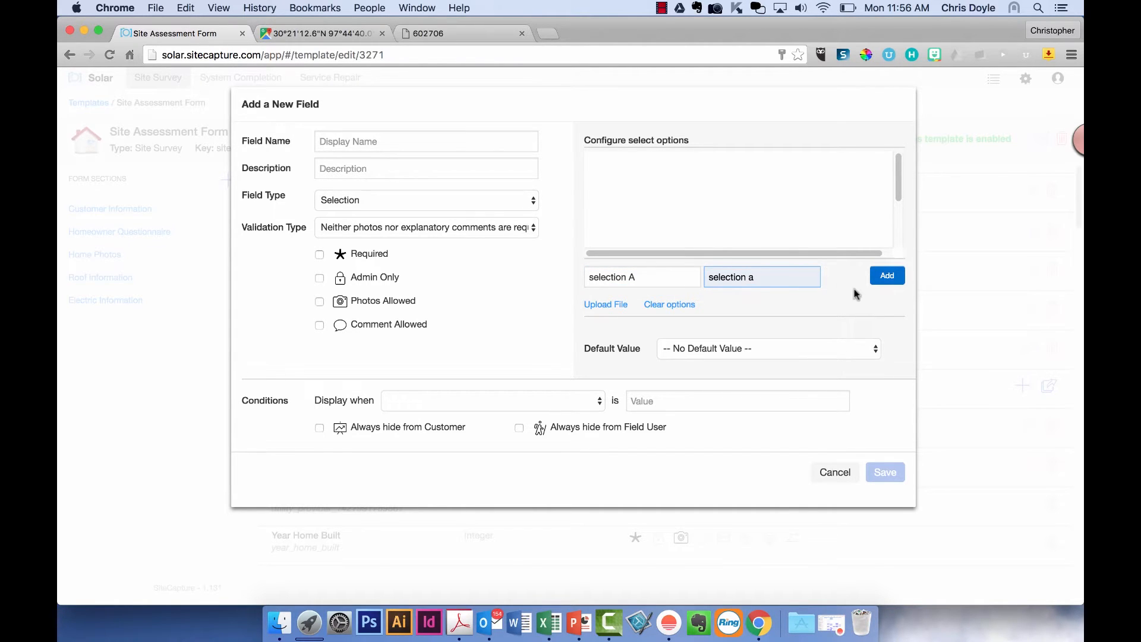
left_click(884, 283)
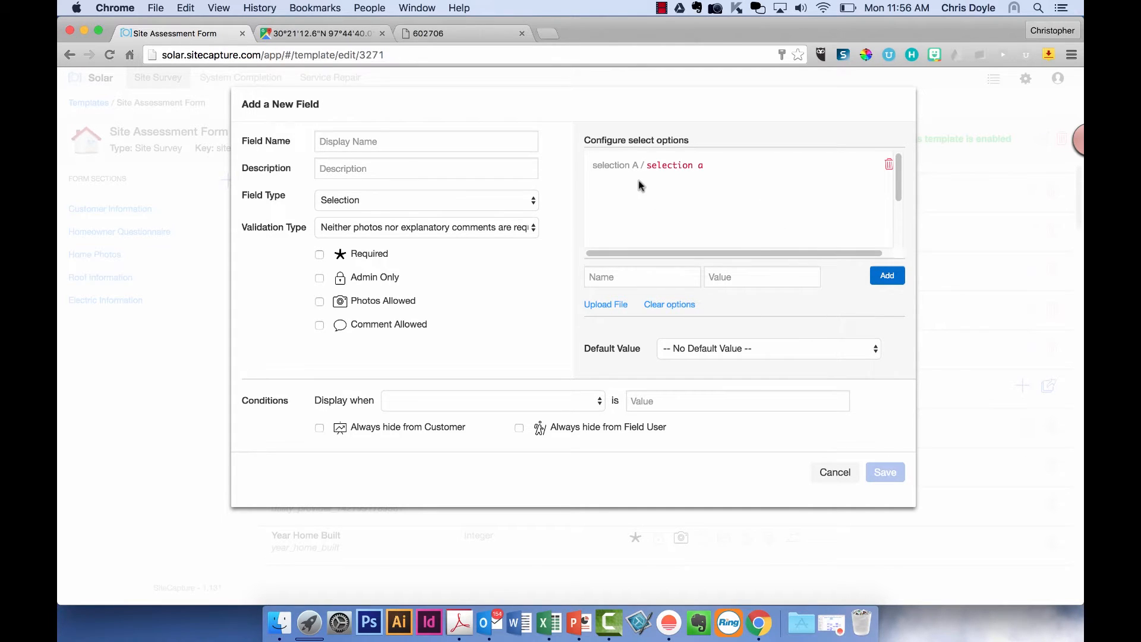
left_click(888, 166)
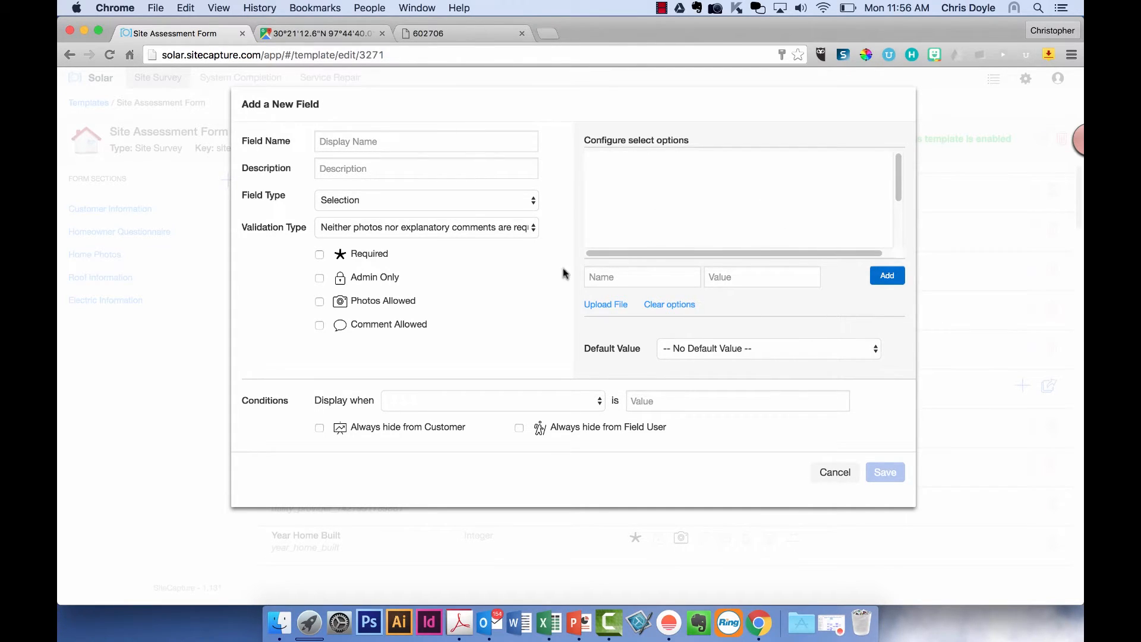
- Try Dollar Amount, Image and Agreement types, entering then clearing 'I will be safe today.'
left_click(421, 201)
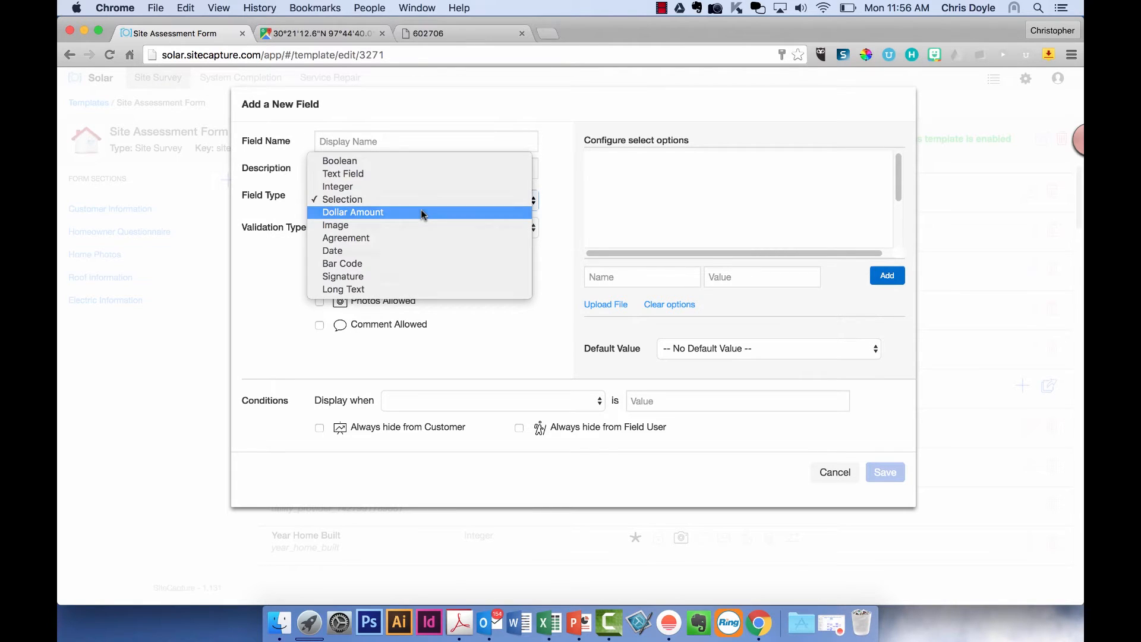
left_click(421, 209)
left_click(422, 215)
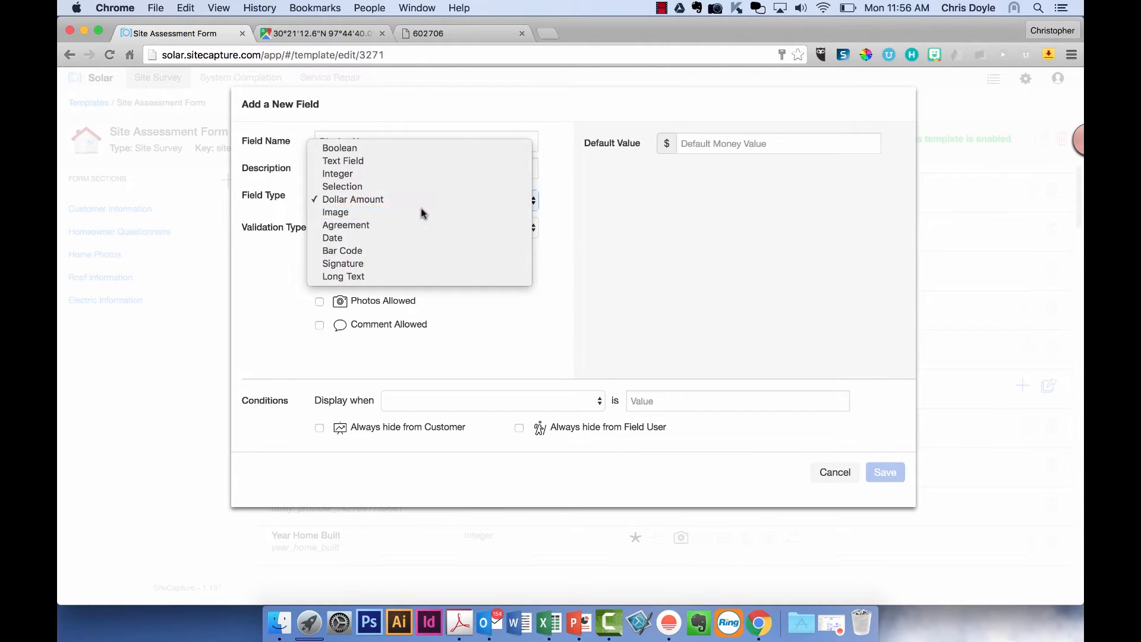
left_click(421, 213)
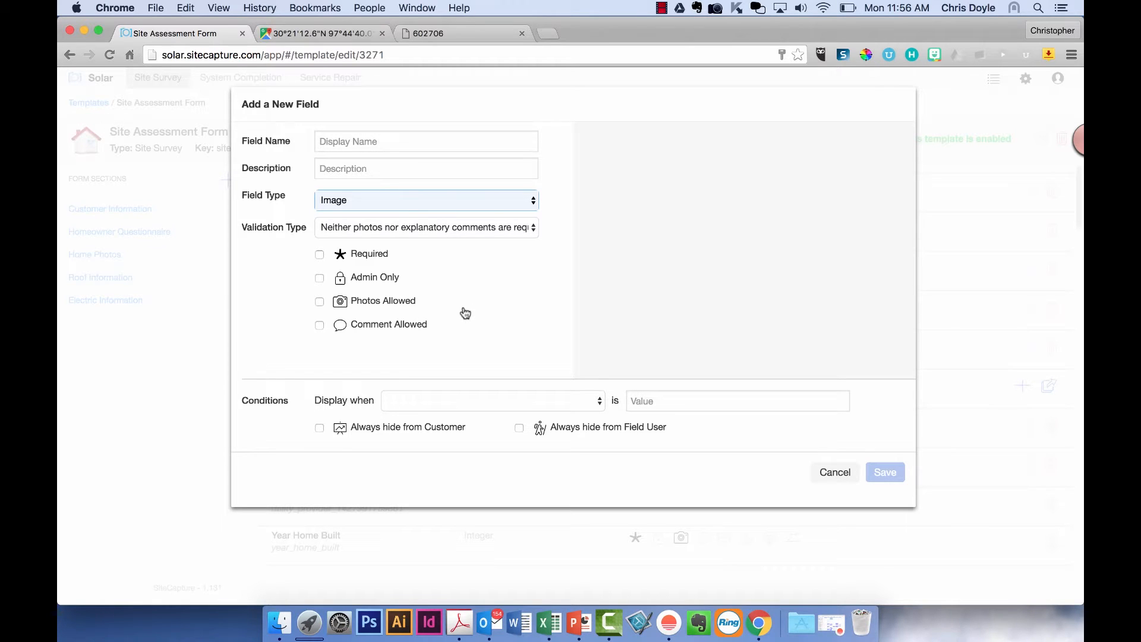
left_click(438, 199)
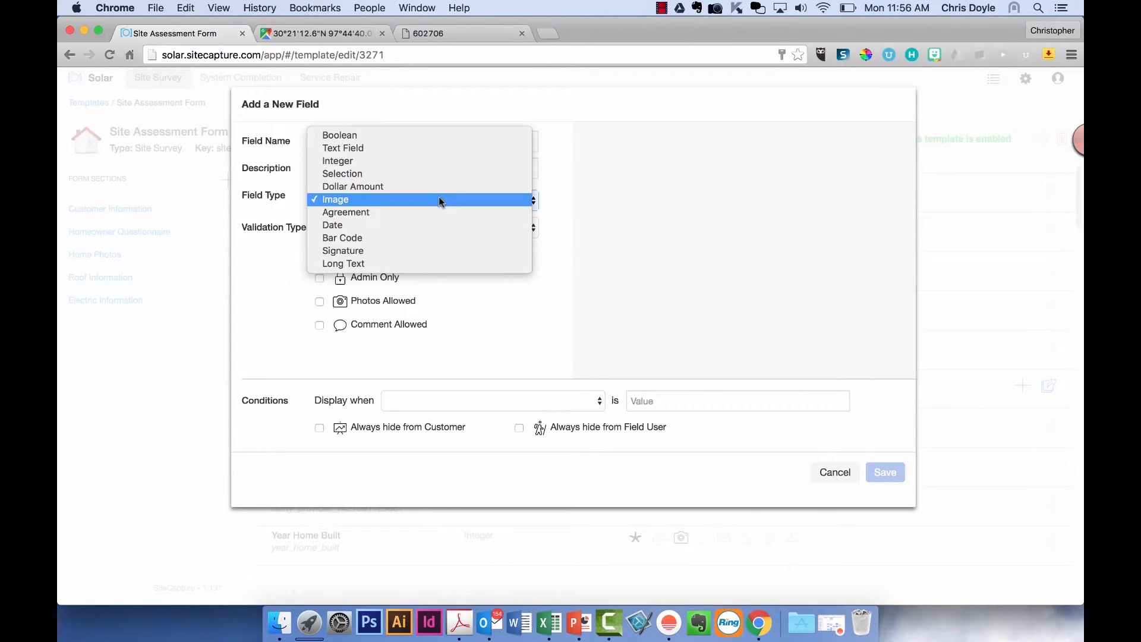
left_click(438, 212)
left_click(651, 218)
type("I will ")
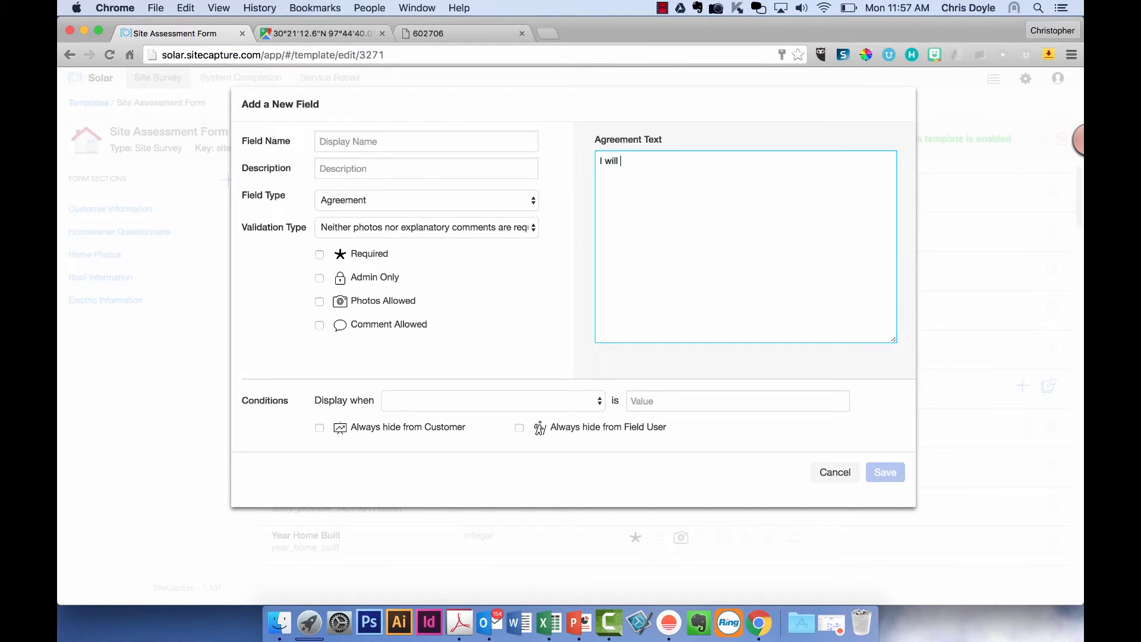
type("be safe today.")
left_click_drag(685, 163, 590, 161)
key("BackSpace")
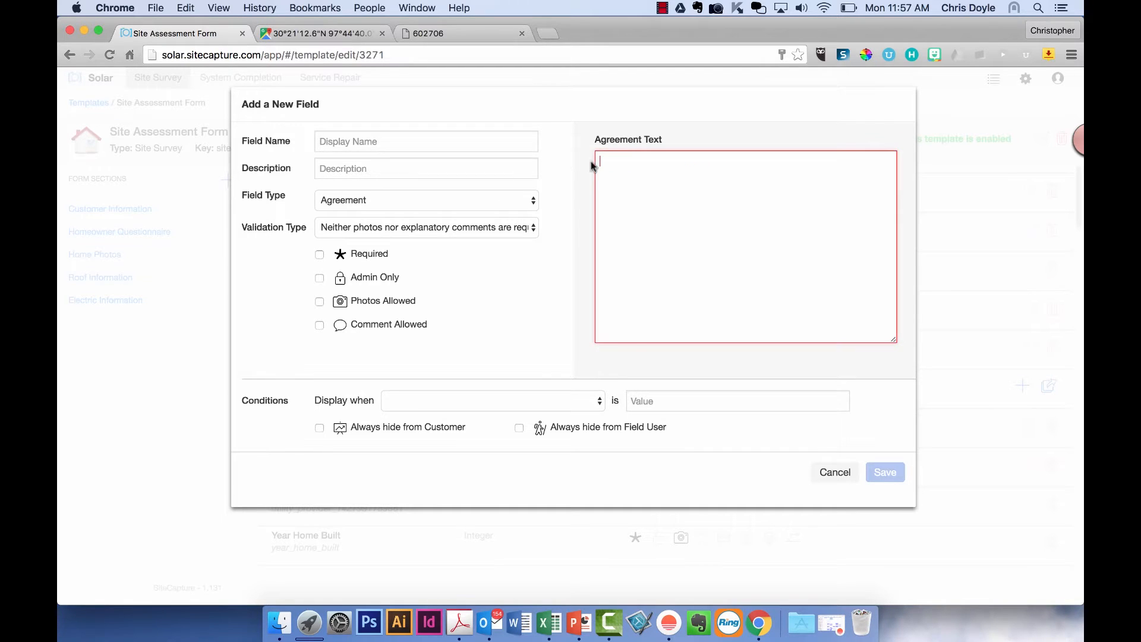
- Try Date, Bar Code (EAN-2, EAN-5, EAN-8, UPC-E, ISBN-10) and Signature types
left_click(468, 209)
left_click(467, 208)
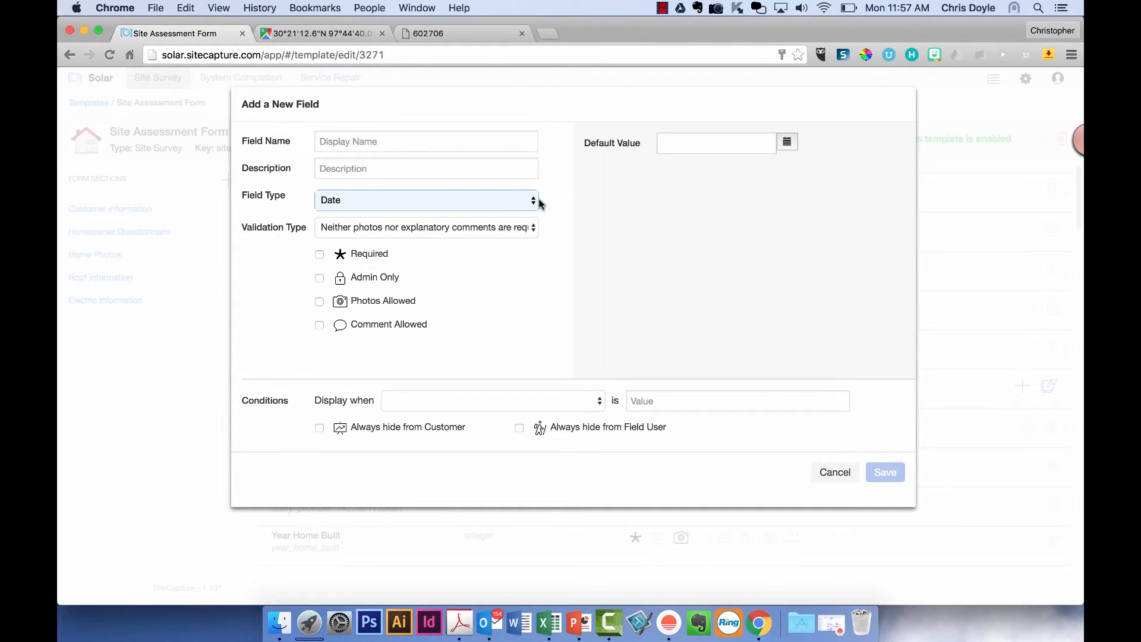
left_click(504, 200)
left_click(493, 213)
left_click(590, 160)
left_click(590, 178)
left_click(592, 194)
left_click(591, 211)
left_click(591, 229)
left_click(510, 202)
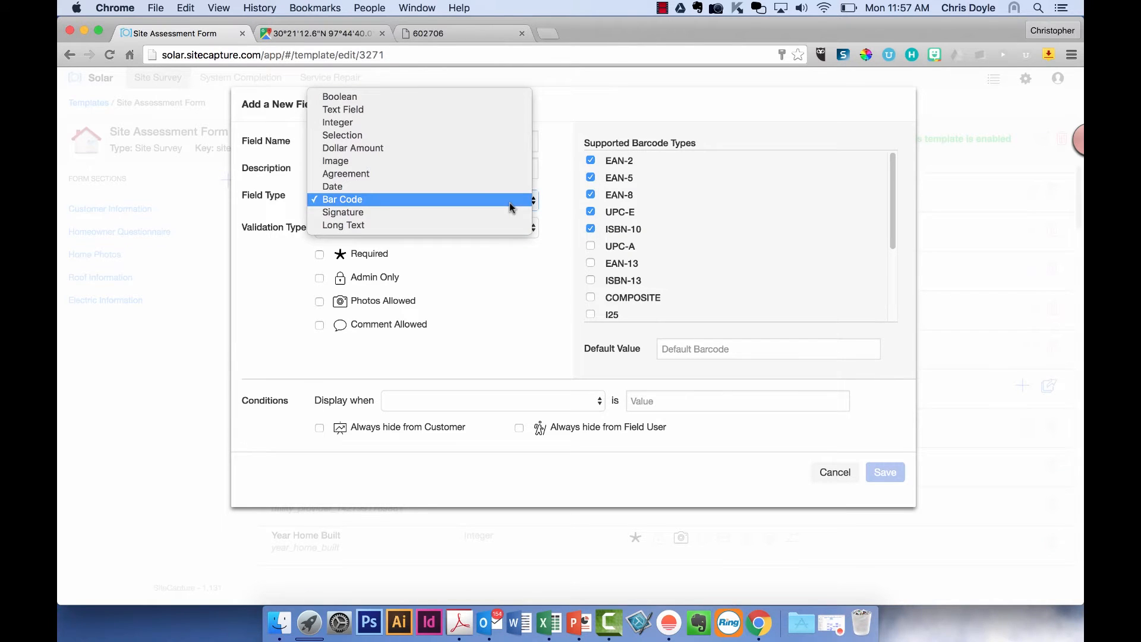
left_click(491, 213)
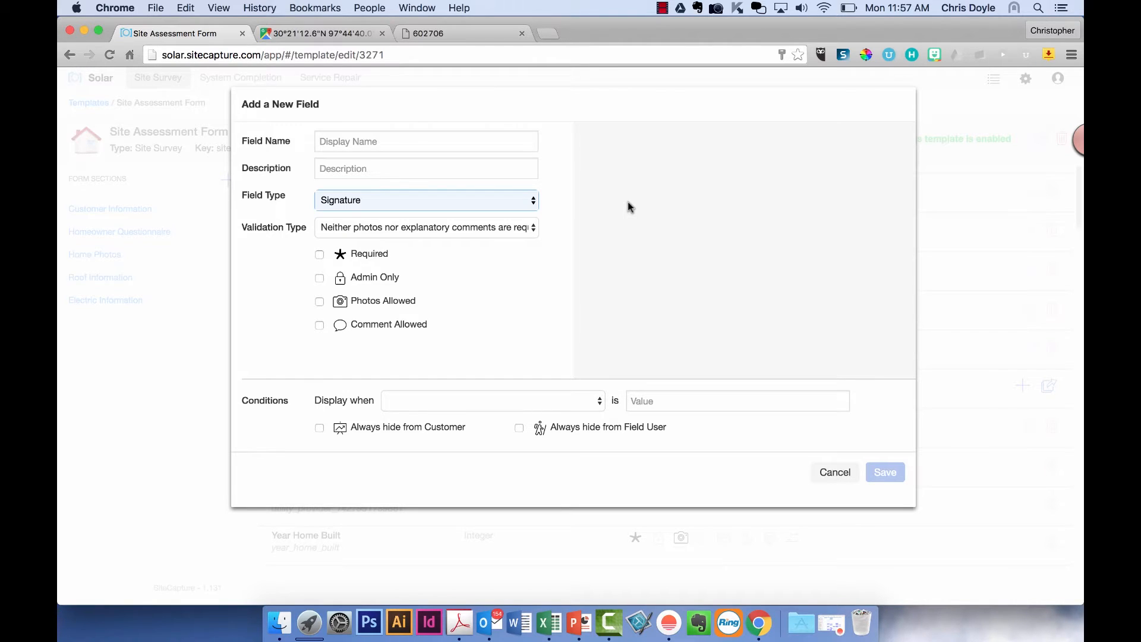
- Set the field to Long Text with empty default and at least one photo required
left_click(498, 208)
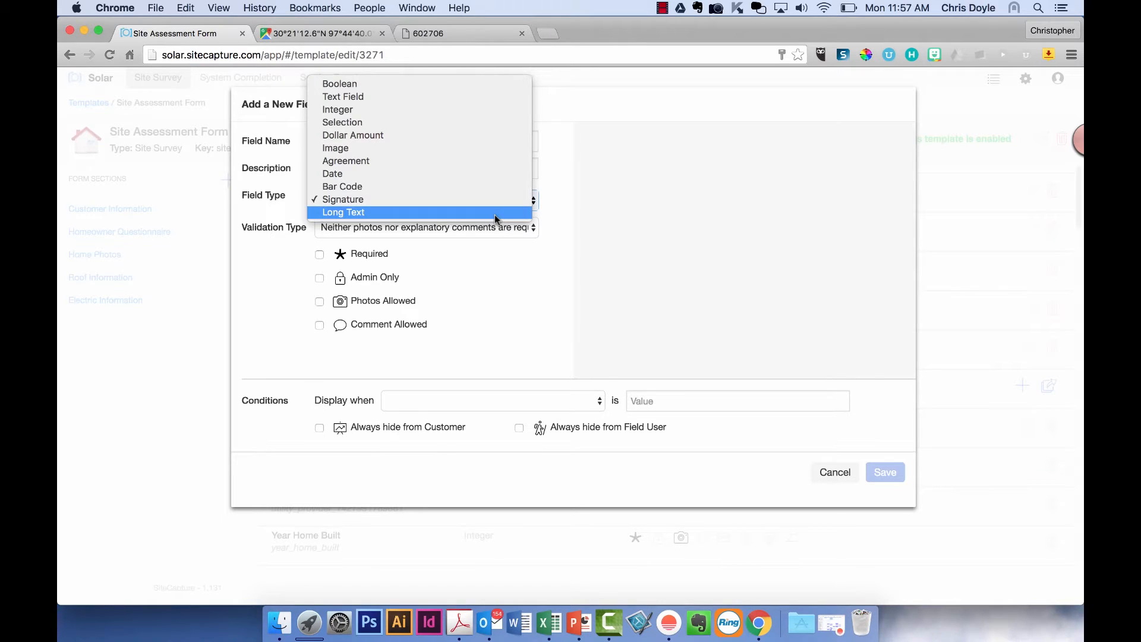
left_click(494, 212)
left_click(670, 205)
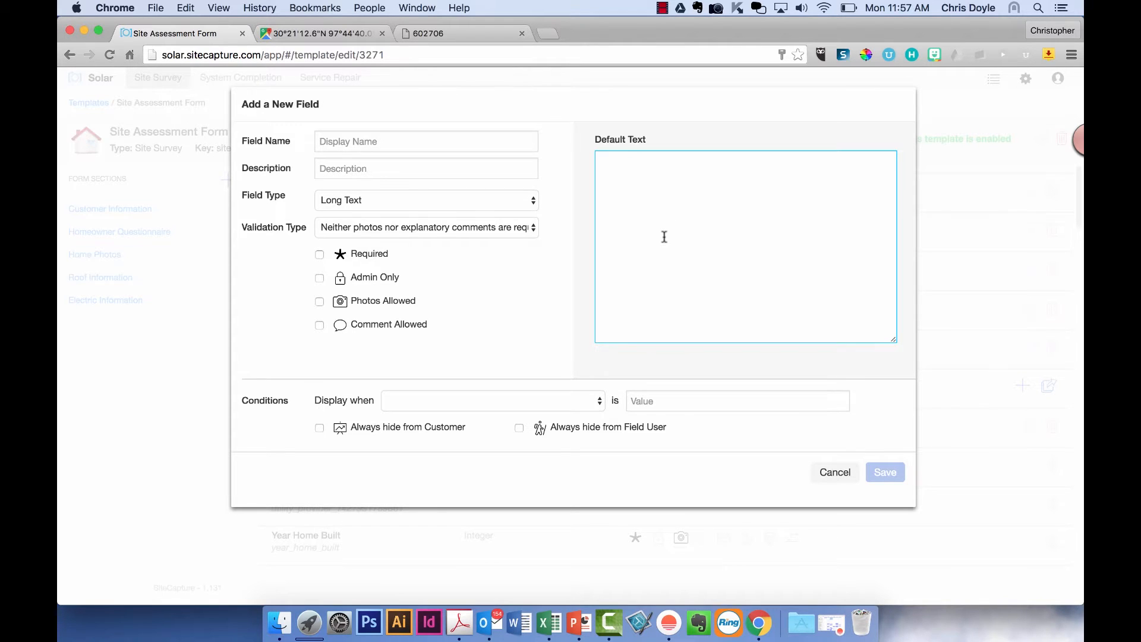
left_click(485, 295)
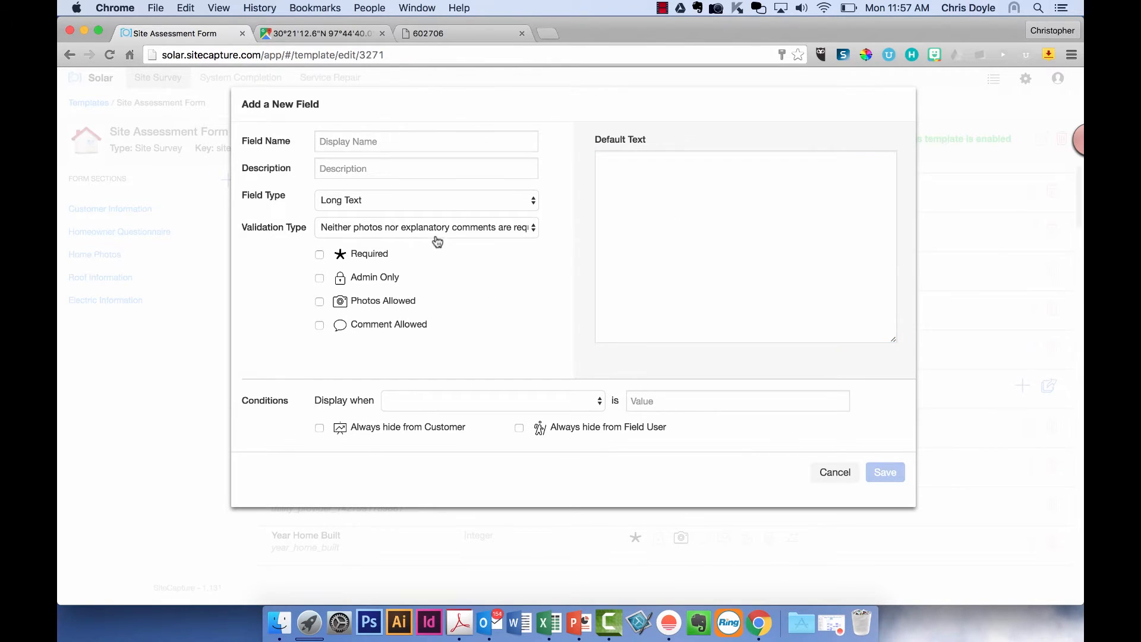
left_click(437, 228)
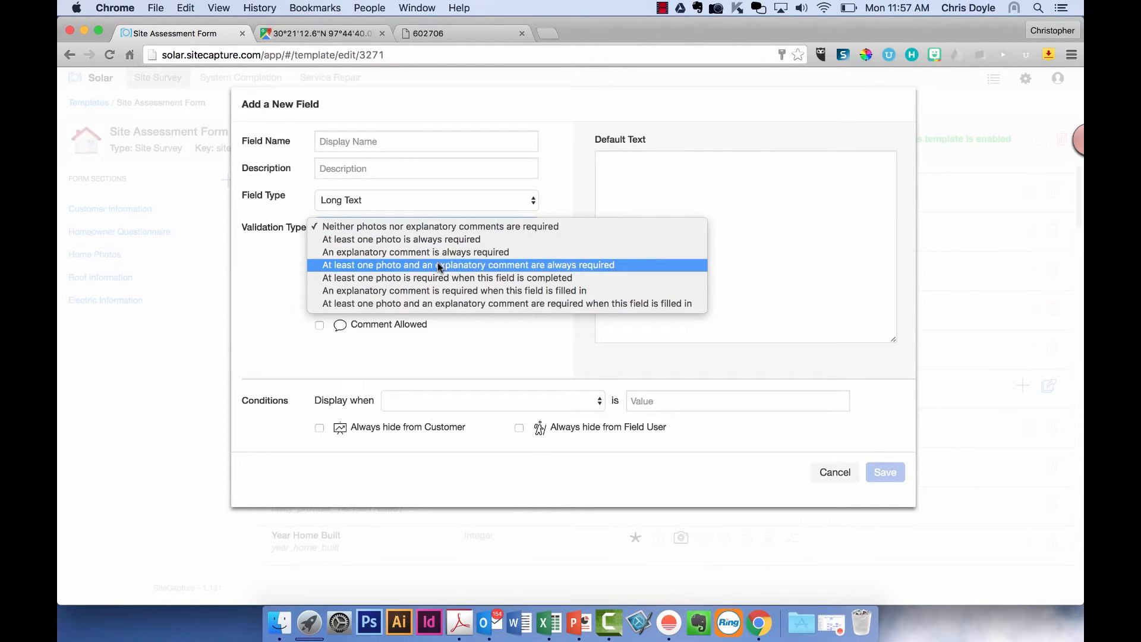
key("Escape")
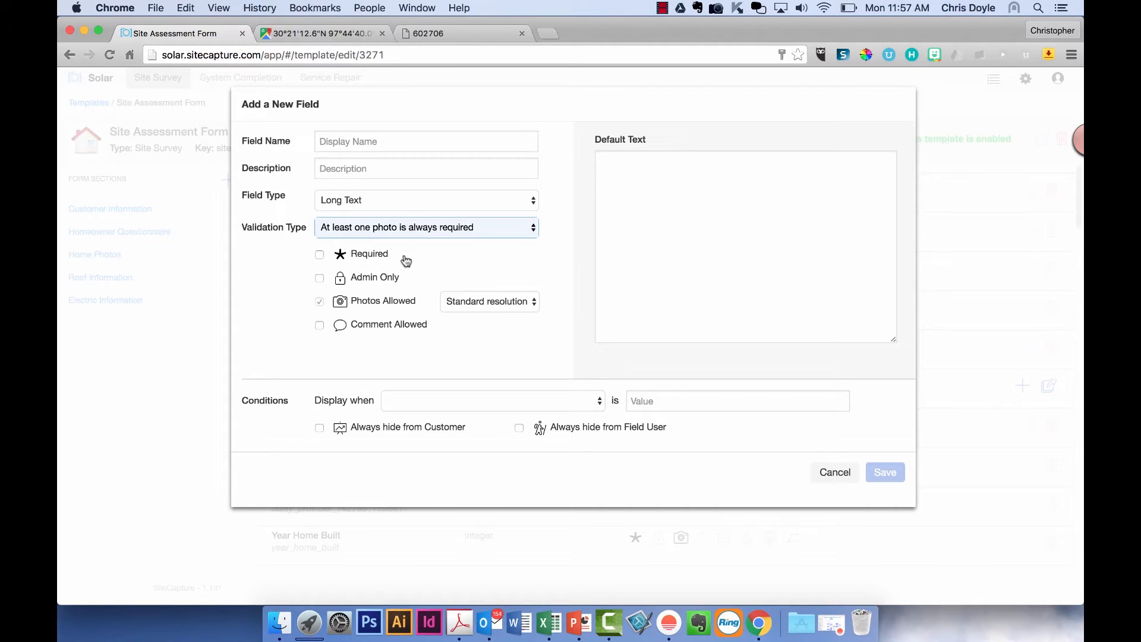
- Name the field 'Street Address' and make it a Text Field
left_click(408, 141)
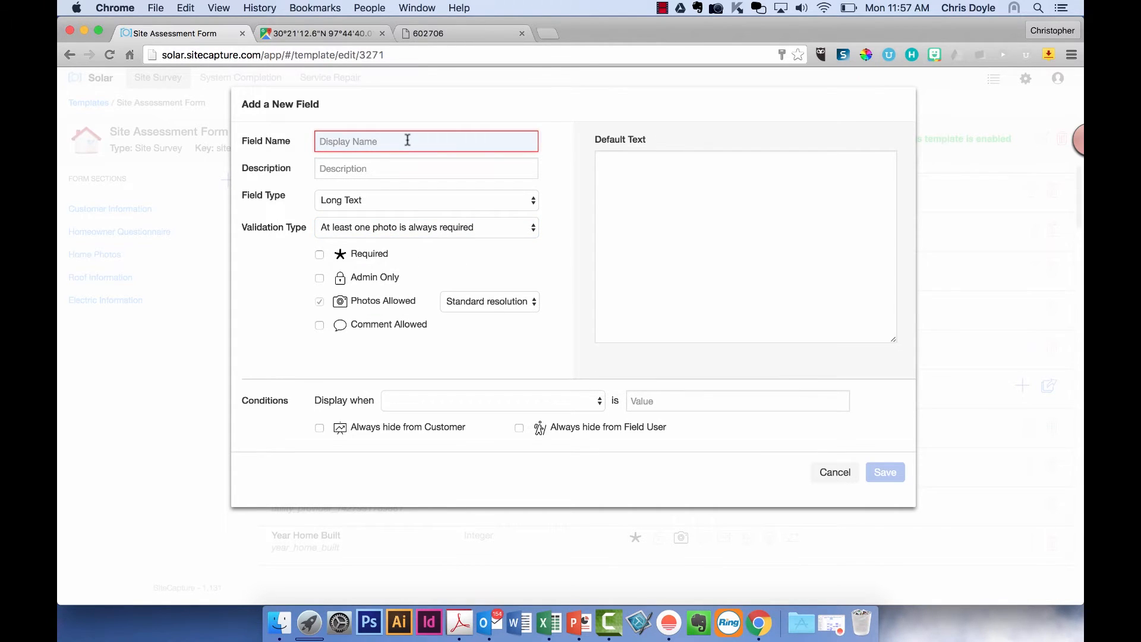
type("Fr")
key("BackSpace")
key("BackSpace")
type("Ad")
key("BackSpace")
key("BackSpace")
type("Street Address")
left_click(406, 200)
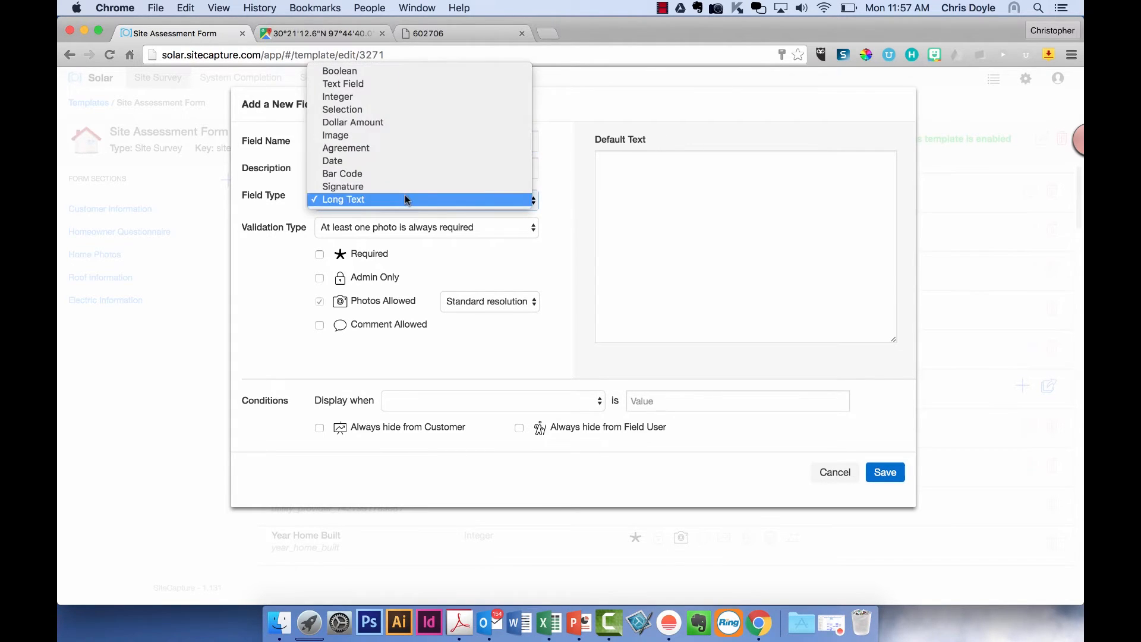
left_click(396, 84)
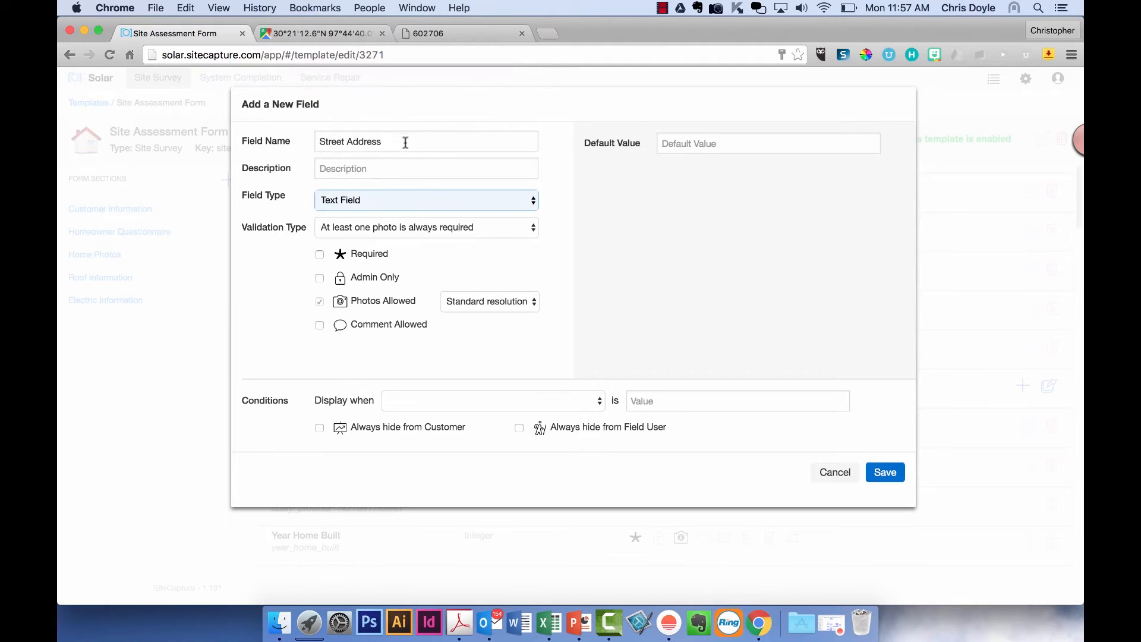
- Copy 'Street Address' into the description and mark the field required
left_click(402, 169)
left_click(395, 138)
left_click_drag(395, 139, 292, 142)
key("ctrl+c")
left_click(342, 168)
key("ctrl+v")
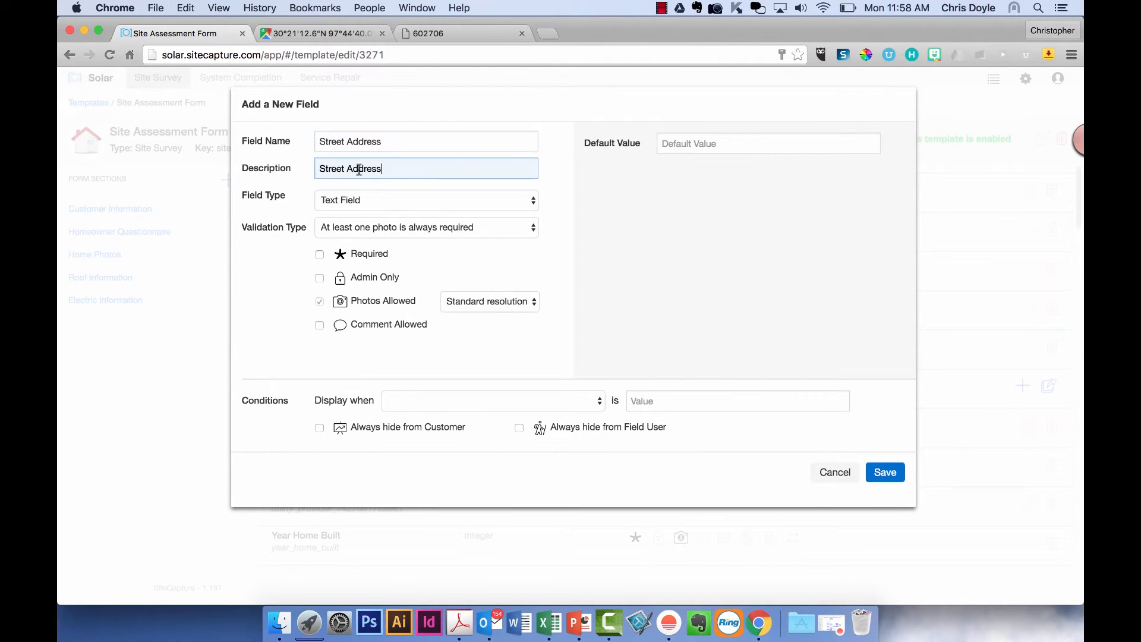
left_click(480, 112)
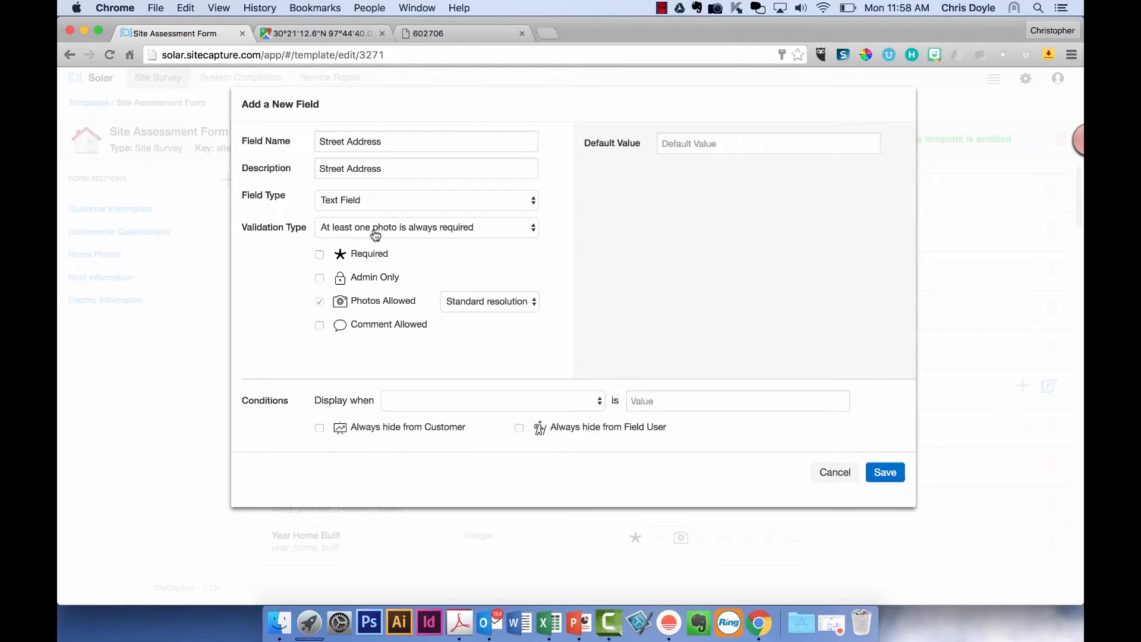
left_click(320, 256)
- Mark the field Admin Only, briefly requiring a photo and comment, keeping it a Text Field
left_click(414, 231)
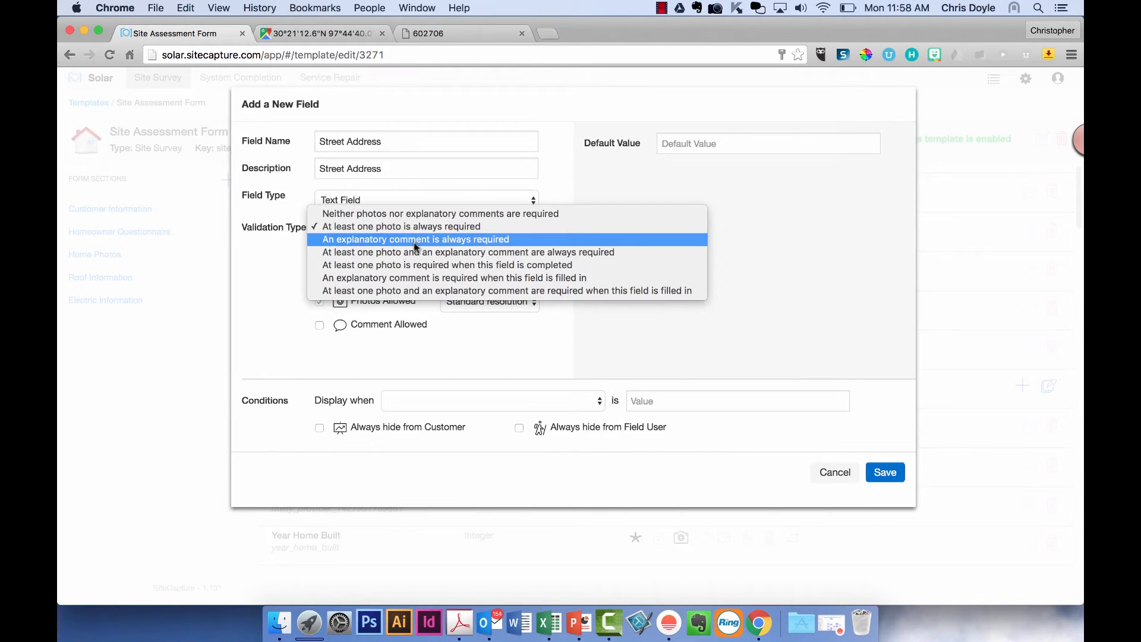
left_click(407, 291)
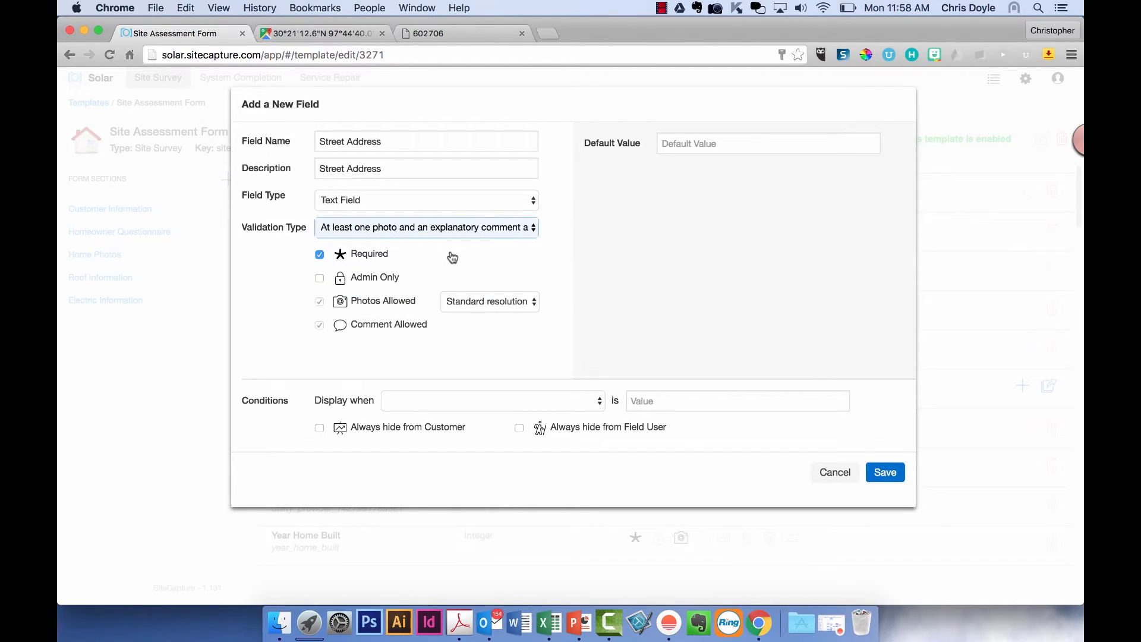
left_click(321, 279)
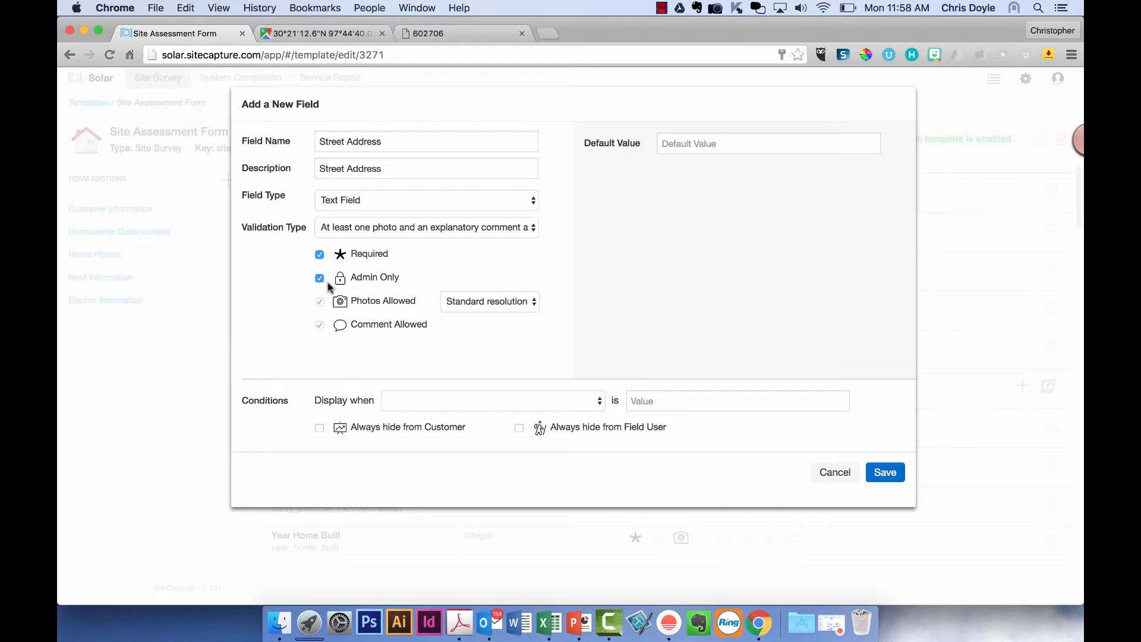
left_click(408, 165)
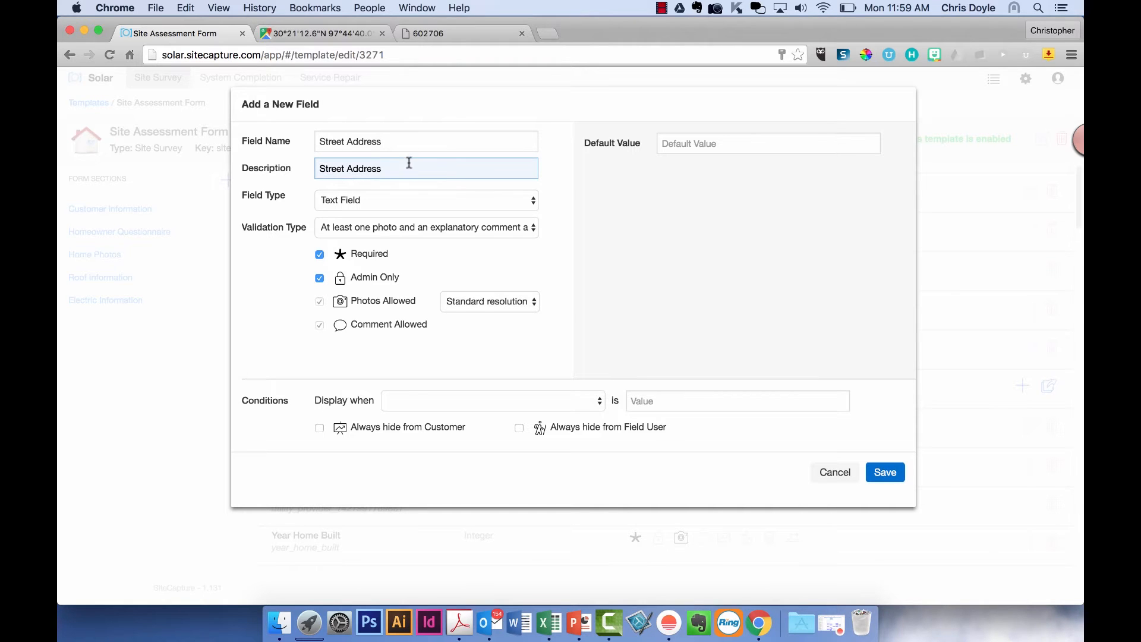
left_click(408, 143)
left_click(400, 204)
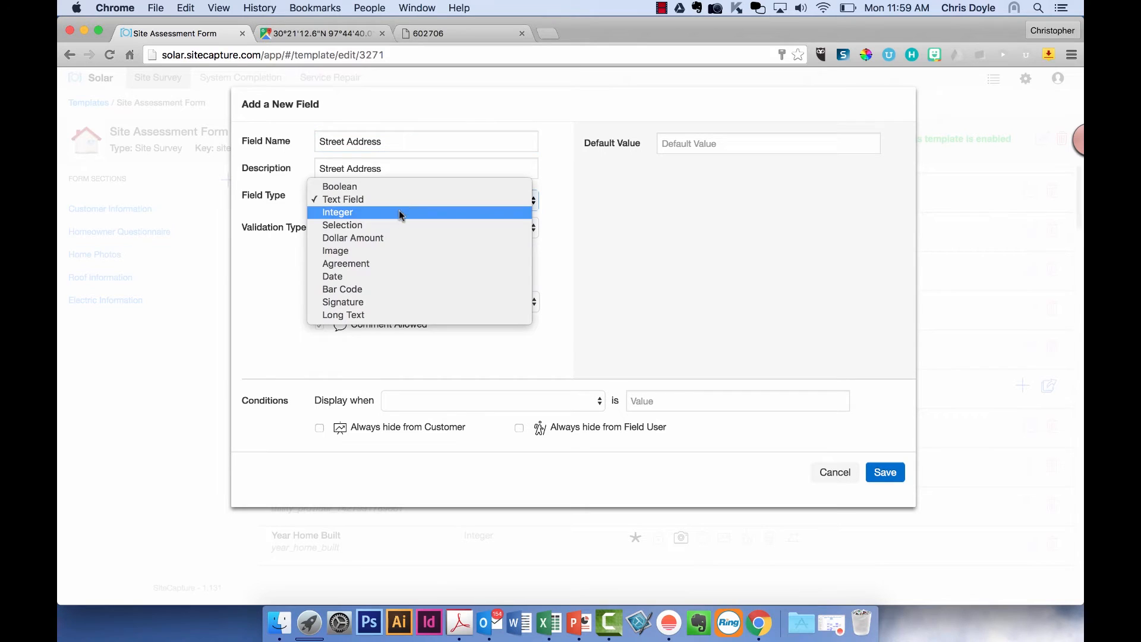
left_click(566, 263)
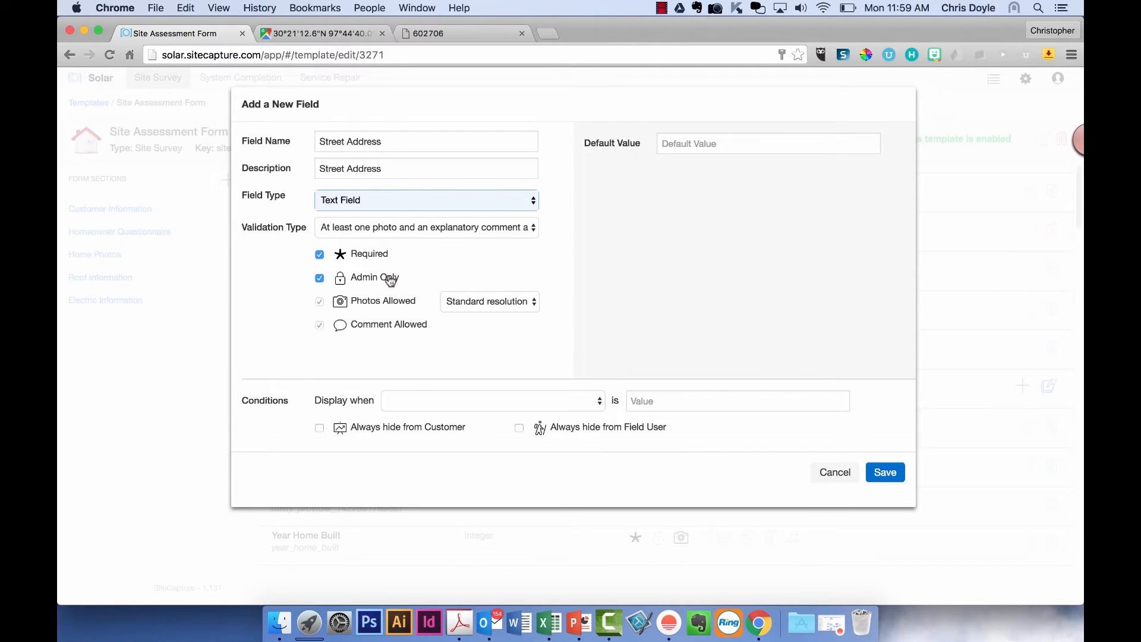
left_click(426, 278)
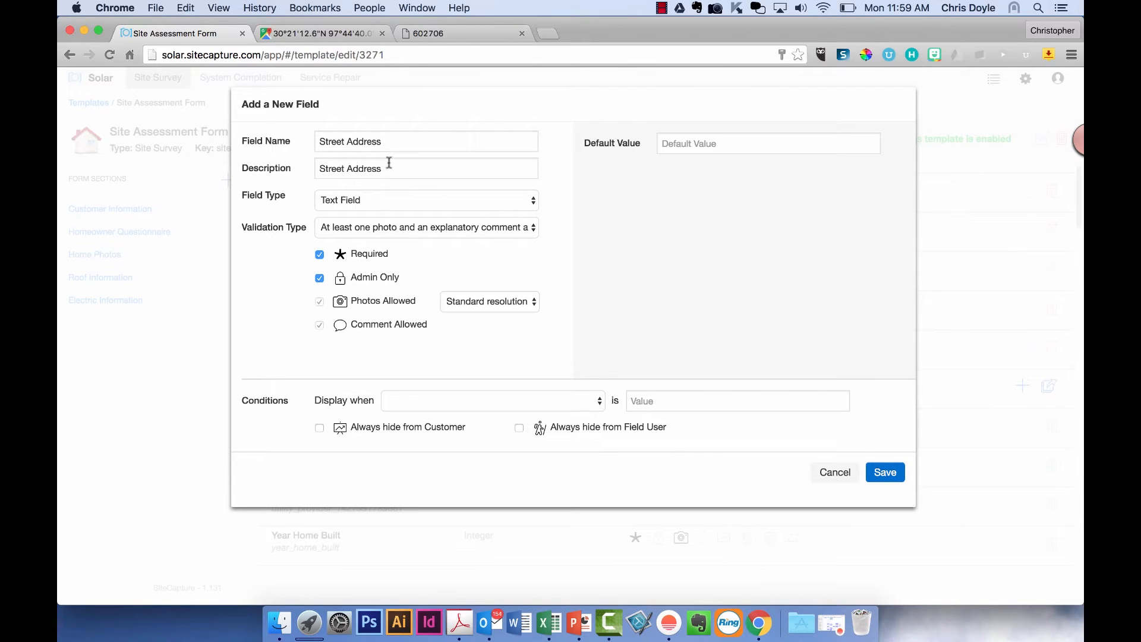
- Require only at least one photo, disallow comments, and keep Standard photo resolution
left_click(370, 227)
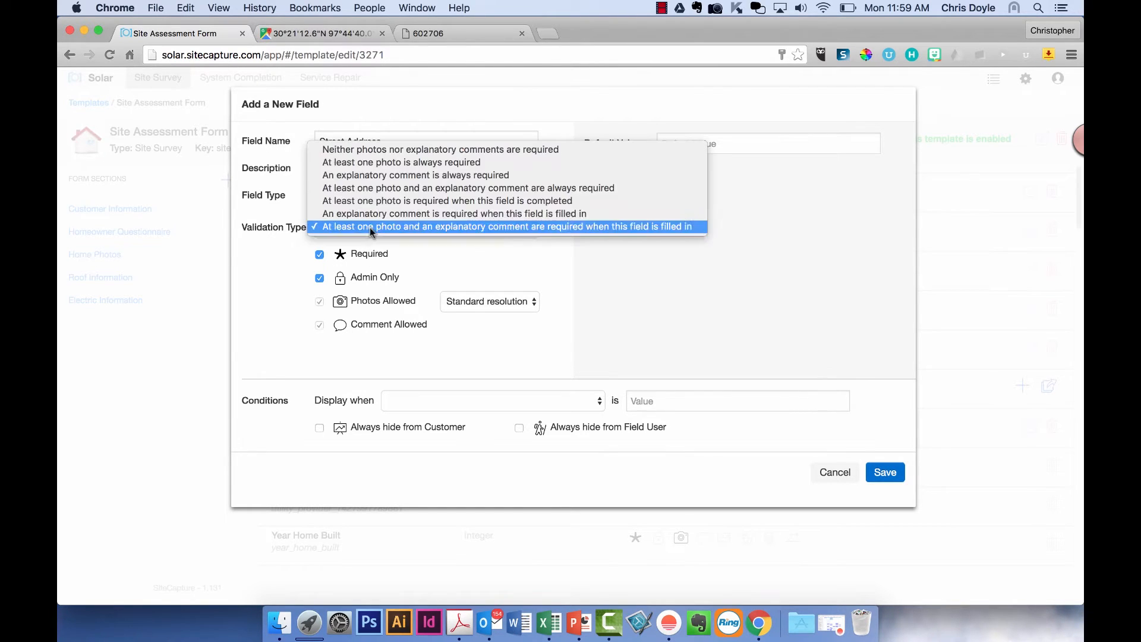
left_click(373, 164)
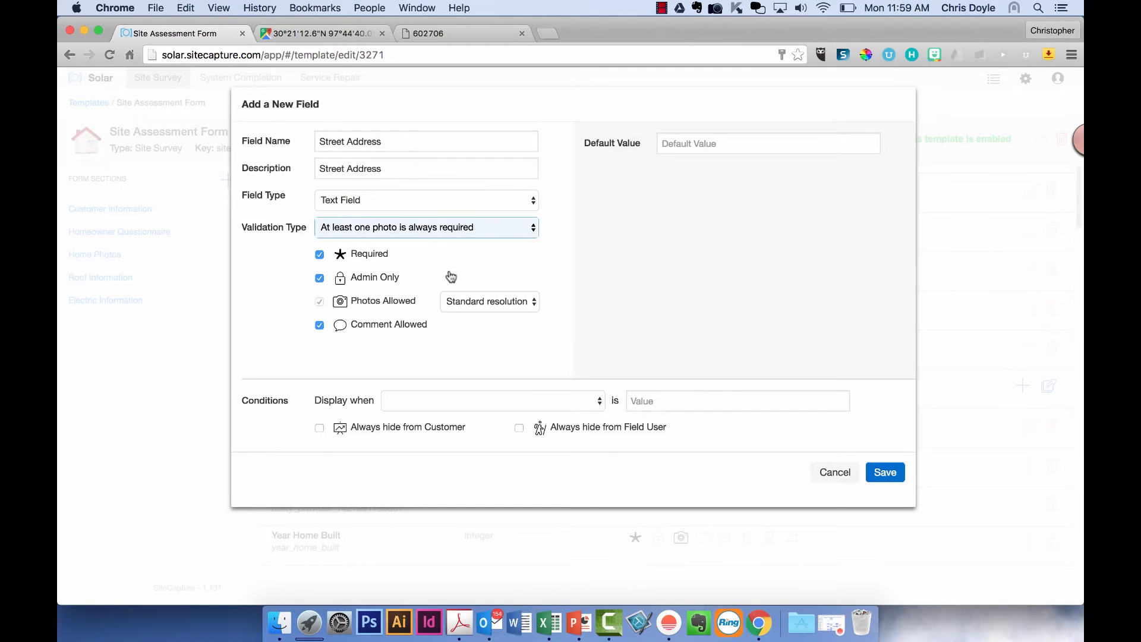
left_click(319, 325)
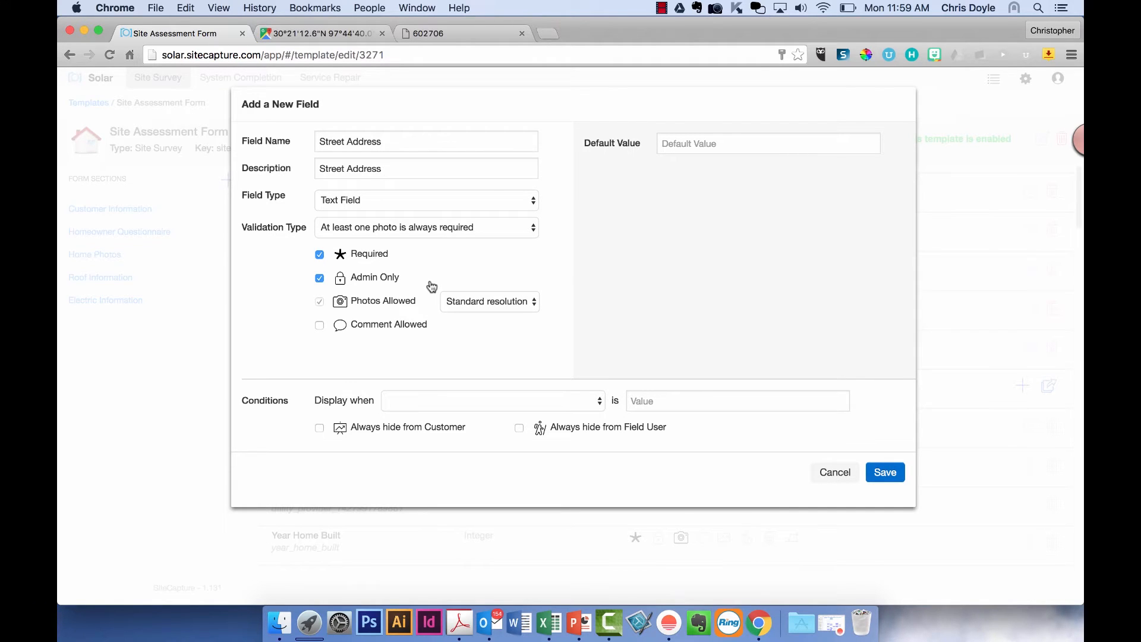
left_click(466, 307)
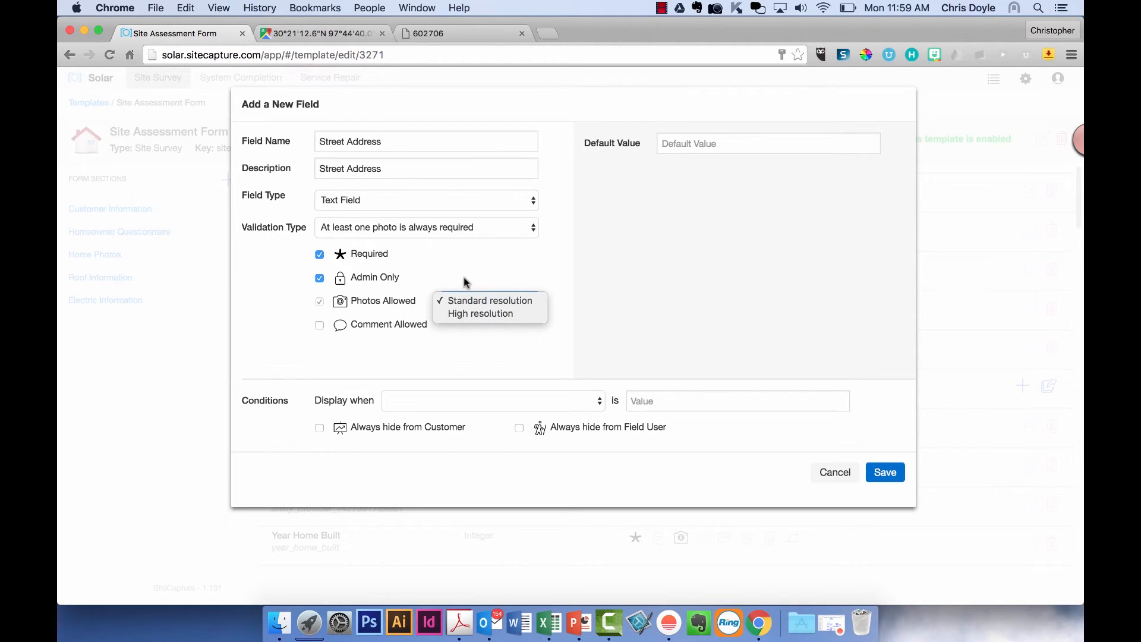
left_click(464, 278)
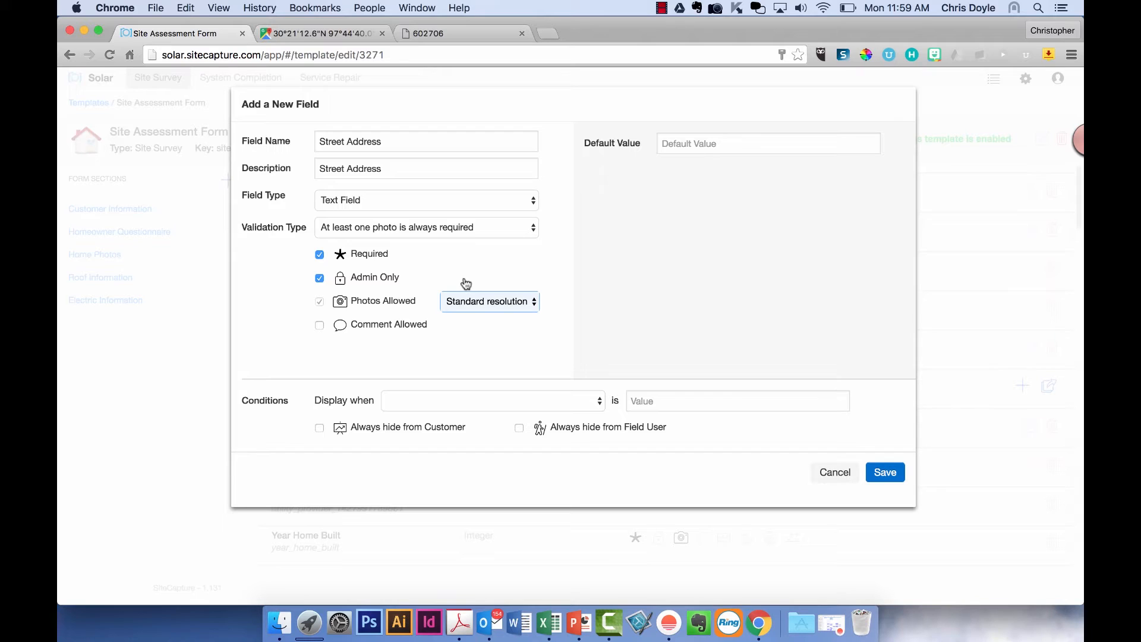
left_click(470, 304)
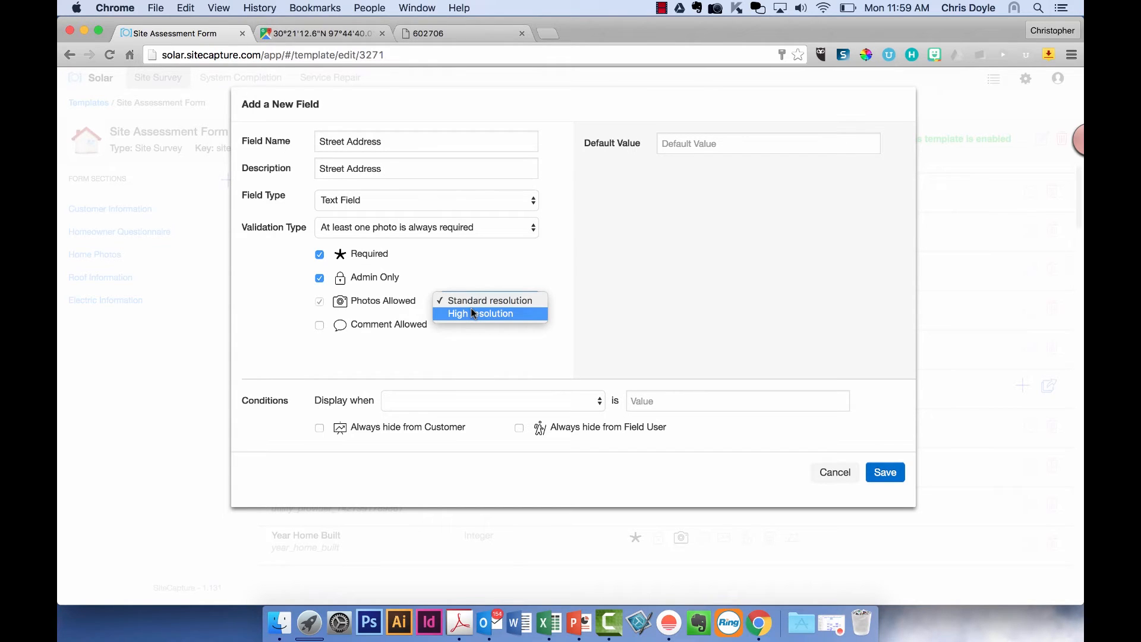
left_click(471, 309)
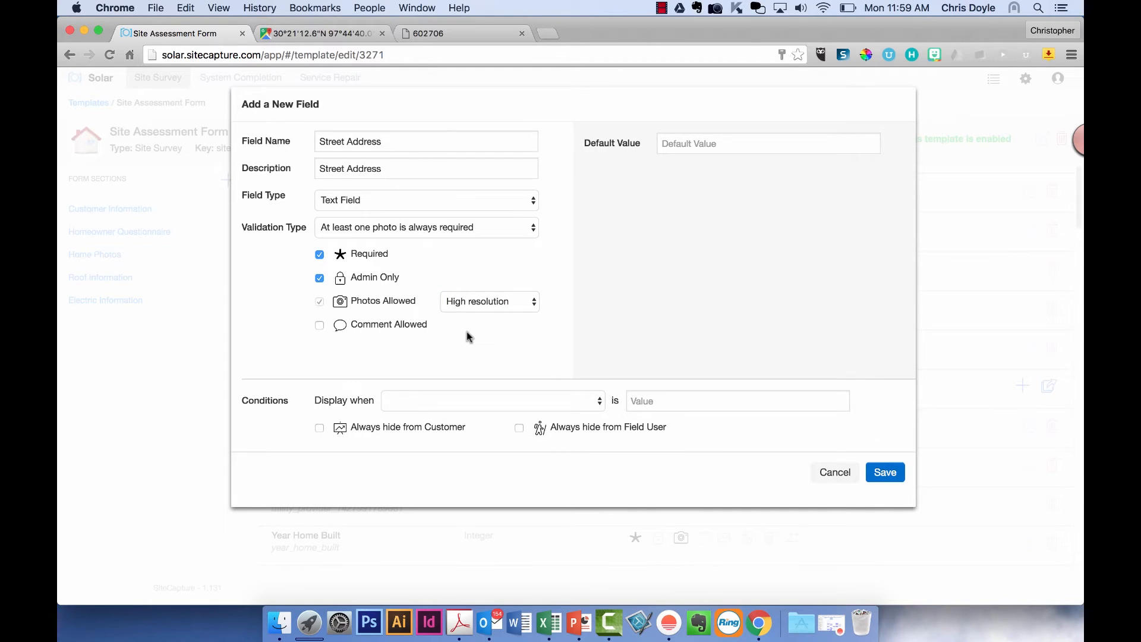
left_click(476, 307)
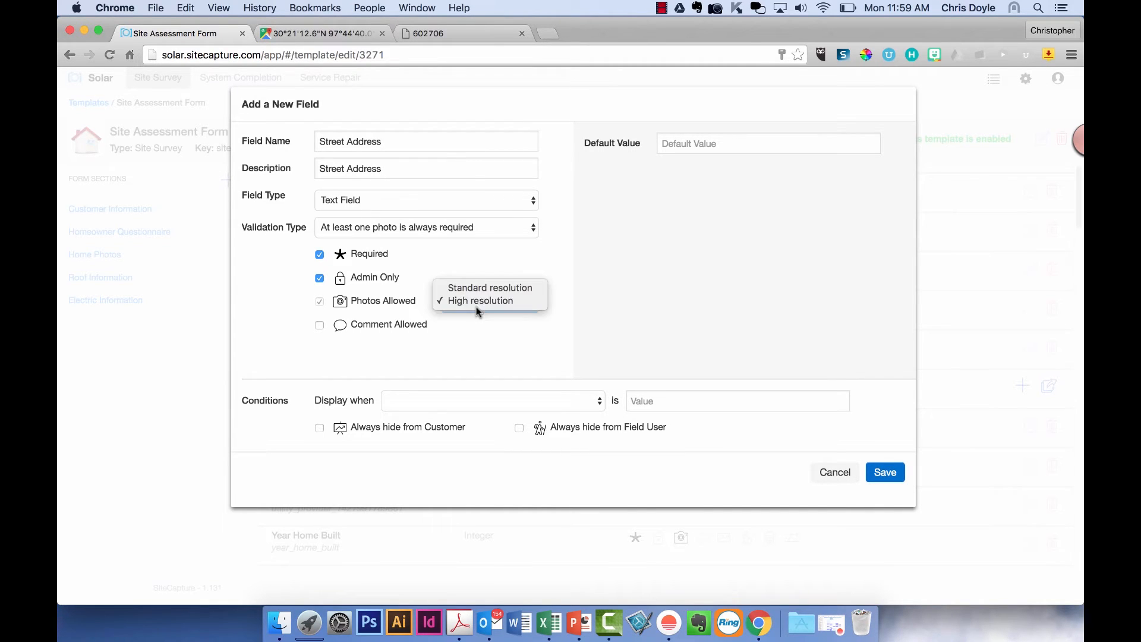
left_click(475, 291)
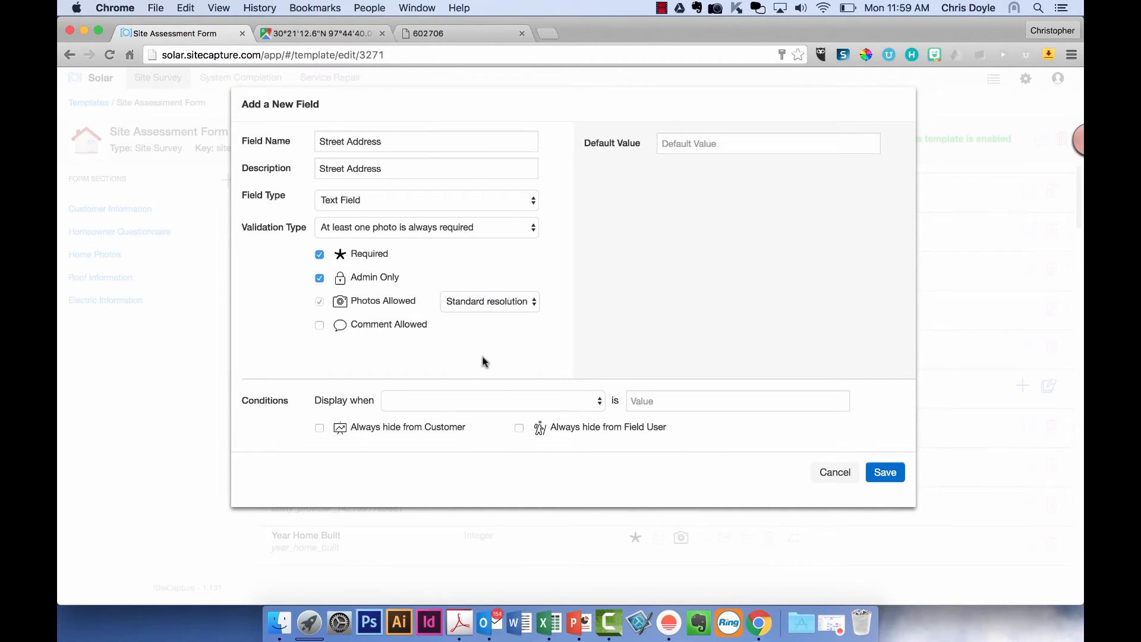
- Add the condition Customer Address is 'Yes', then cancel the new field unsaved
left_click(491, 411)
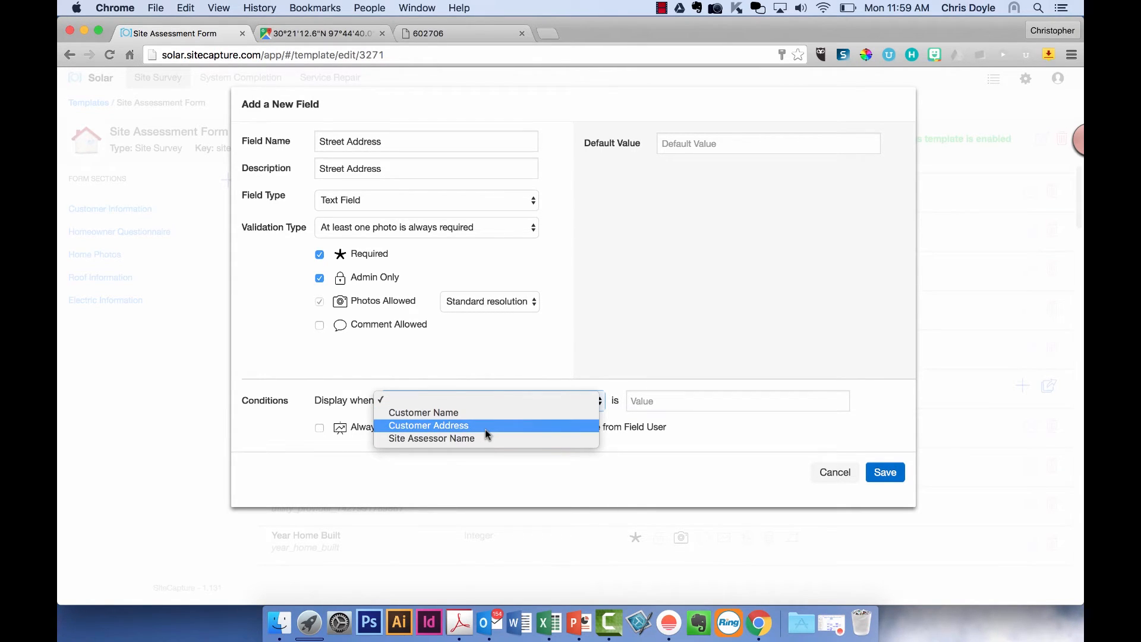
left_click(485, 429)
left_click(682, 401)
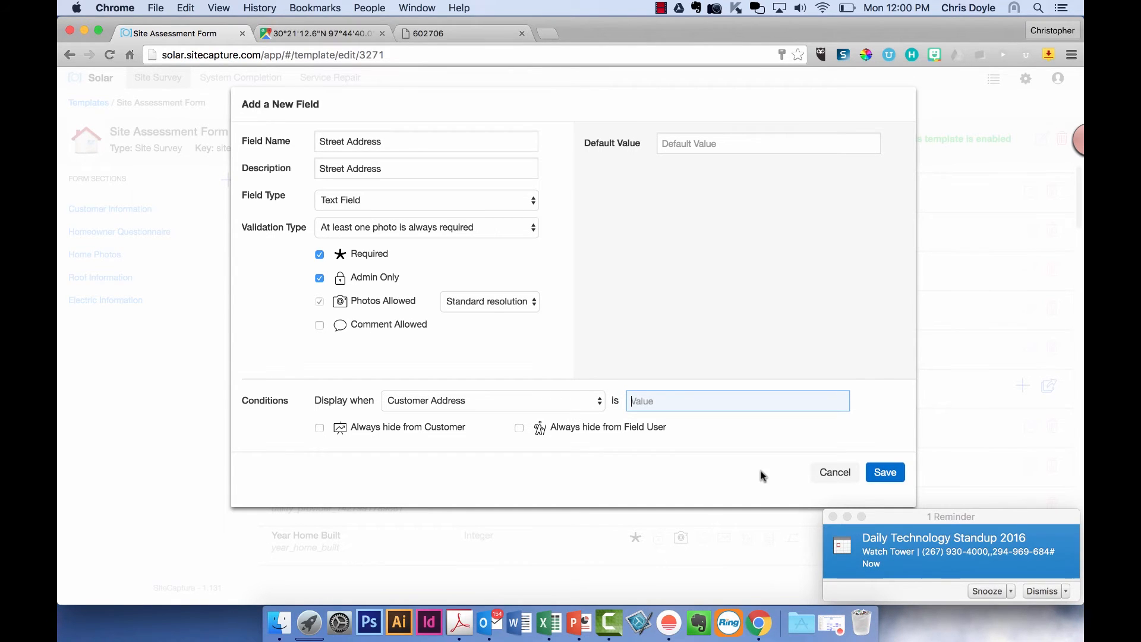
left_click(1041, 591)
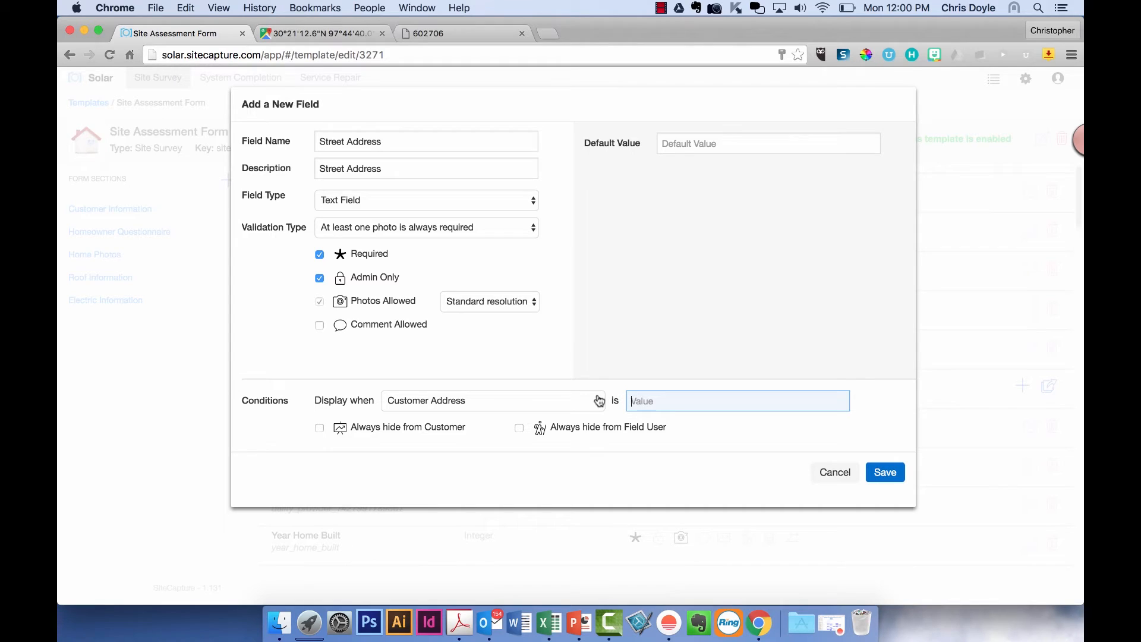
type("Yes")
left_click(642, 442)
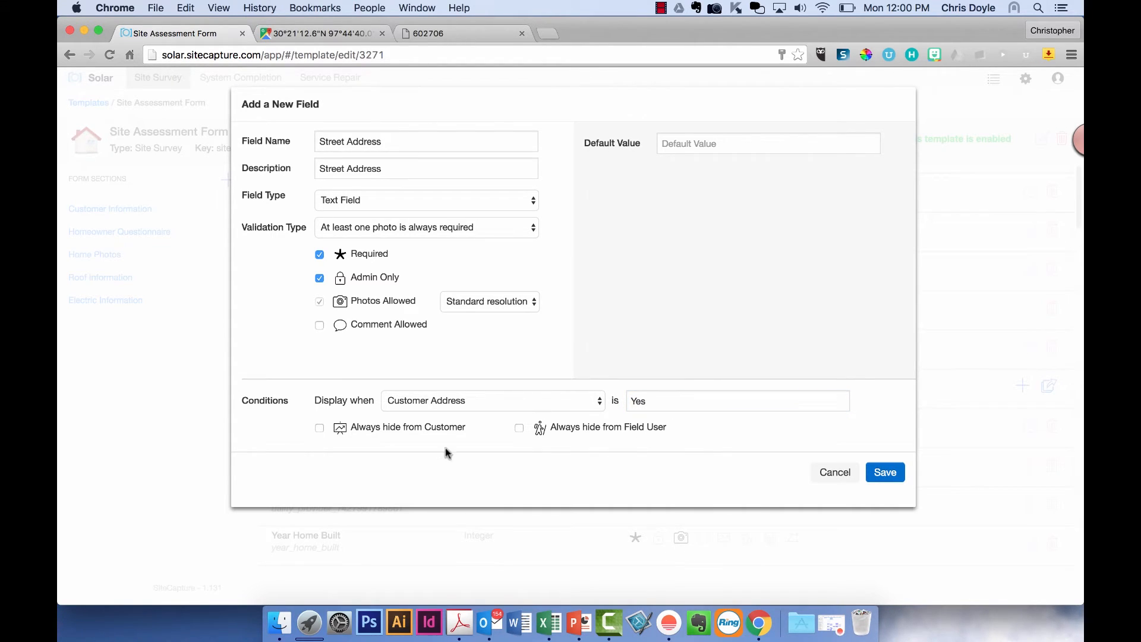
left_click(821, 465)
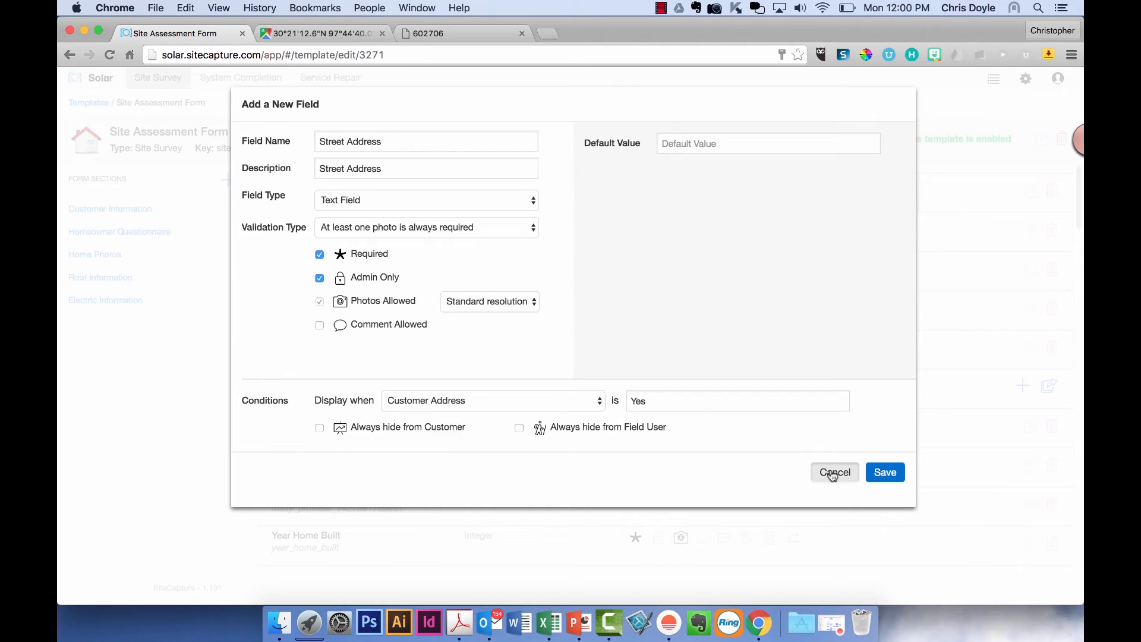
- Drag the Assessment Date row slightly within Customer Information to save the field order
scroll(895, 417, "down", 3)
scroll(895, 416, "up", 4)
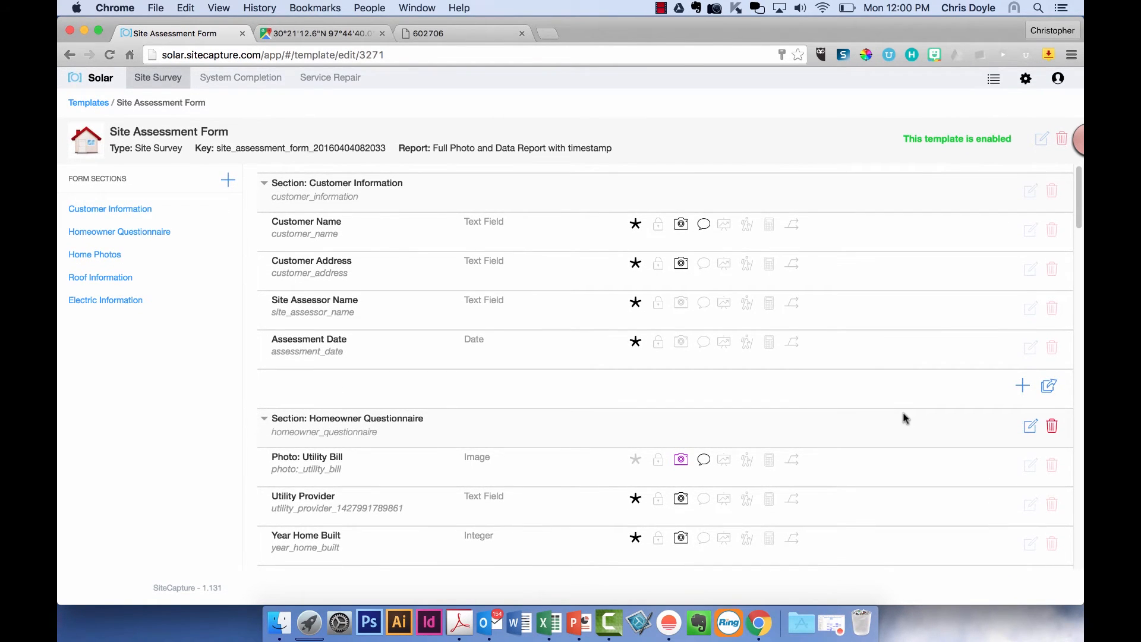
scroll(902, 417, "down", 4)
scroll(900, 416, "up", 4)
mouse_move(262, 348)
left_mouse_down()
mouse_move(260, 304)
mouse_move(259, 345)
left_mouse_up()
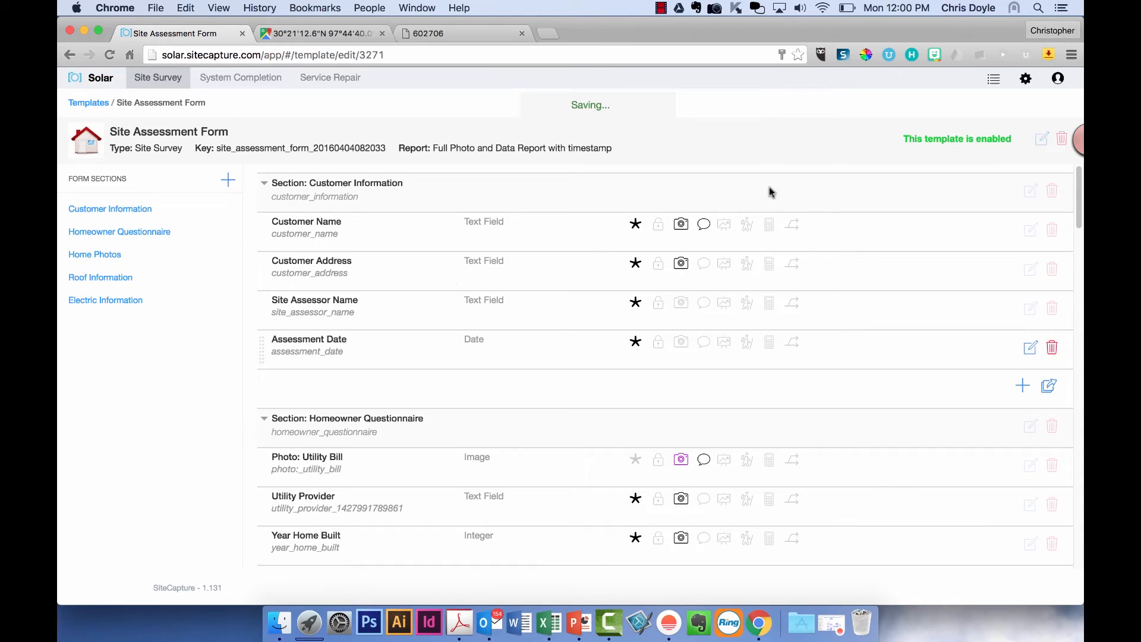
left_click(1042, 140)
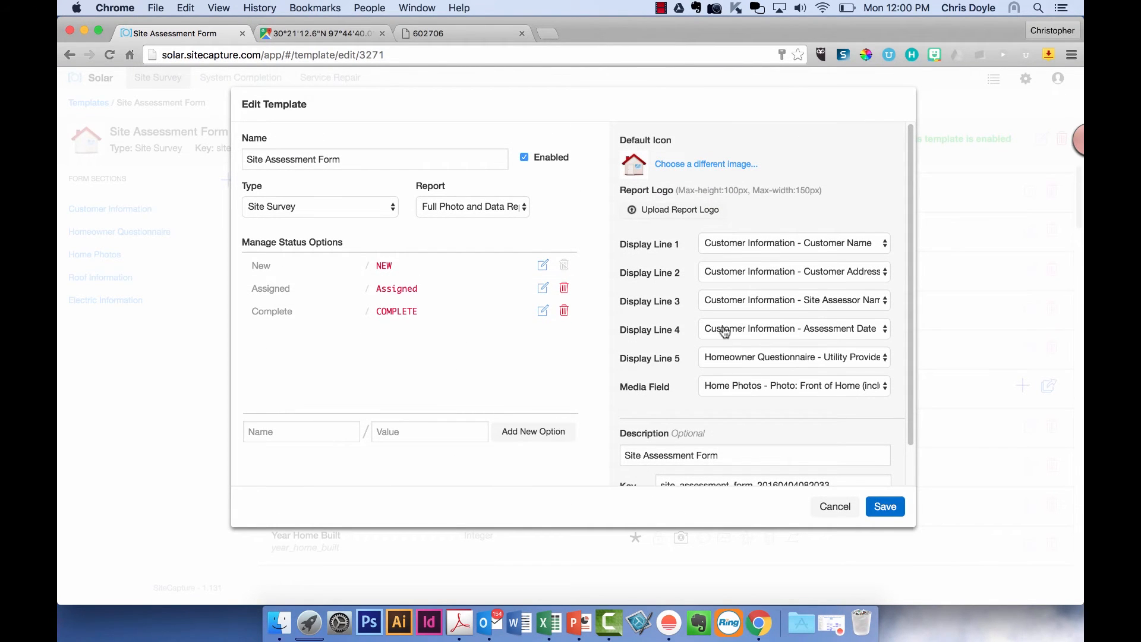
left_click(363, 156)
left_click(344, 206)
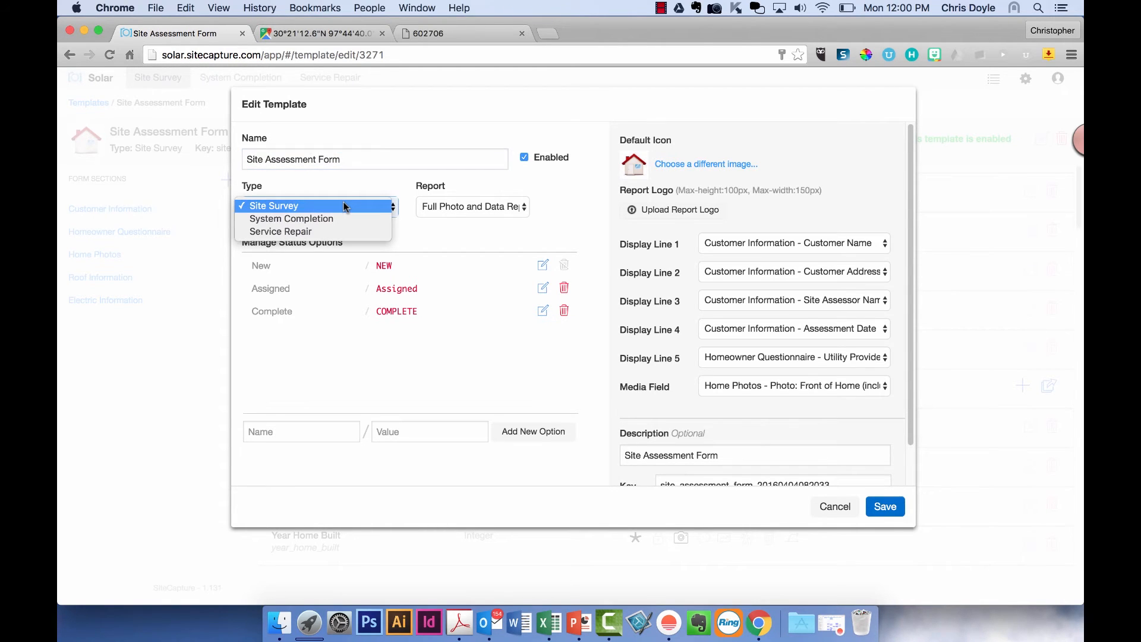
left_click(348, 186)
left_click(449, 208)
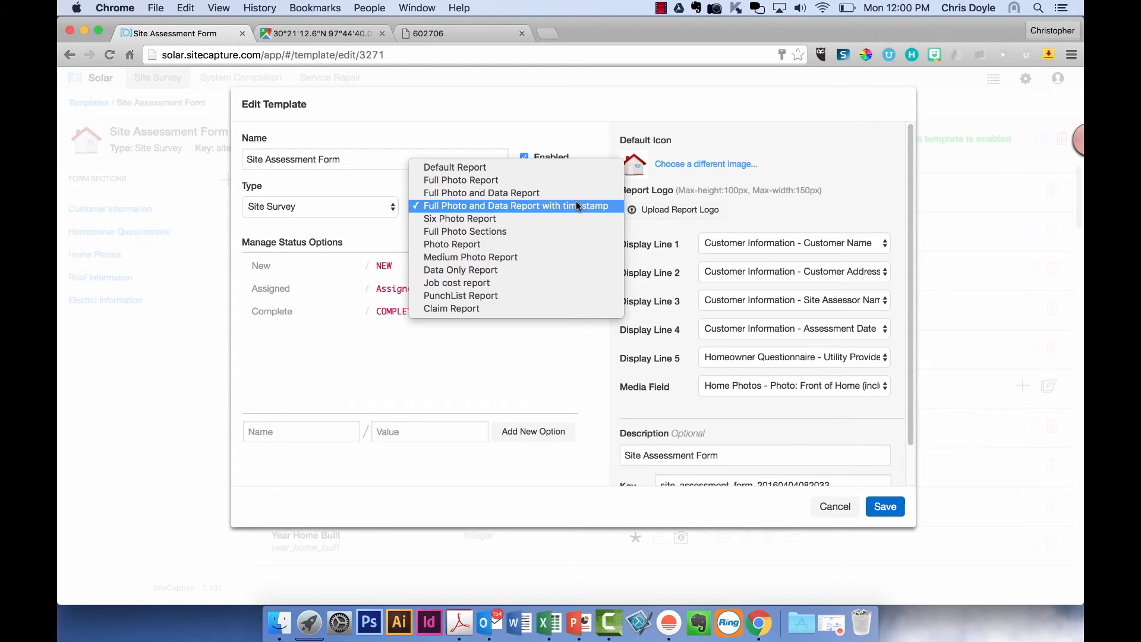
left_click(512, 128)
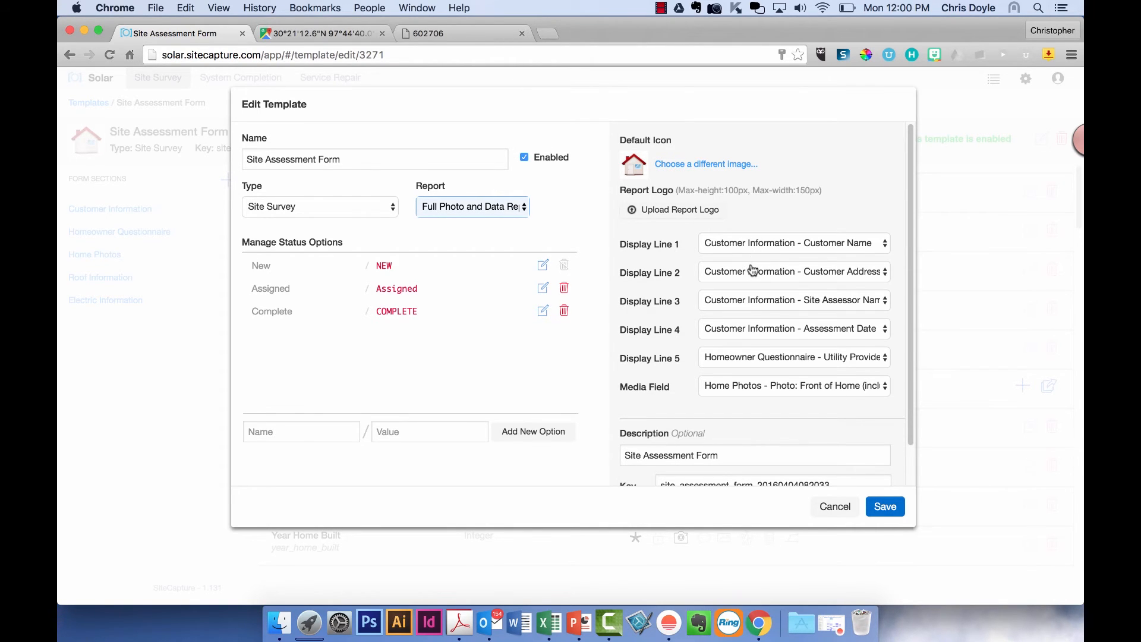
left_click(743, 361)
left_click(742, 359)
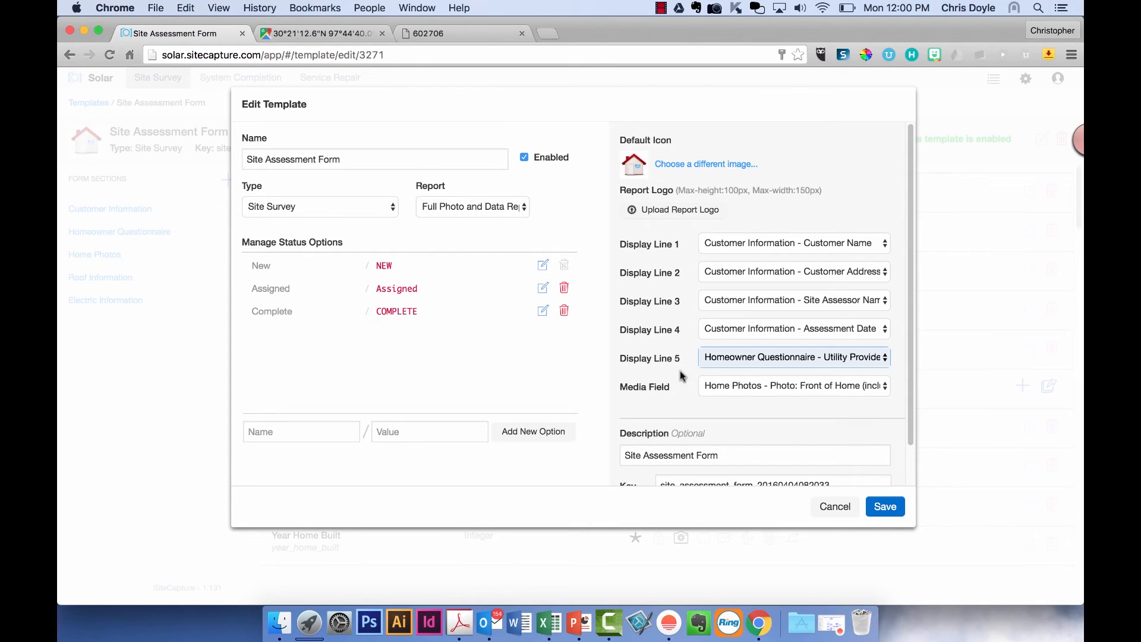
left_click(725, 392)
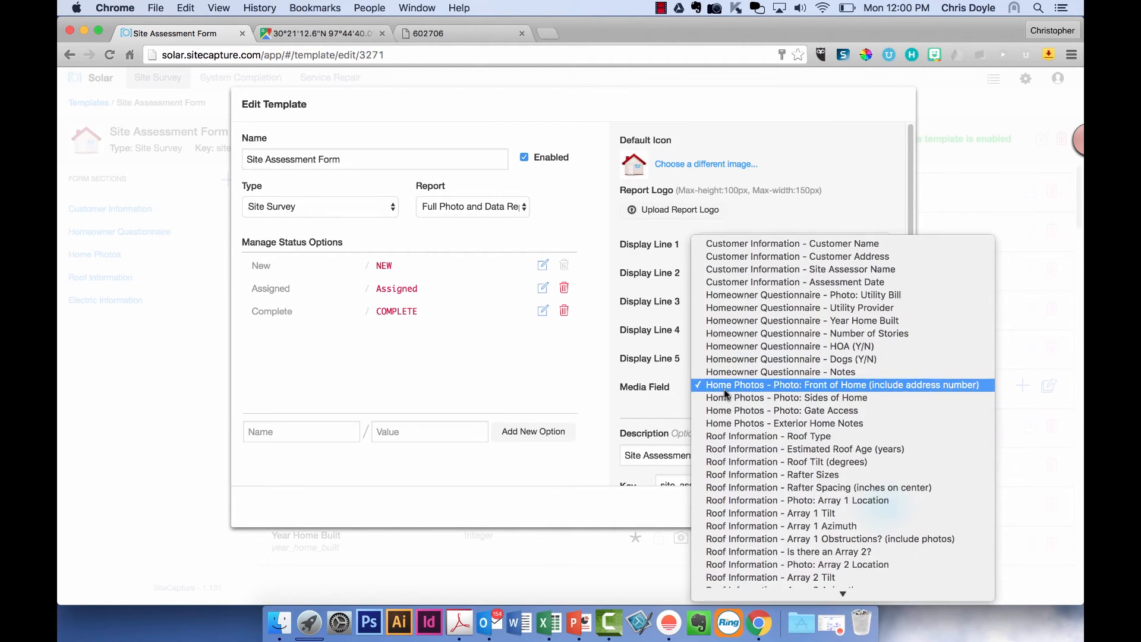
left_click(724, 390)
left_click(730, 420)
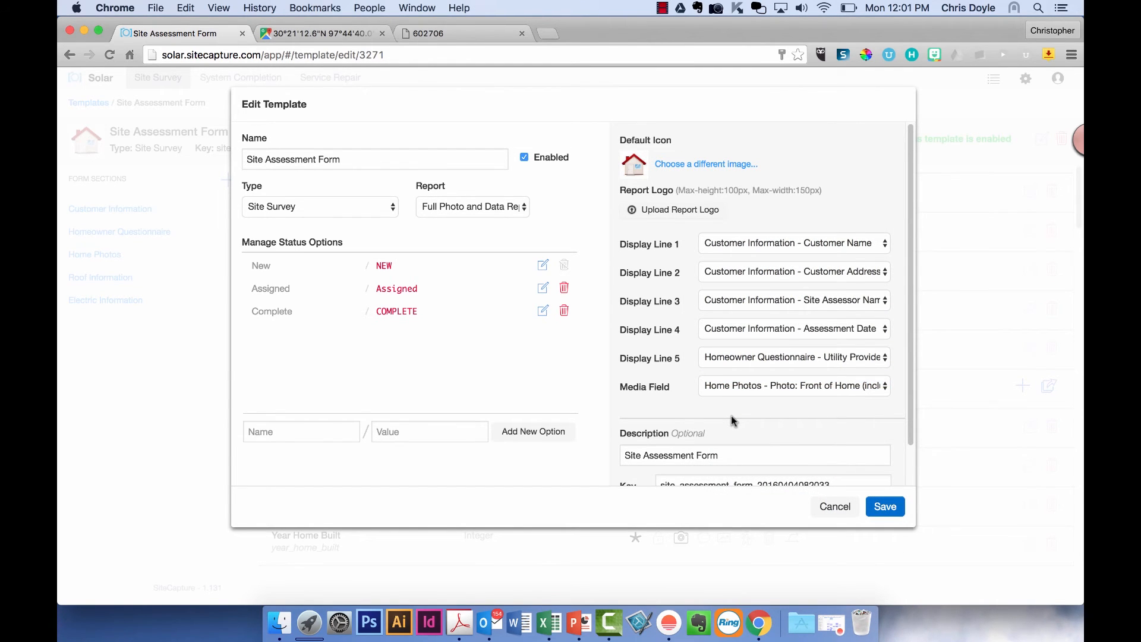
scroll(732, 416, "down", 3)
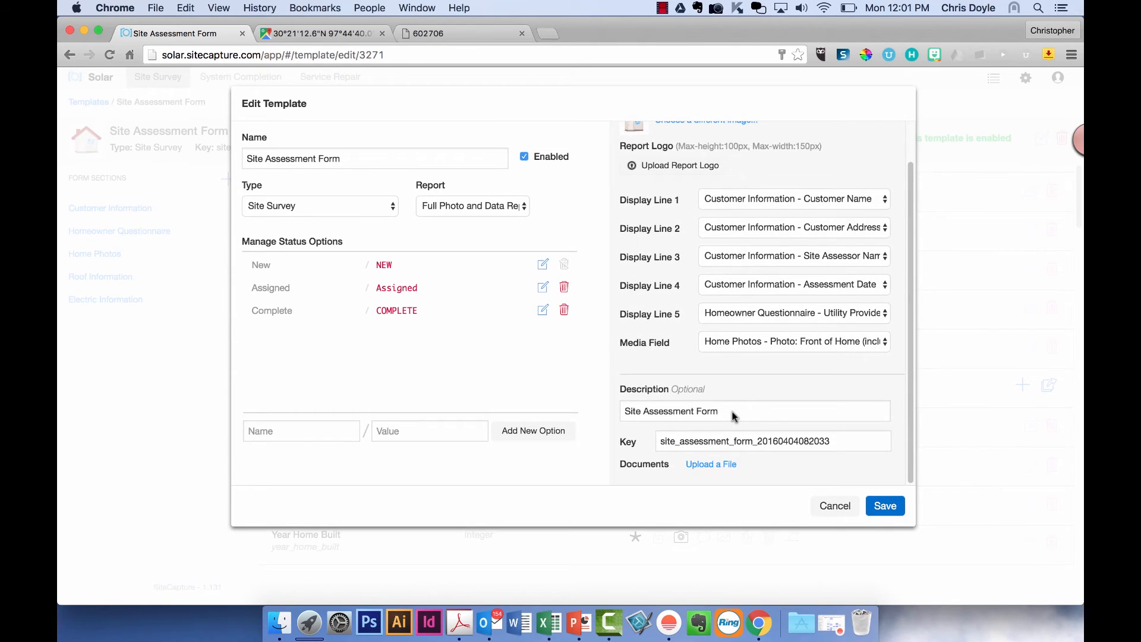
scroll(732, 416, "up", 3)
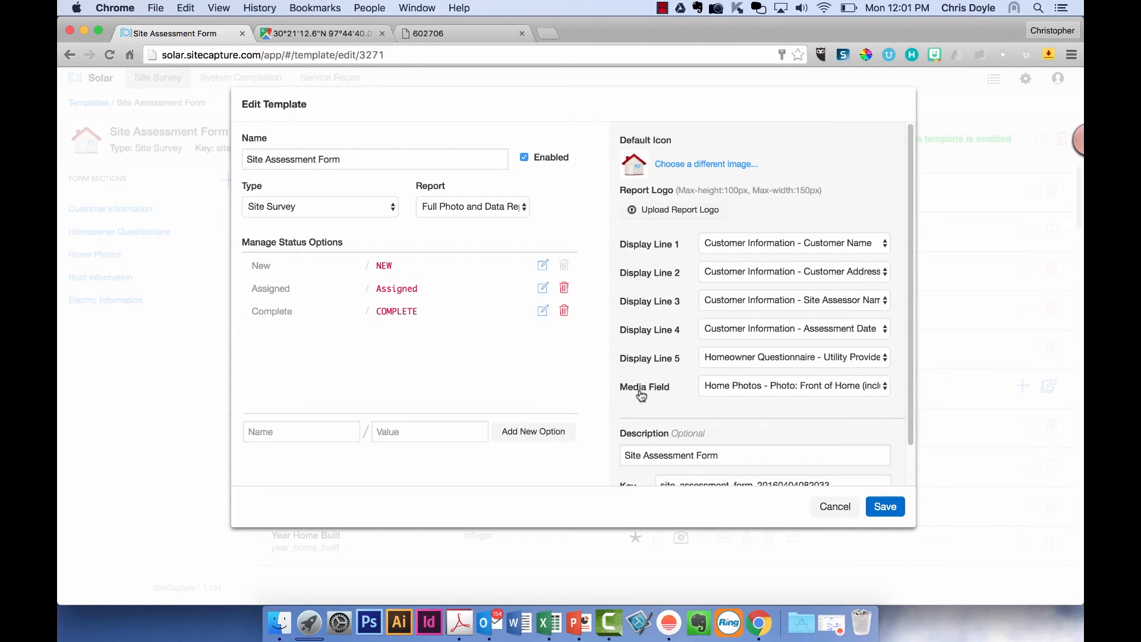
scroll(673, 395, "down", 2)
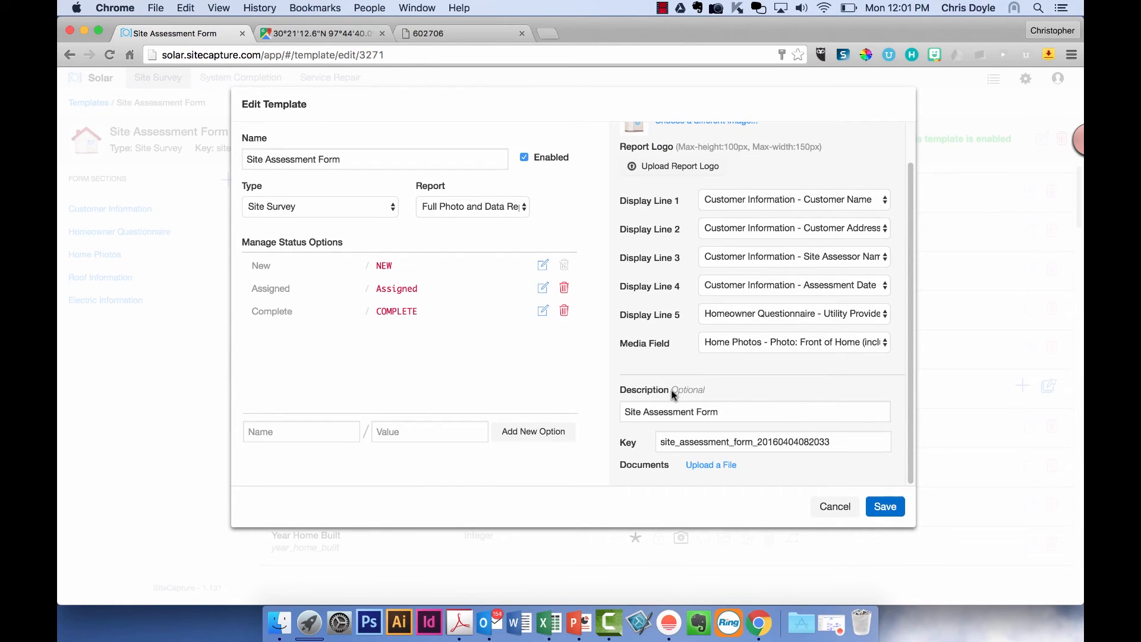
left_click(833, 508)
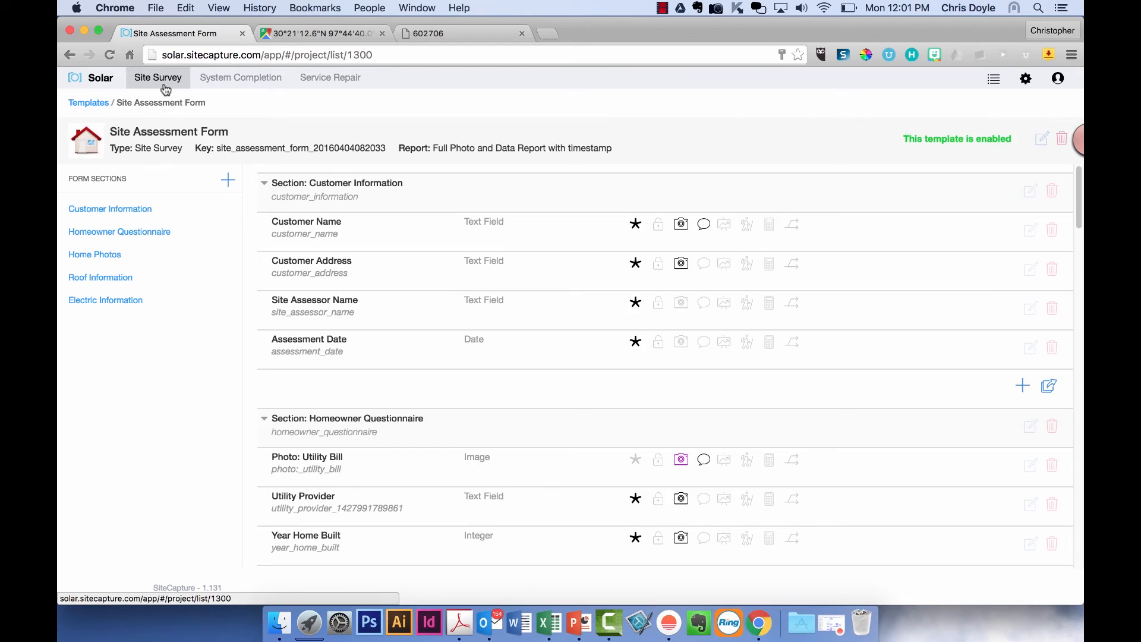
- Open the Users admin page, starting a new user but cancelling it
left_click(159, 79)
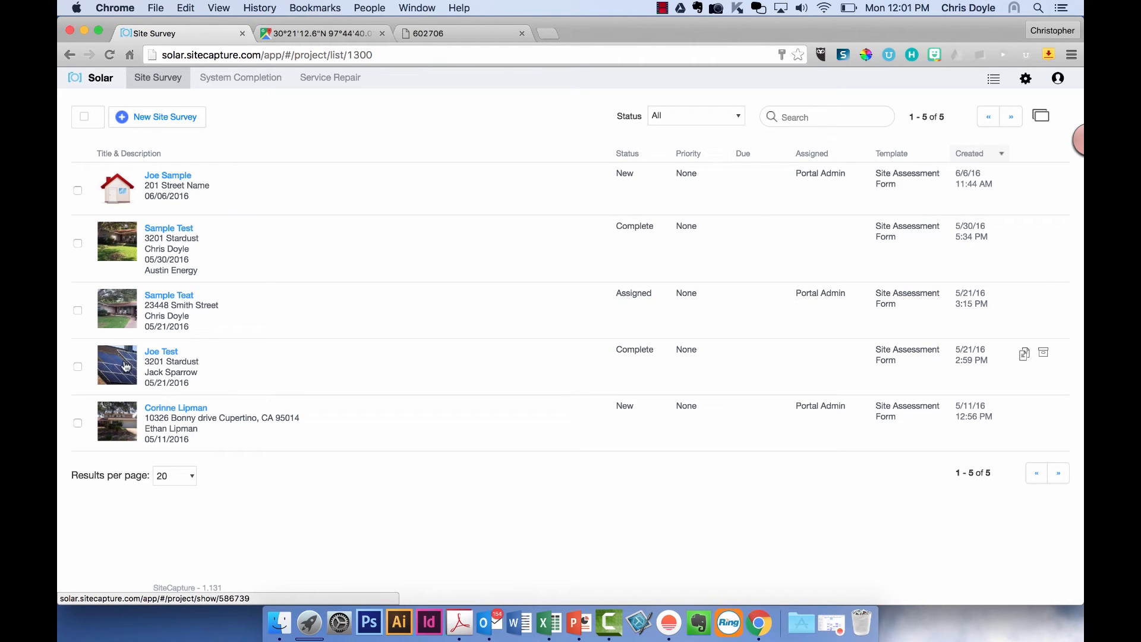
left_click(1026, 81)
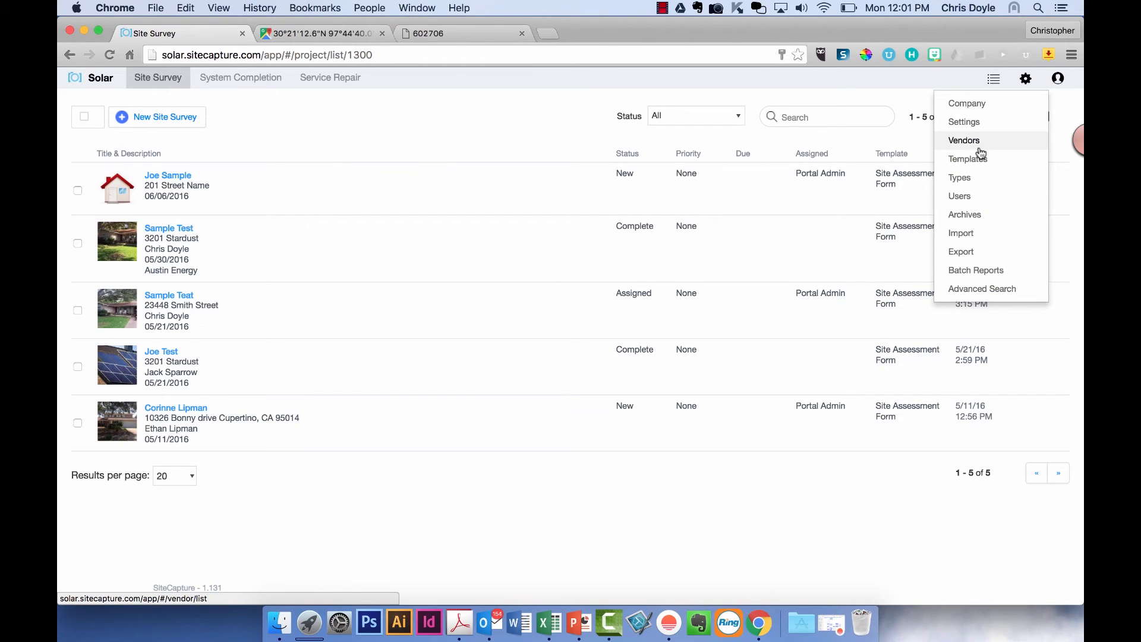
left_click(970, 196)
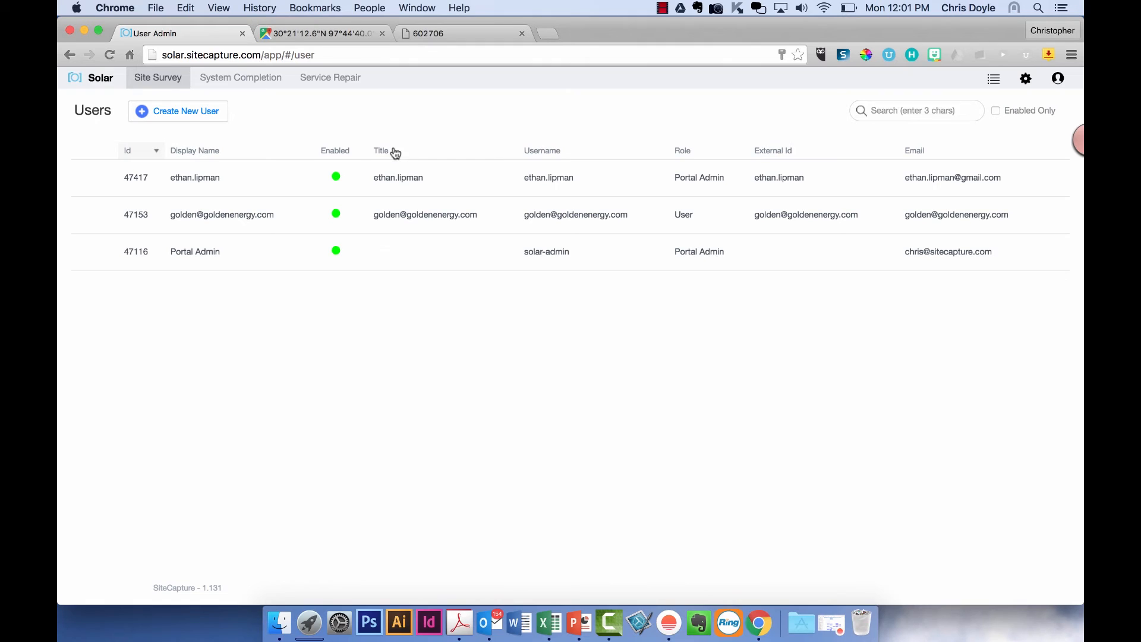
left_click(186, 112)
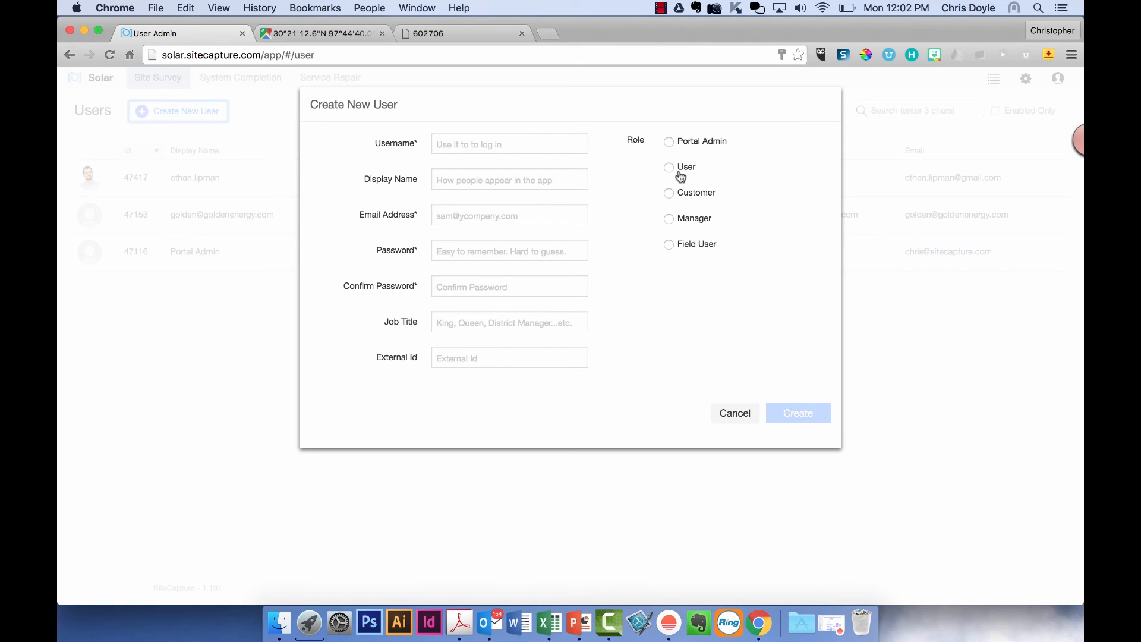
left_click(736, 411)
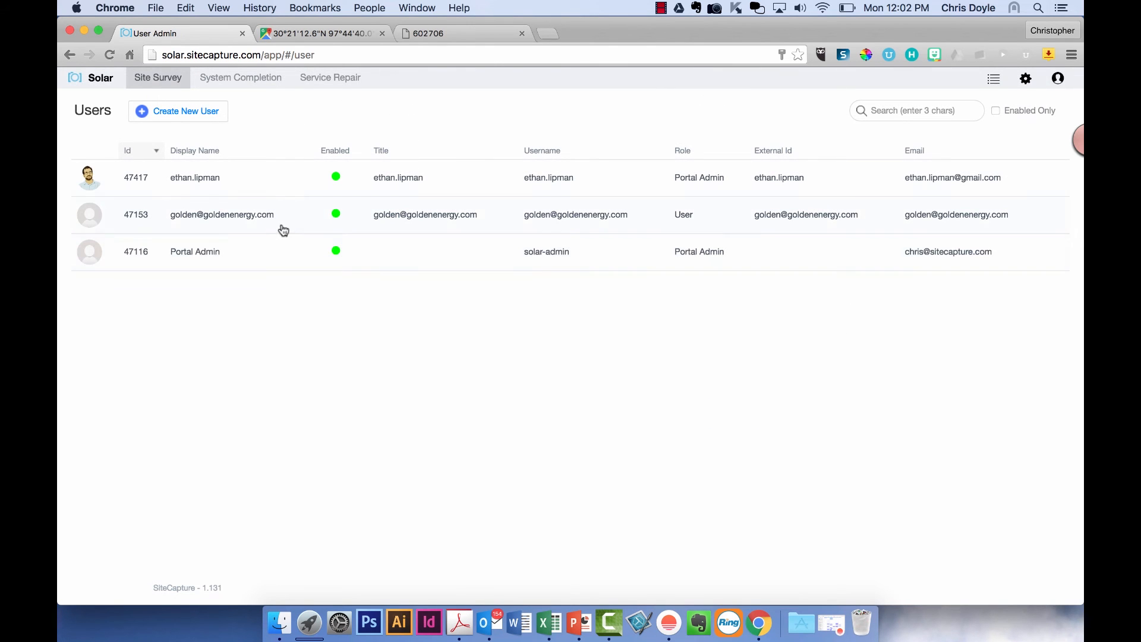
- Drop 'access to all types' for the User-role account, grant only System Completion, and save
left_click(284, 228)
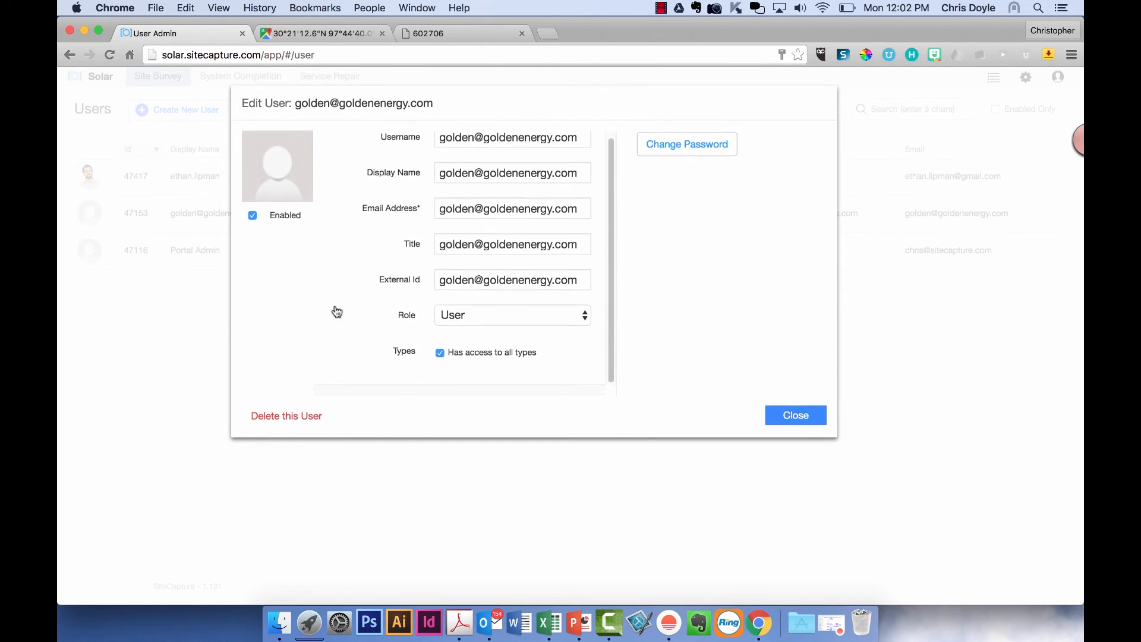
left_click(438, 355)
scroll(436, 354, "down", 5)
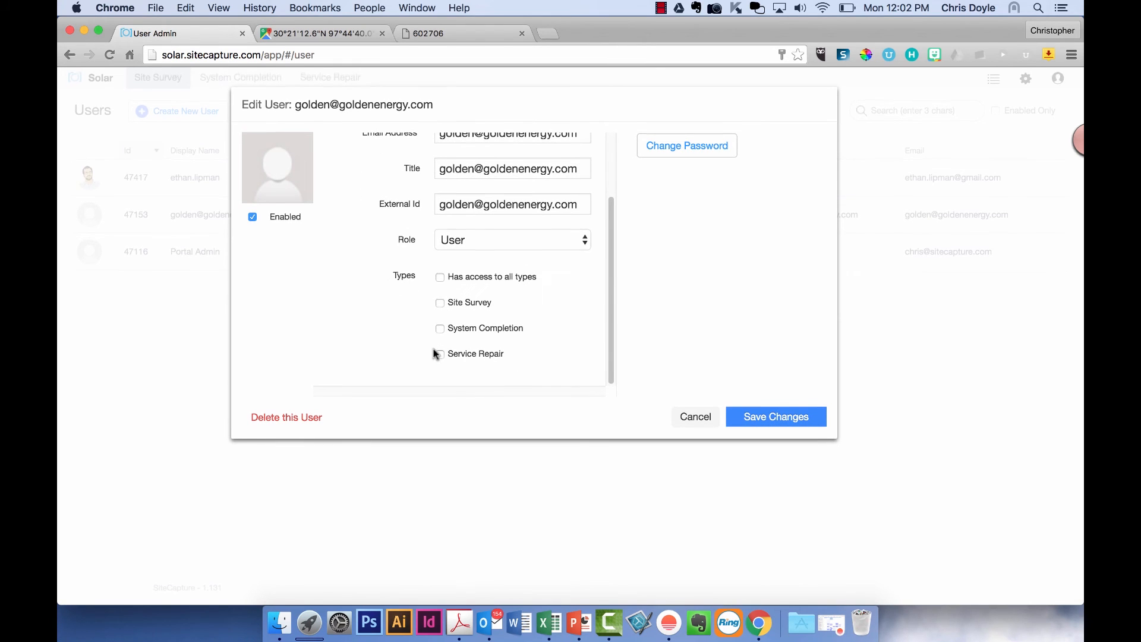
left_click(440, 328)
scroll(414, 249, "up", 3)
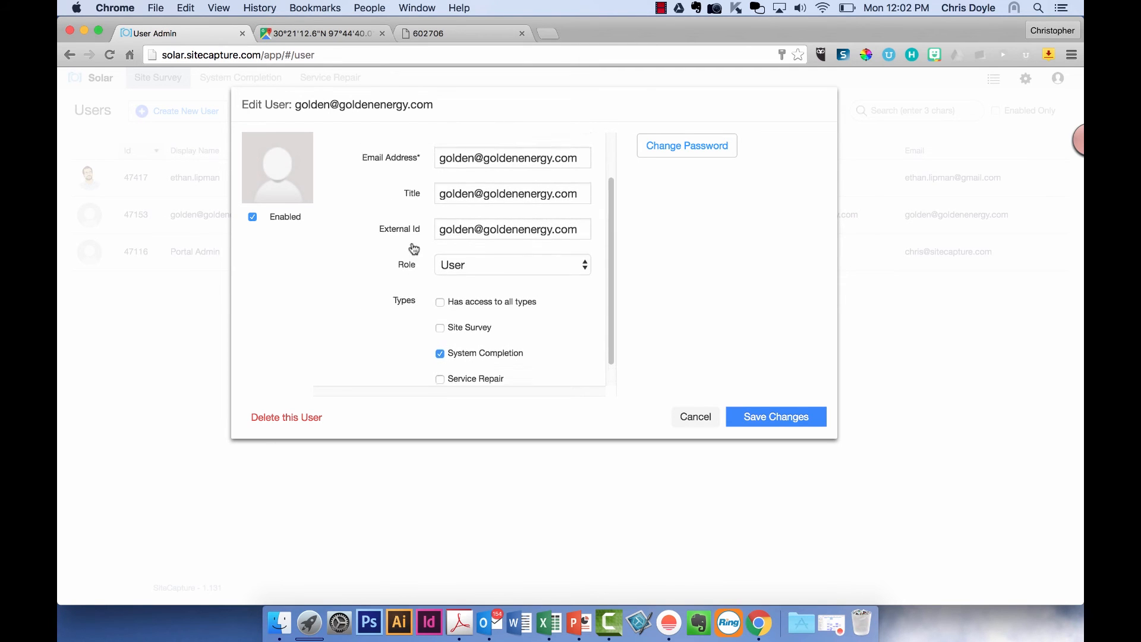
scroll(467, 293, "down", 2)
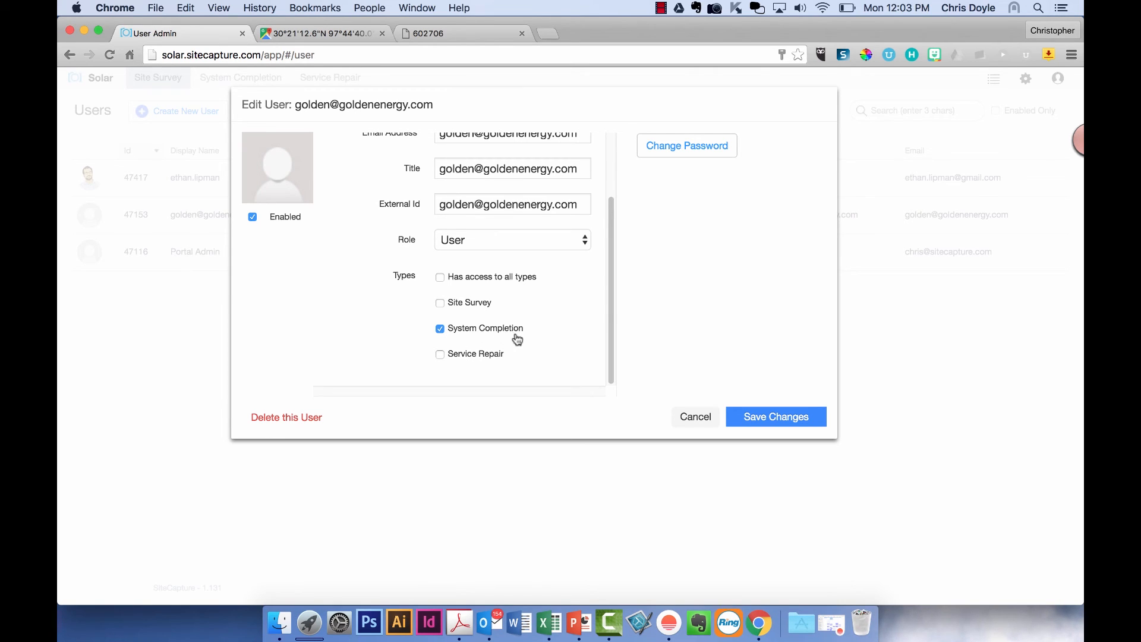
left_click(773, 425)
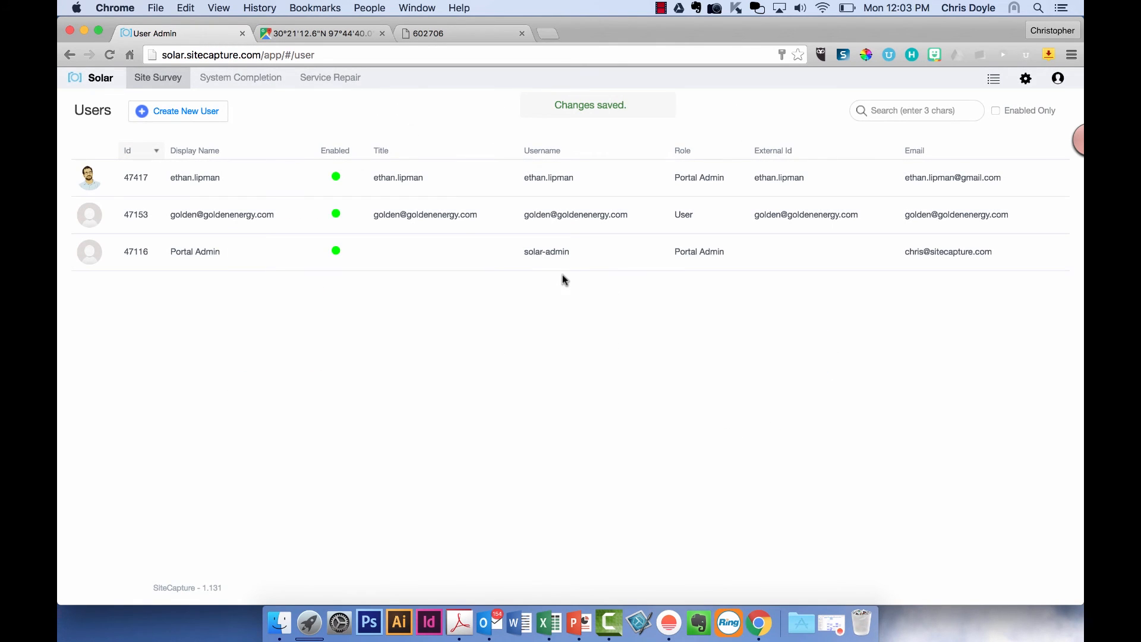
left_click(1026, 79)
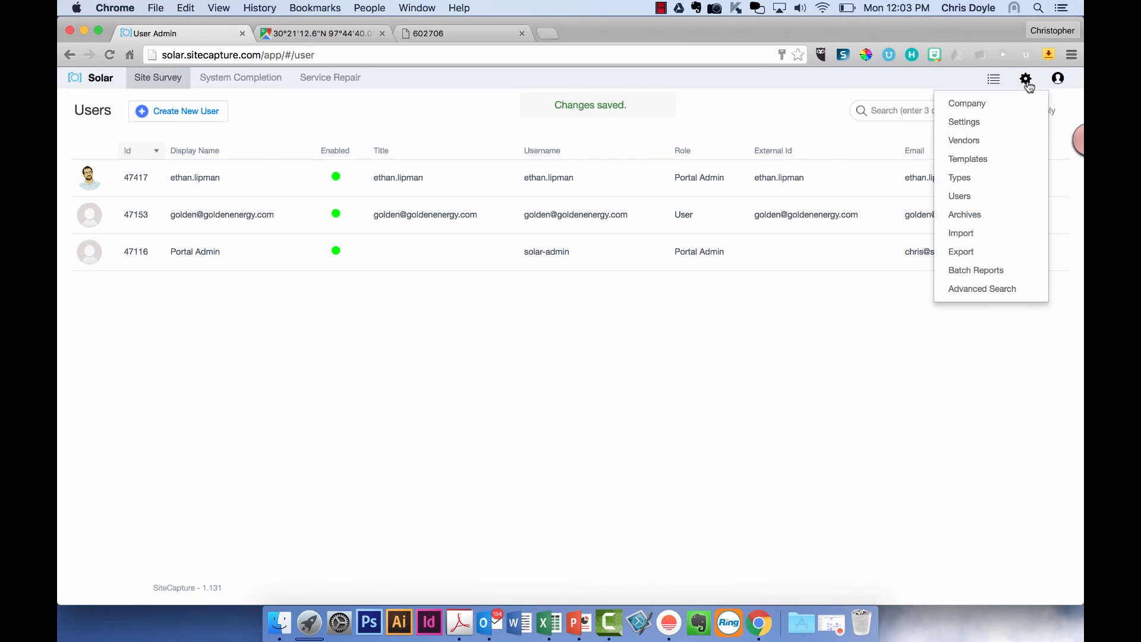
- On Batch Reports, start a new batch limited to Site Assessment Form projects
left_click(982, 270)
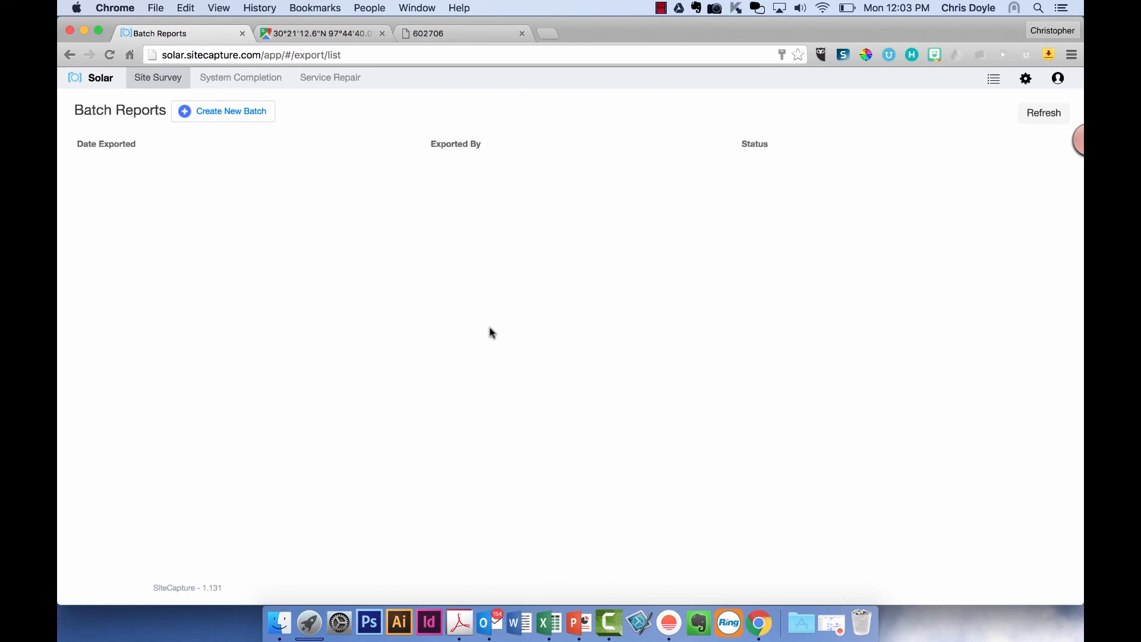
left_click(233, 111)
left_click(353, 197)
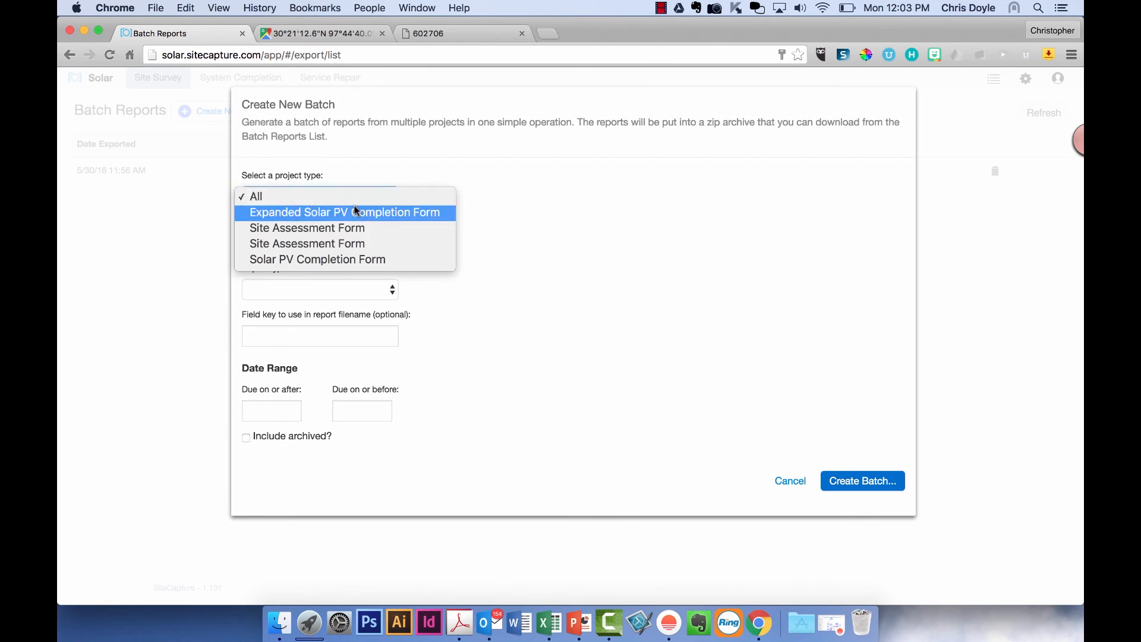
left_click(351, 227)
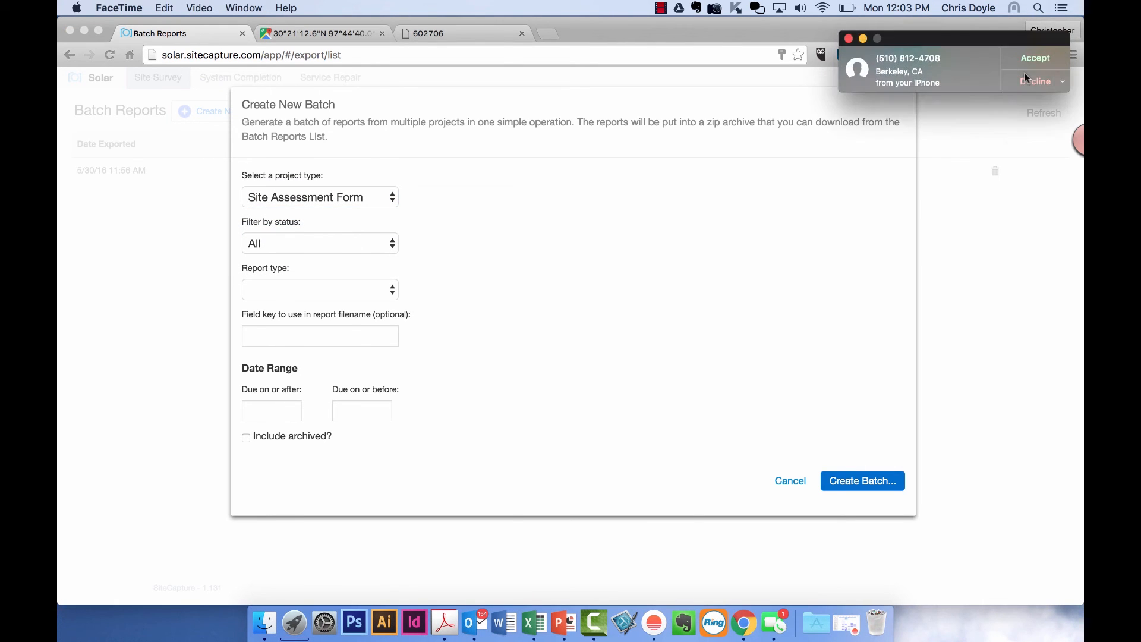
- Dismiss the call alert, review the status and report type options, then cancel the batch
left_click(1026, 67)
left_click(334, 243)
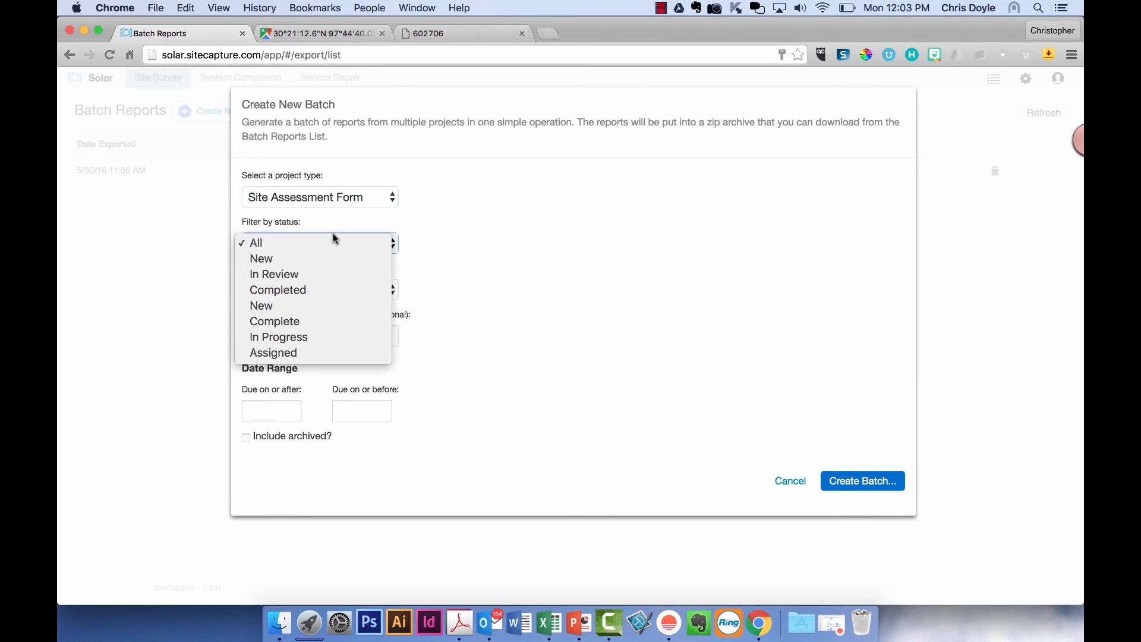
left_click(480, 262)
left_click(348, 290)
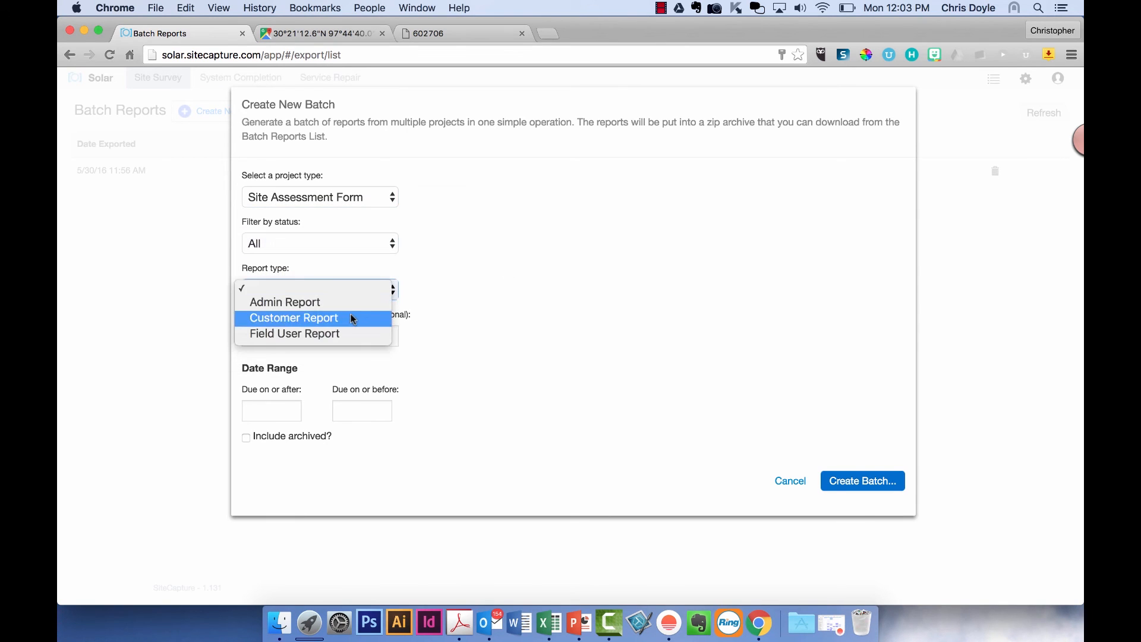
left_click(498, 342)
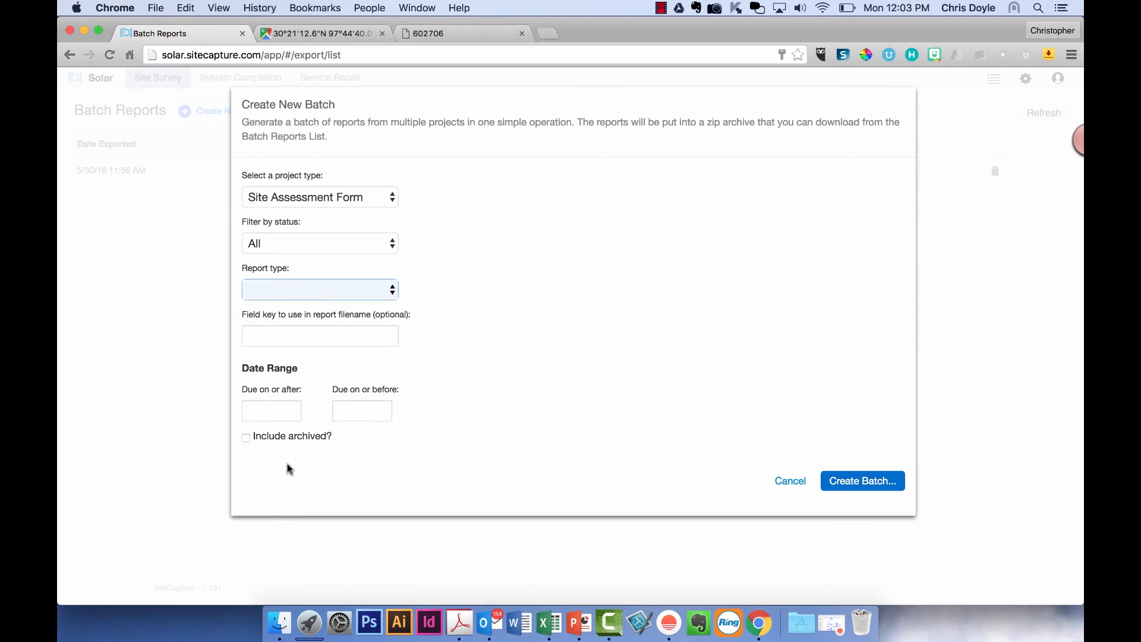
left_click(790, 481)
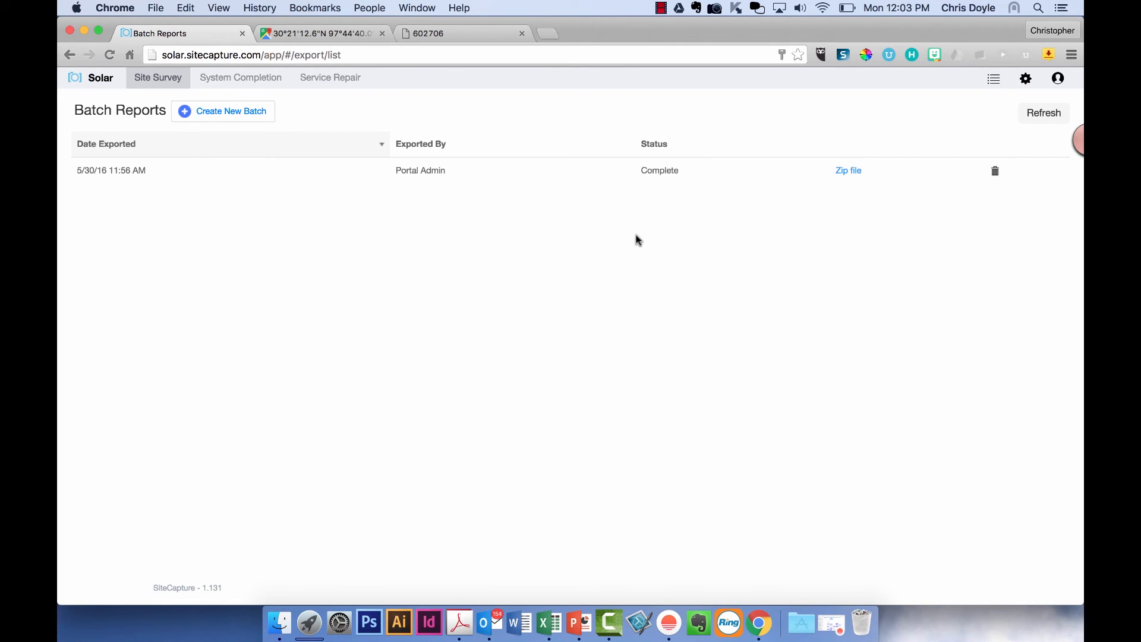
- Download the batch's FN_PDF_05302016_095602.zip and open the downloaded archive
left_click(845, 173)
left_click(860, 192)
left_click(1026, 81)
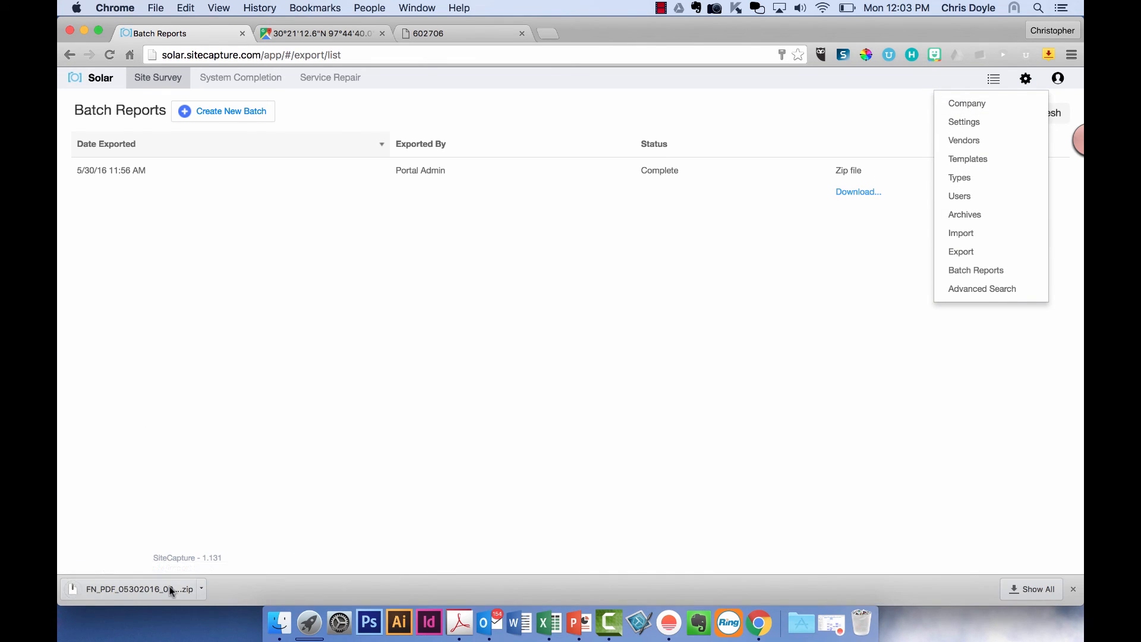
left_click(171, 590)
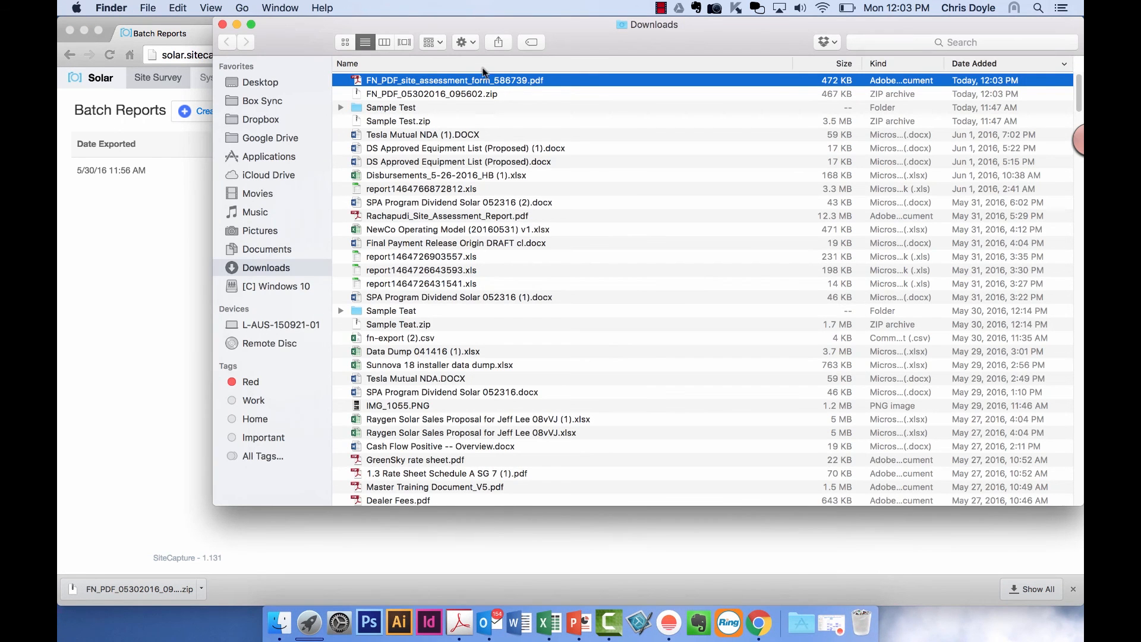
- Open FN_PDF_site_assessment_form_586739.pdf in Acrobat, scroll through it, then close it and Finder
double_click(473, 84)
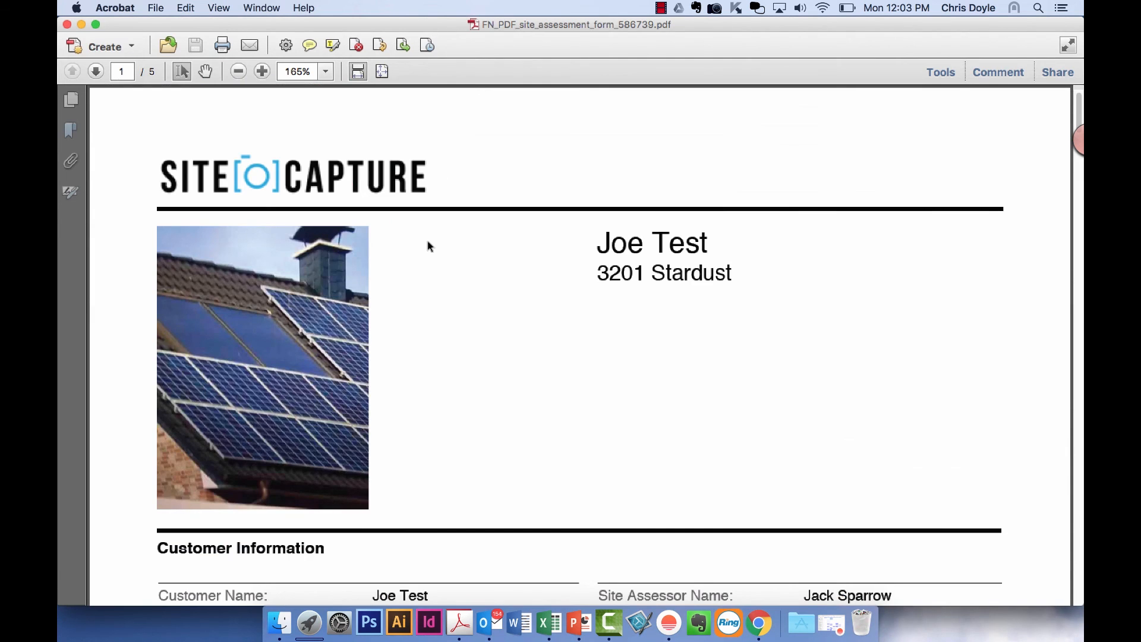
scroll(427, 241, "down", 15)
scroll(430, 246, "down", 20)
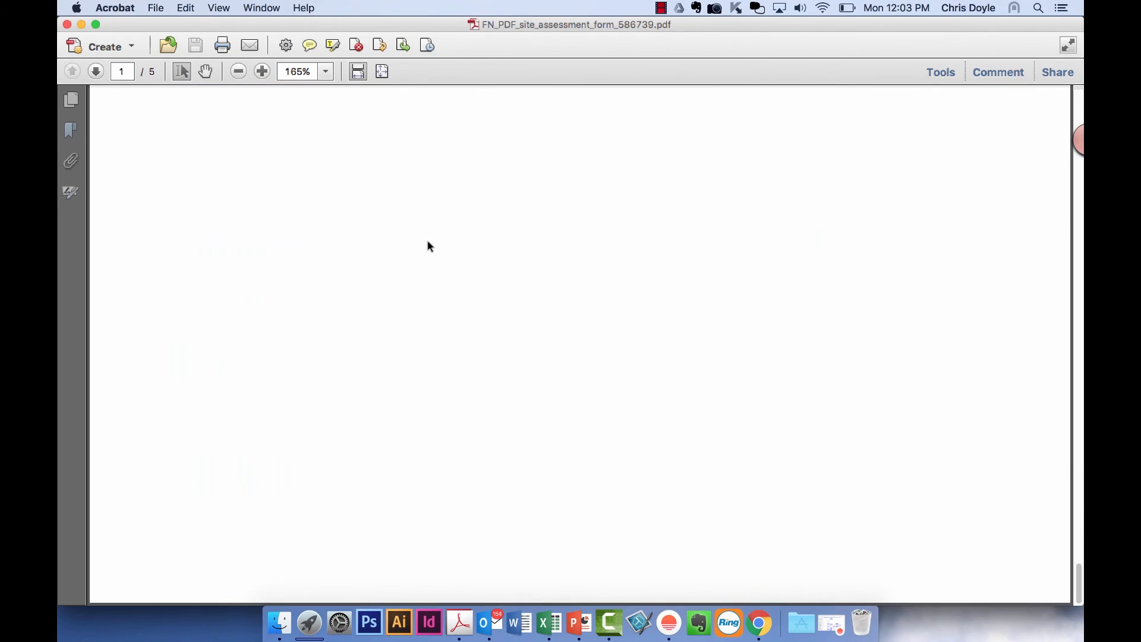
left_click(67, 25)
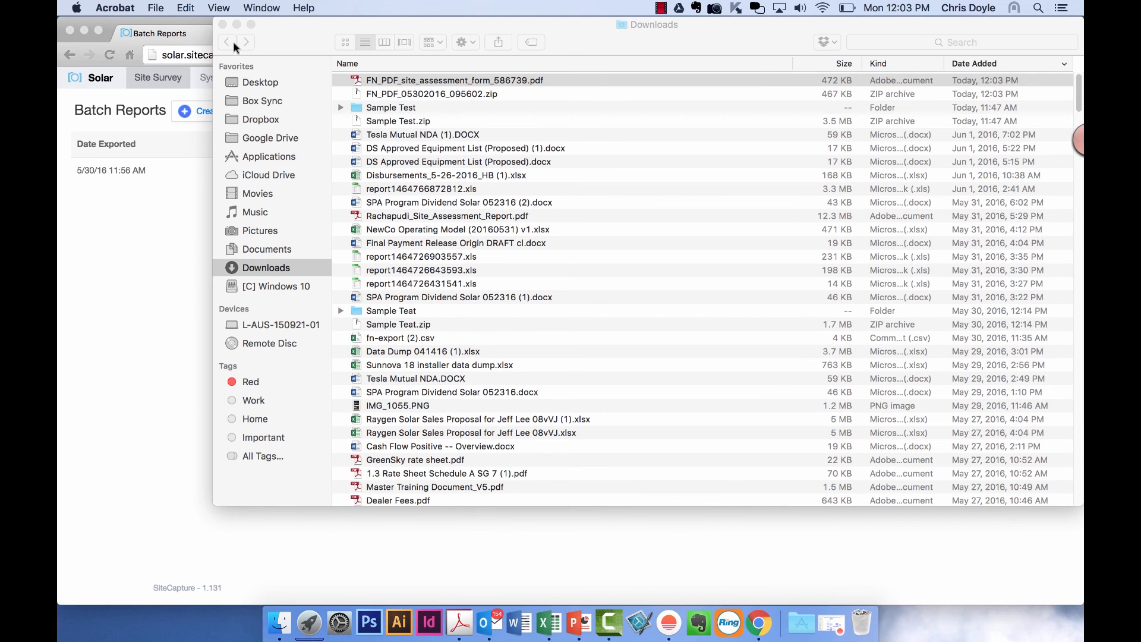
left_click(222, 25)
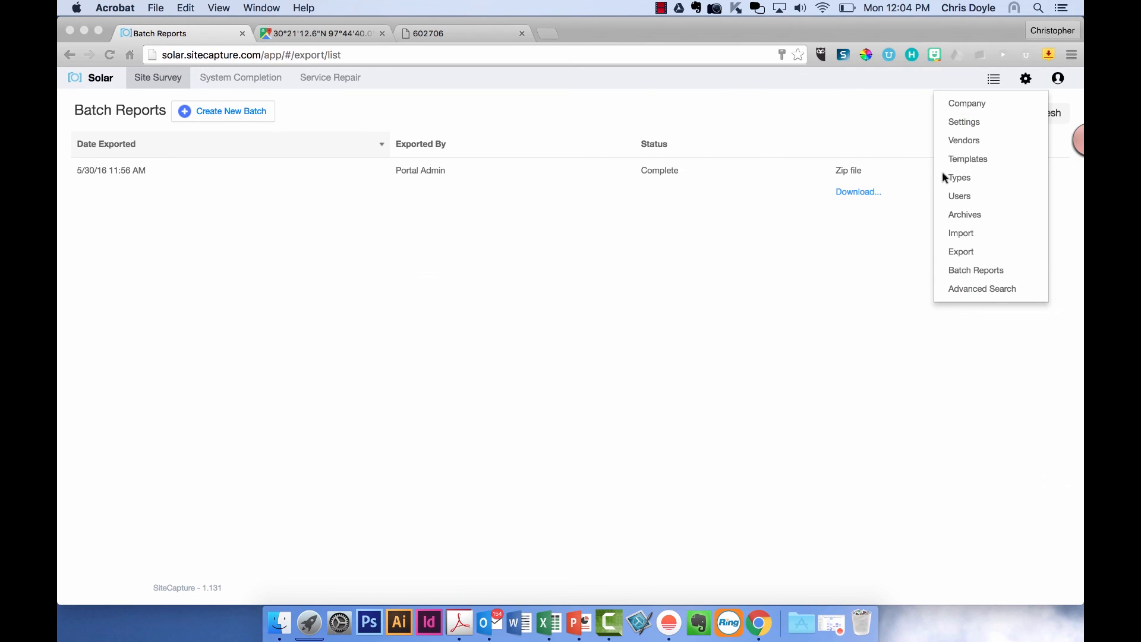
- Go to the Import page and choose Site Assessment Form as the default template
left_click(961, 233)
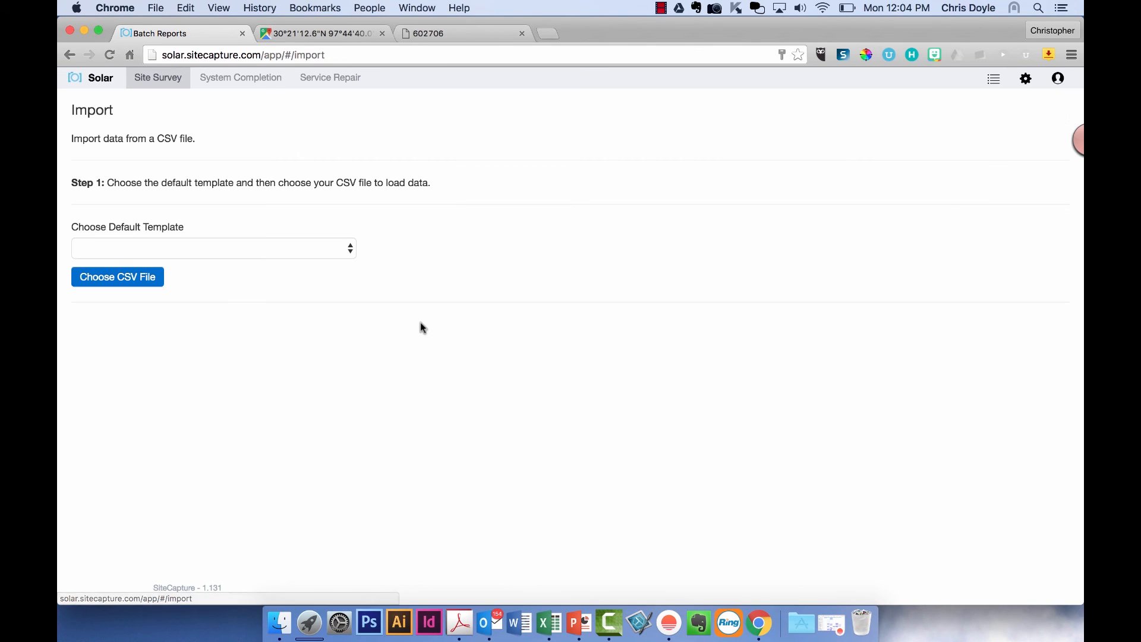
left_click(219, 246)
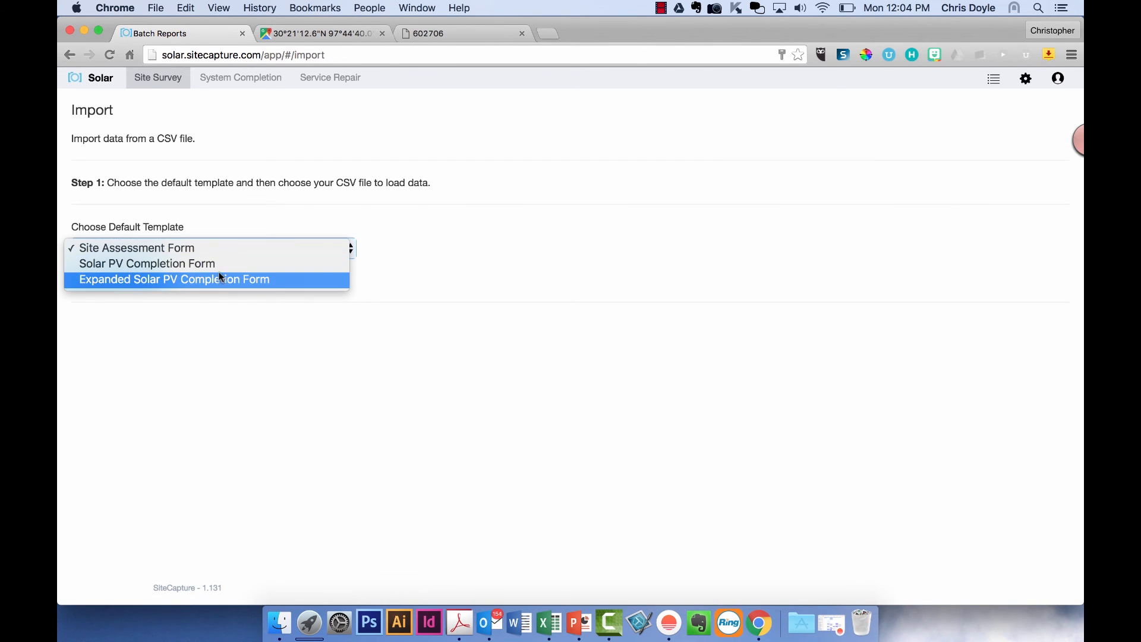
left_click(231, 254)
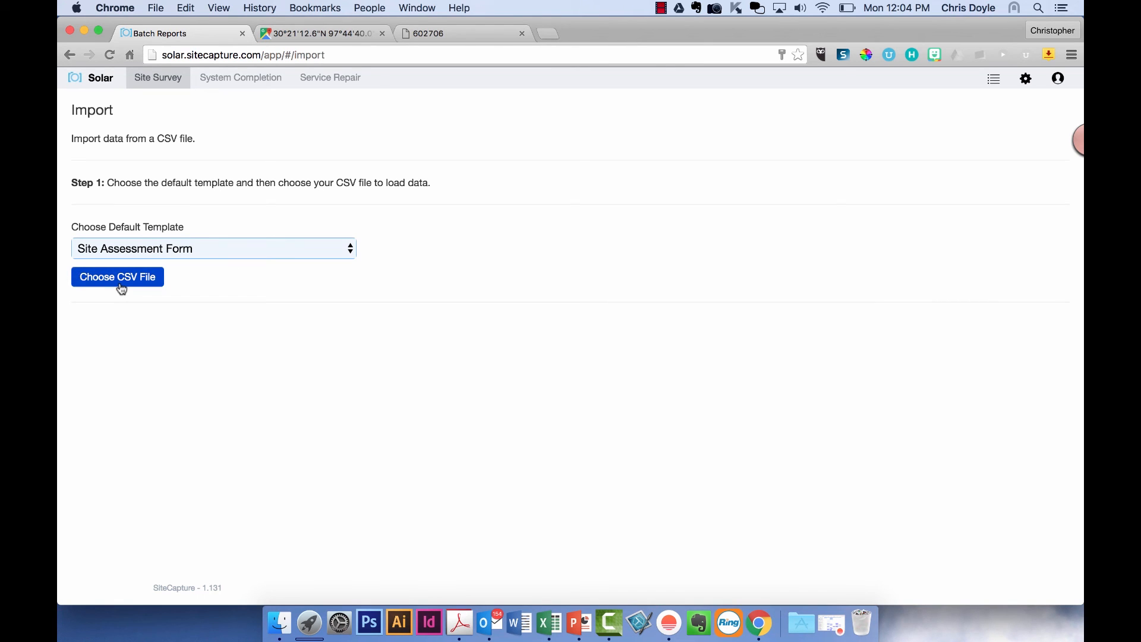
left_click(1026, 79)
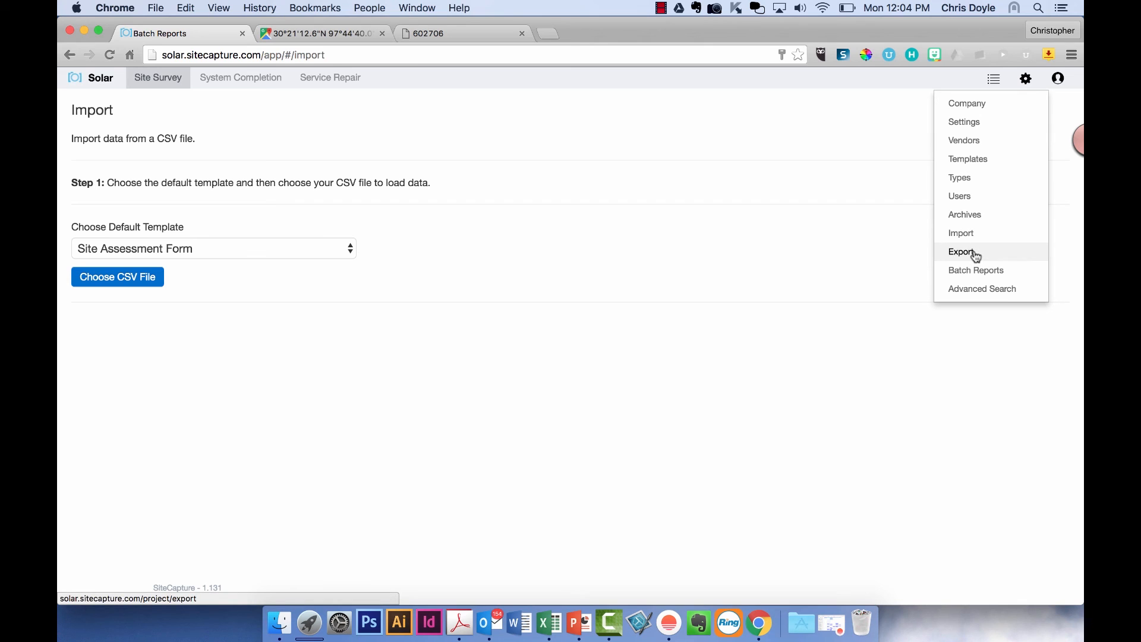
- On Advanced Search, review the type and template filters, leaving type at All
left_click(944, 288)
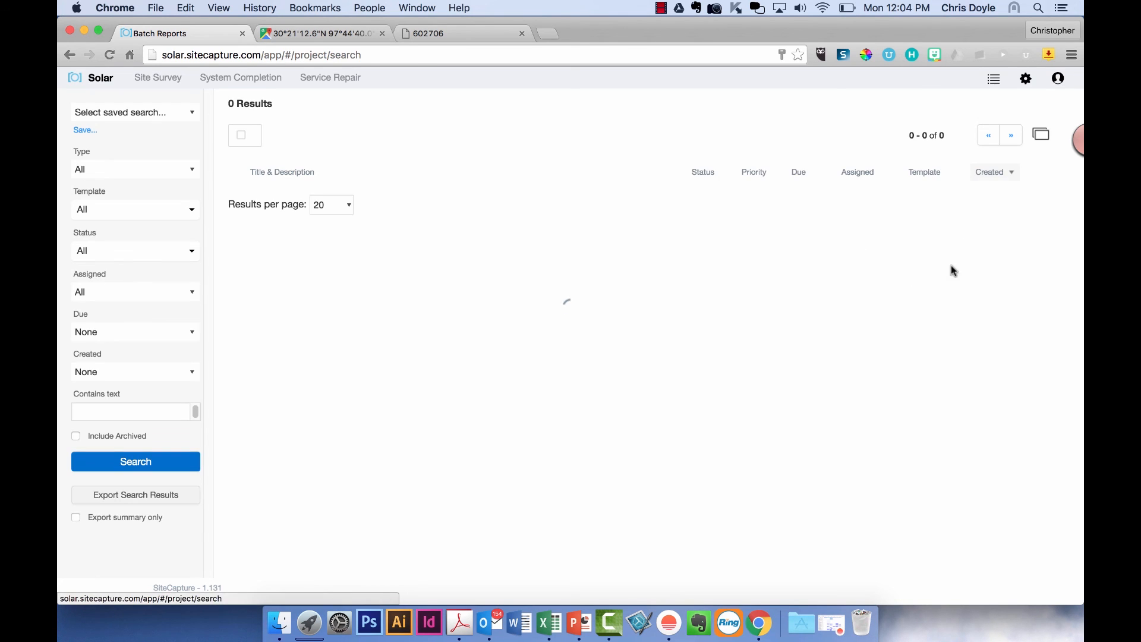
left_click(131, 167)
left_click(130, 167)
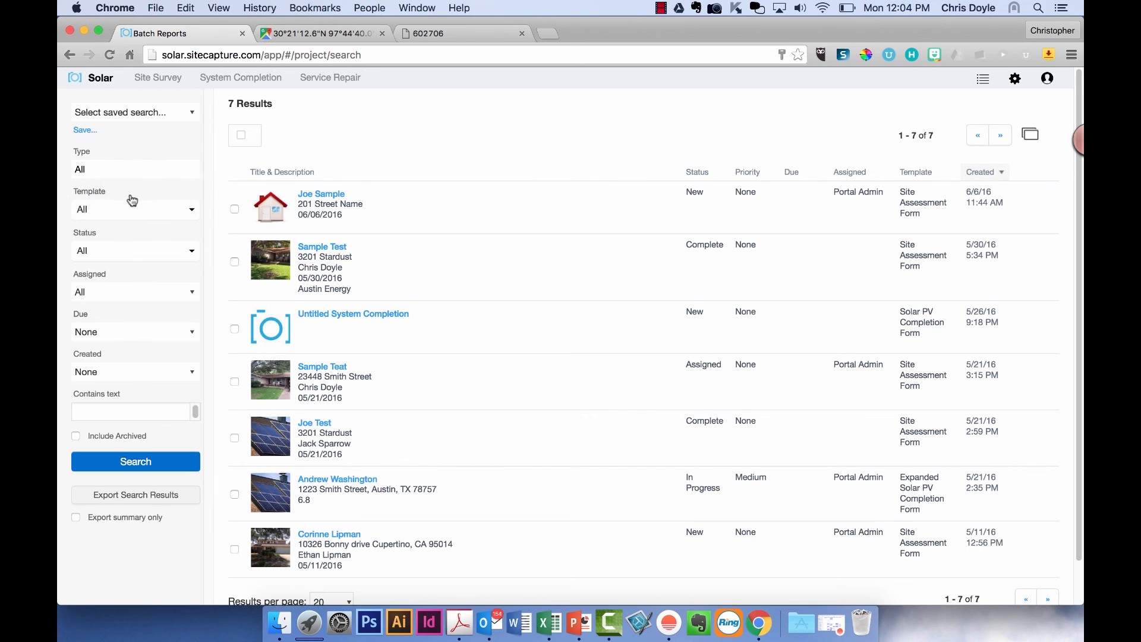
left_click(133, 208)
left_click(141, 154)
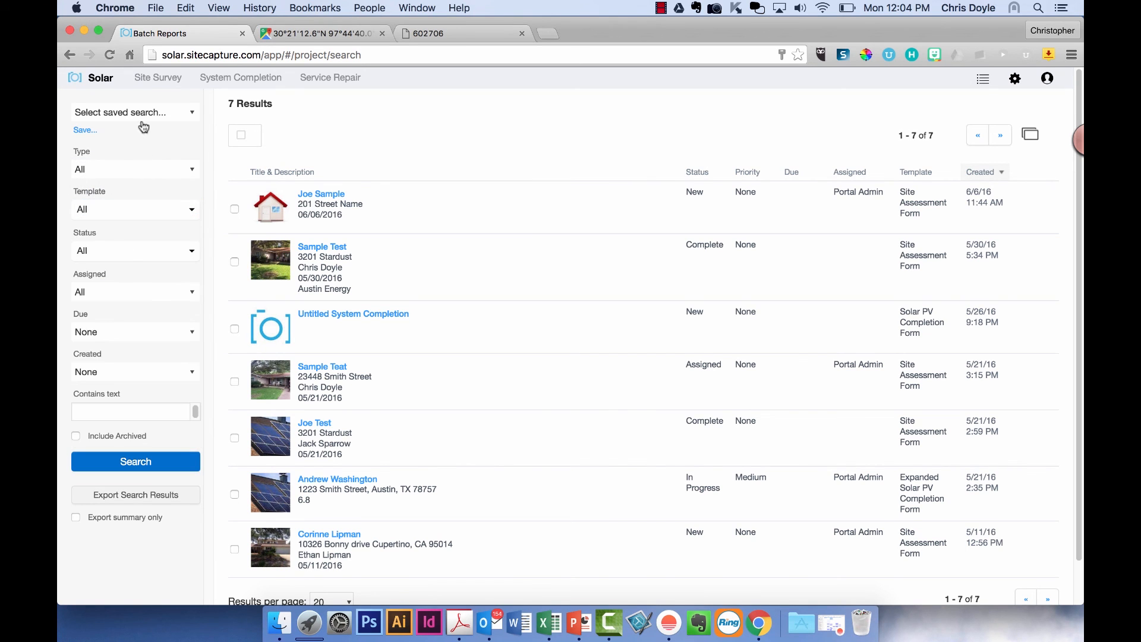
- View the Site Survey list, then System Completion, then return to the five Site Survey projects
left_click(145, 79)
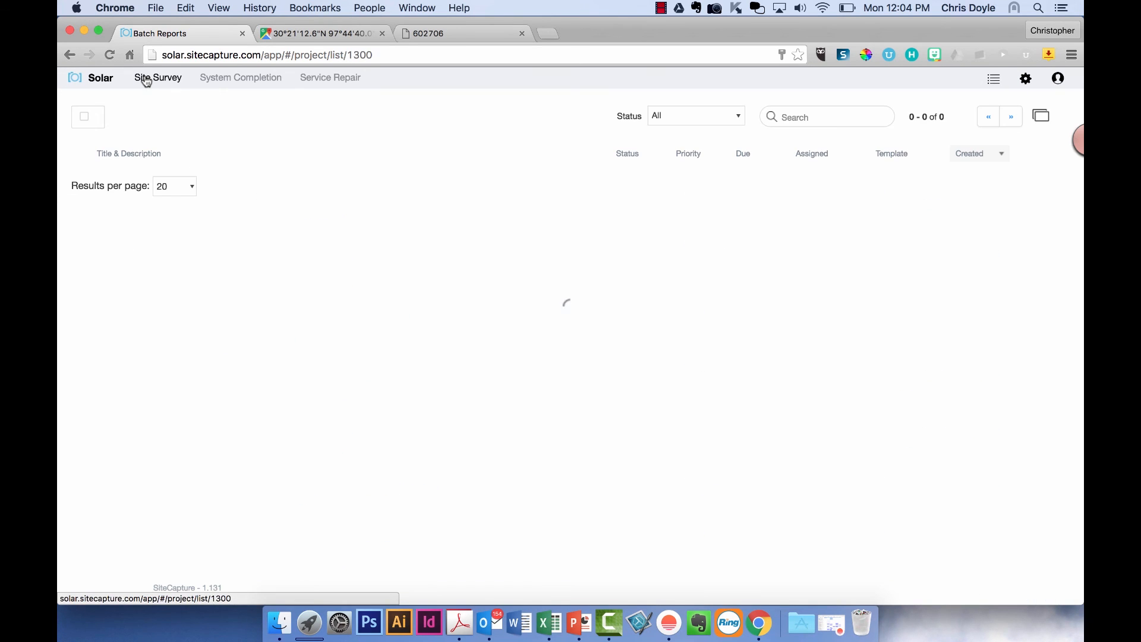
left_click(277, 87)
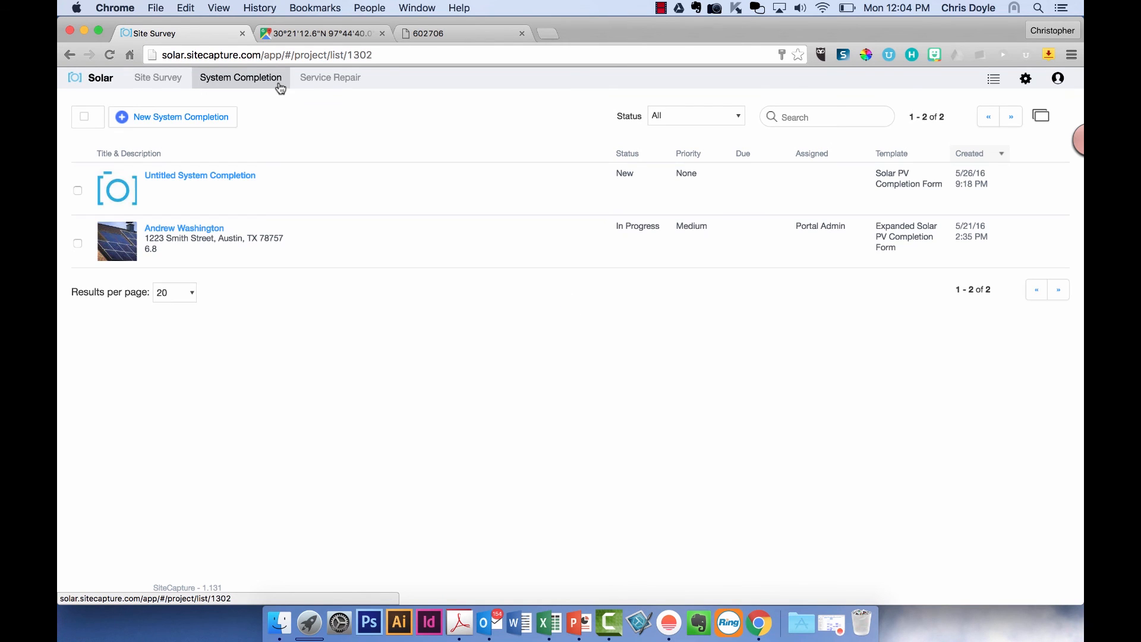
left_click(180, 85)
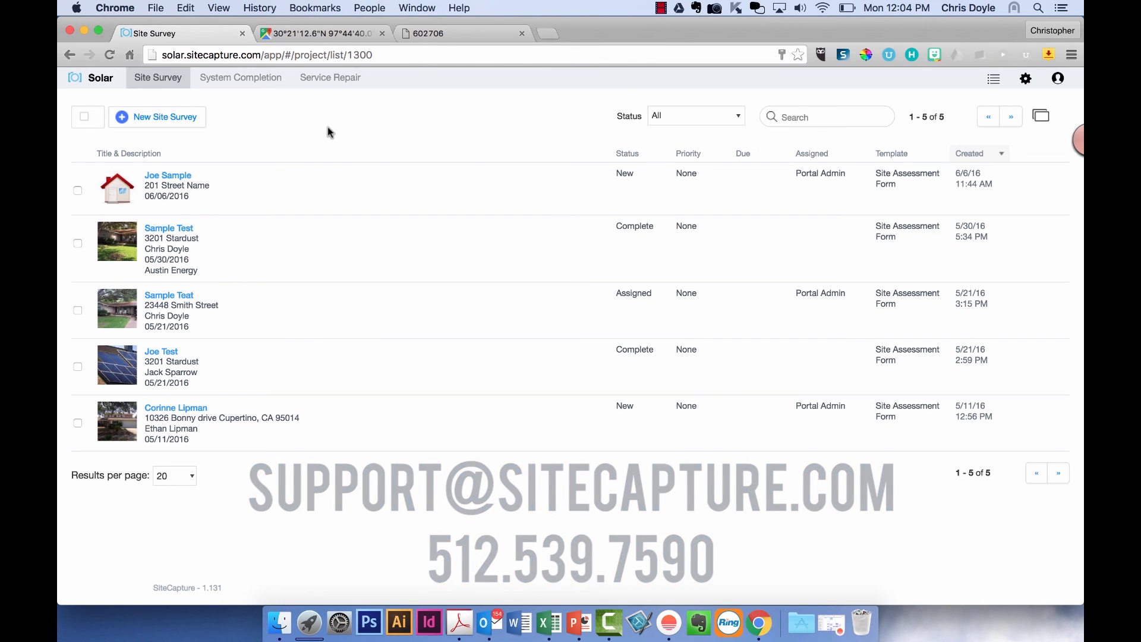
left_click(661, 8)
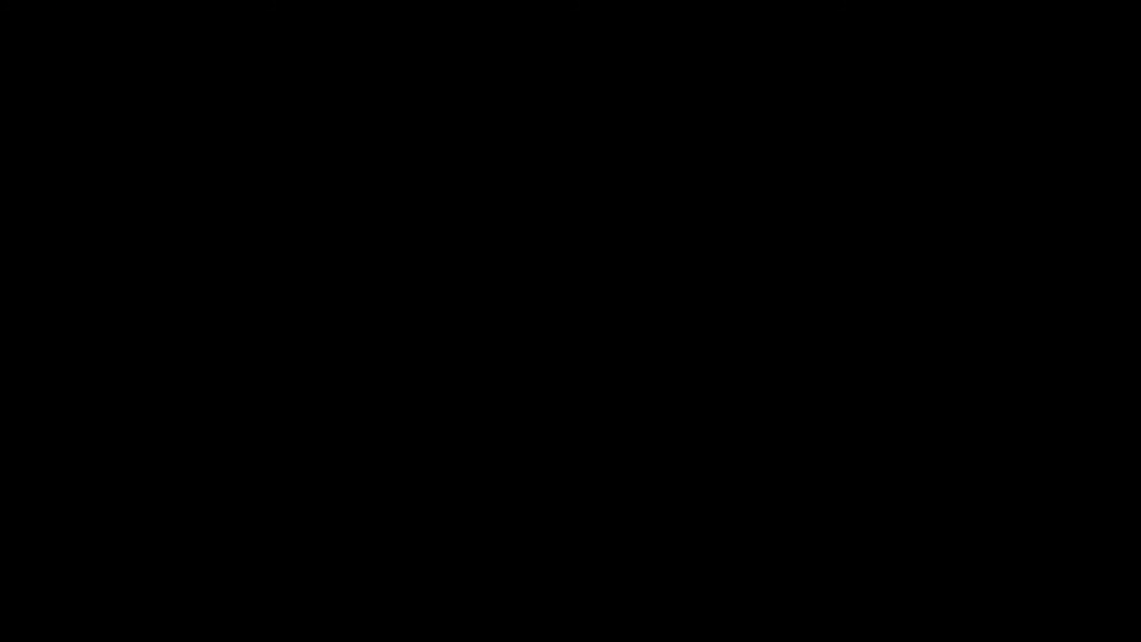